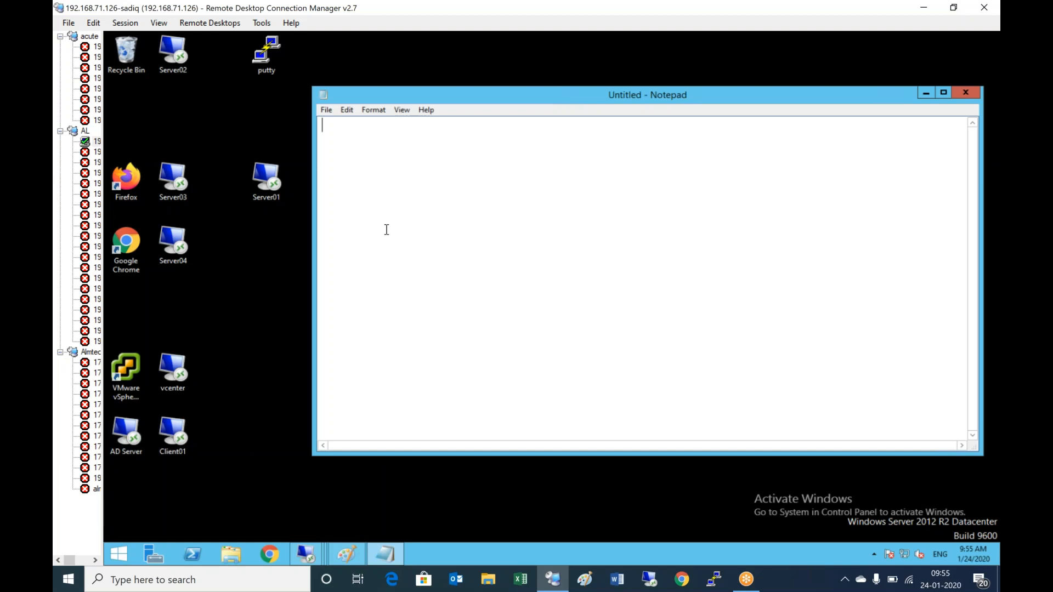
- Type the title 'Preparing Master Image for Creating Desktop pools - View composer linked clone' and step 1) Login to vCenter server
text(Preparing )
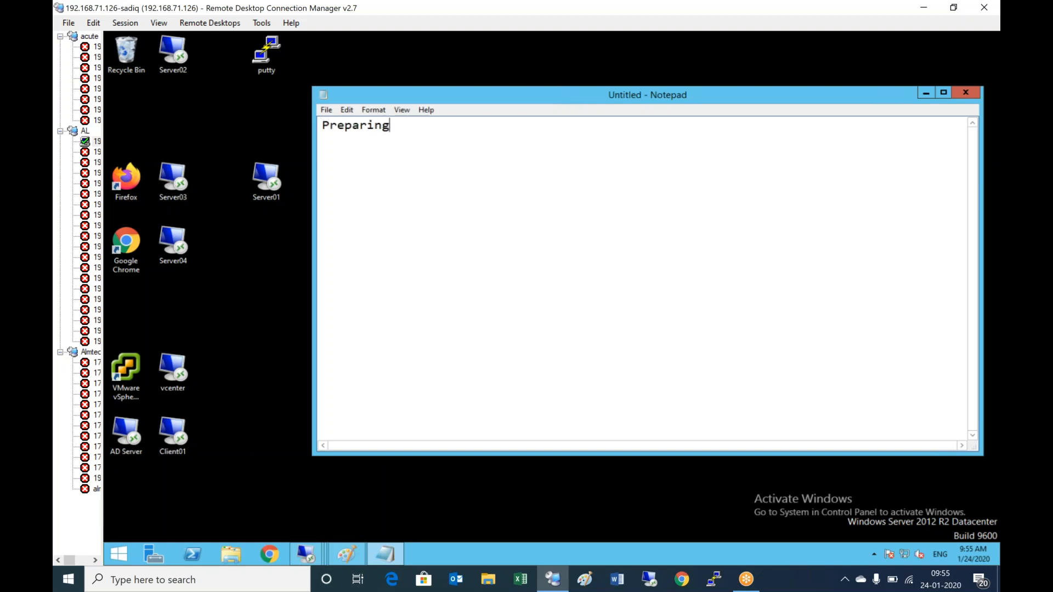
text(Master Image)
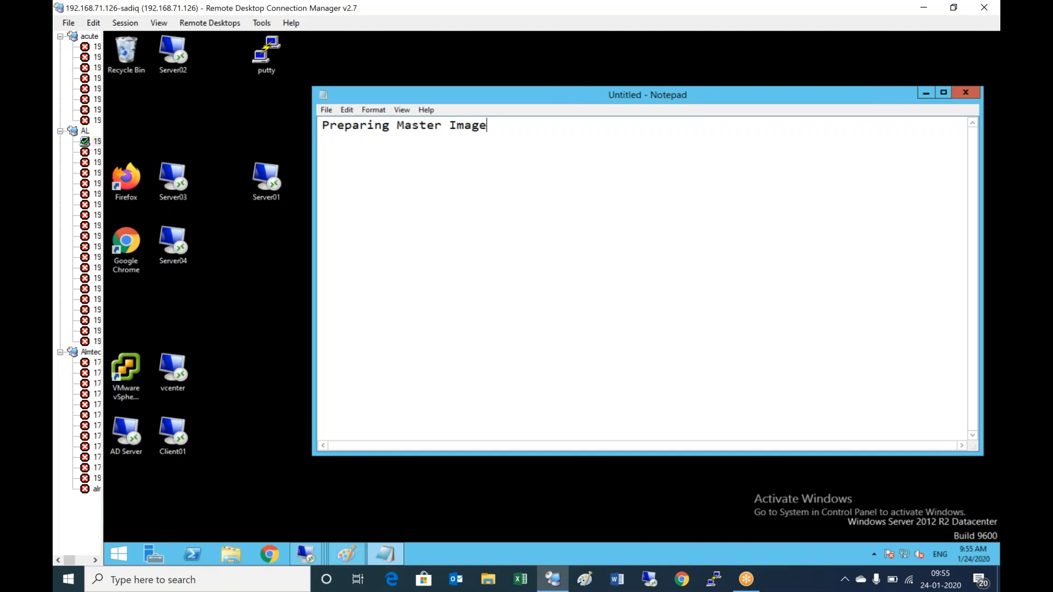
text( for Creating Desktop pools)
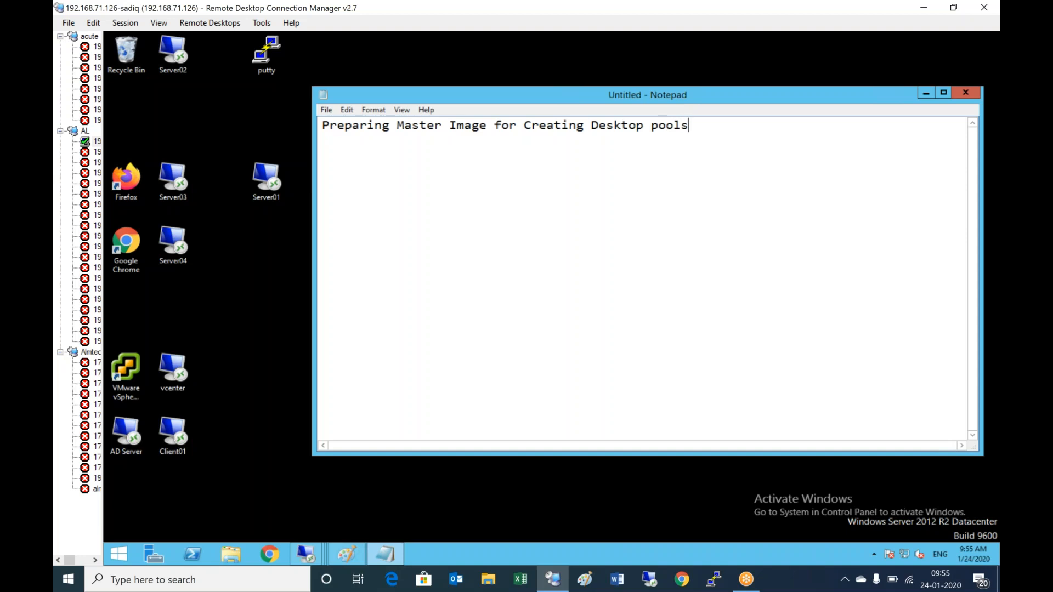
text( - View composer )
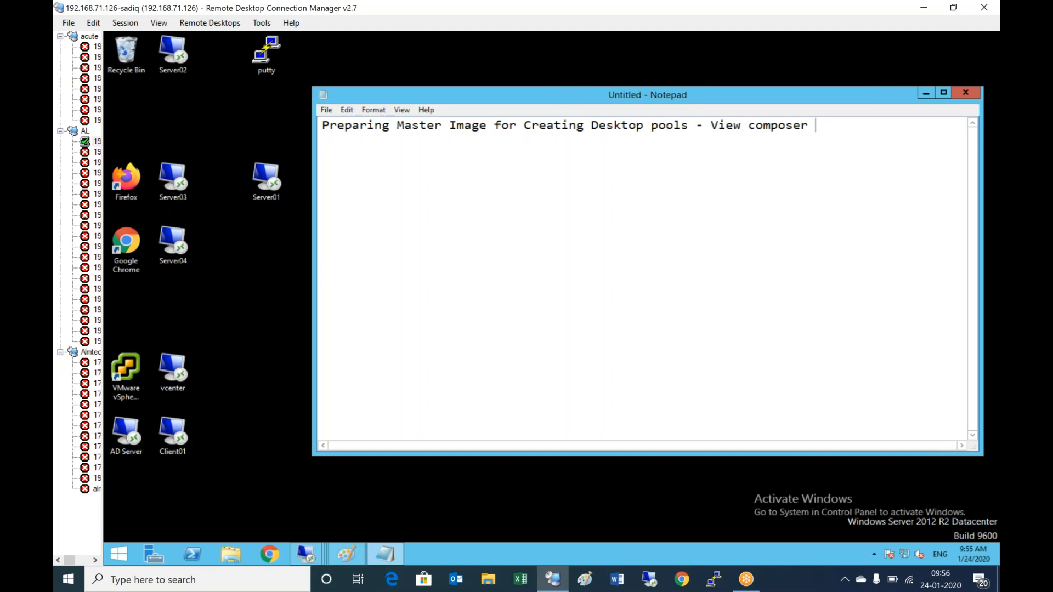
text(linked clone)
key(Return)
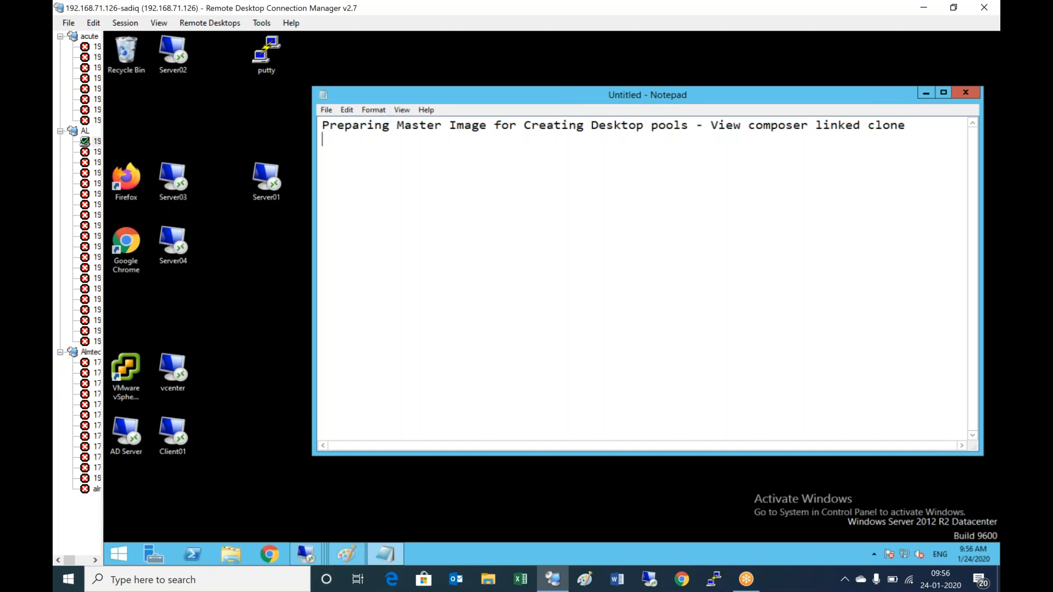
key(Return)
text(1) Login to Vsphere)
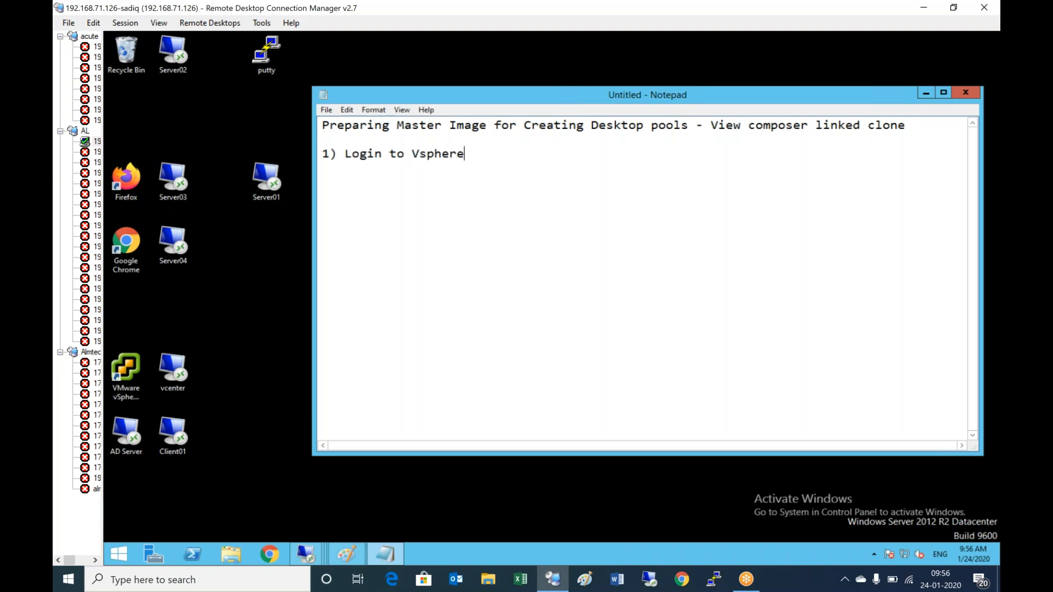
key(BackSpace)
key(BackSpace)
key(BackSpace)
key(BackSpace)
key(BackSpace)
key(BackSpace)
key(BackSpace)
key(BackSpace)
text(vCent)
key(BackSpace)
key(BackSpace)
key(BackSpace)
key(BackSpace)
key(BackSpace)
text(vCEnter server)
- Add step 2) about logging into the vCenter application using vSphere client / Web client
key(Return)
text(2) Login to )
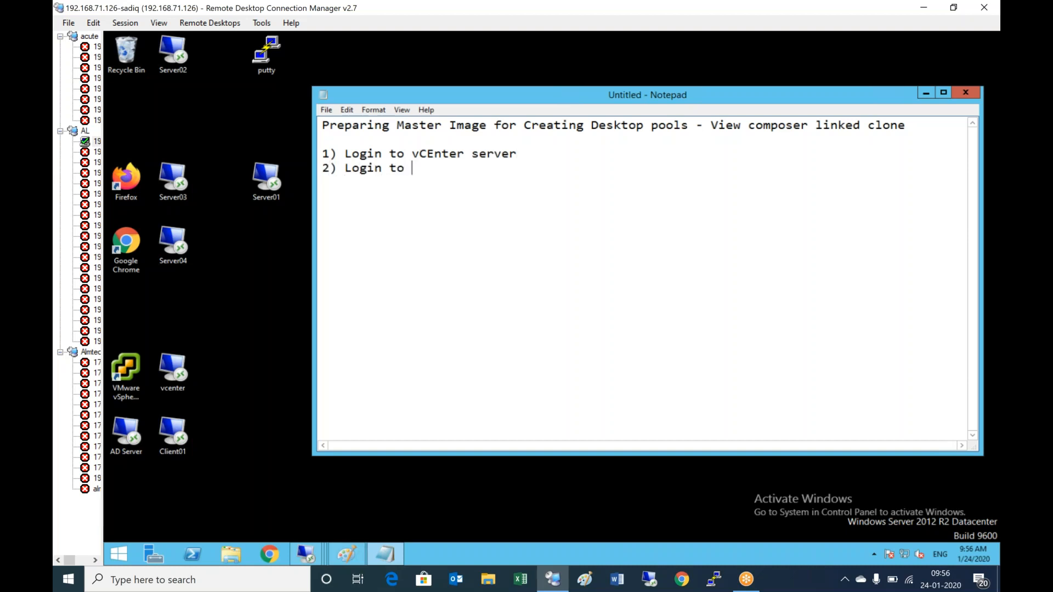
text(vSphere client)
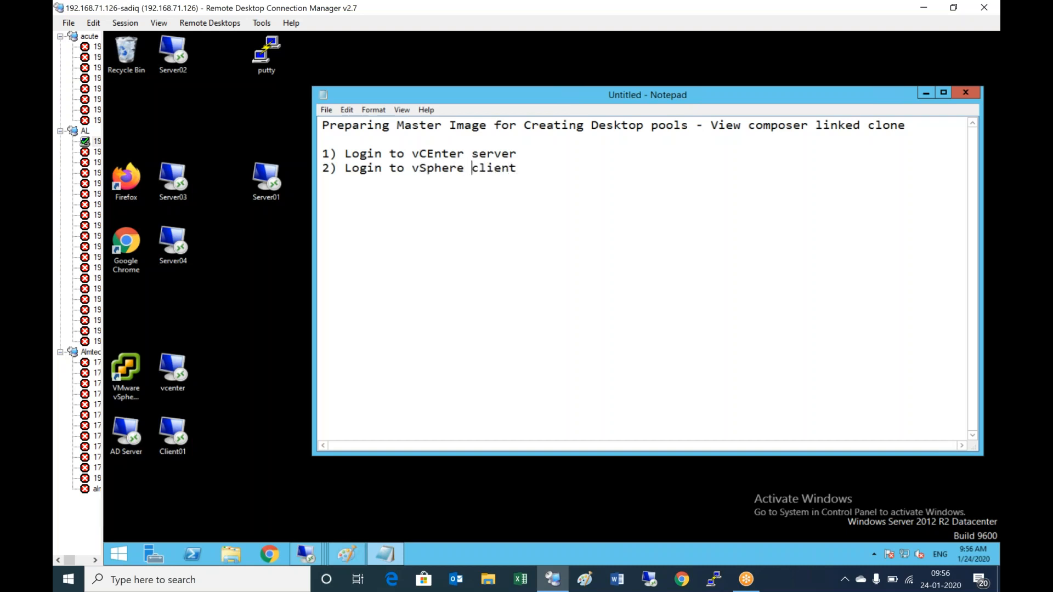
text(vCenter app)
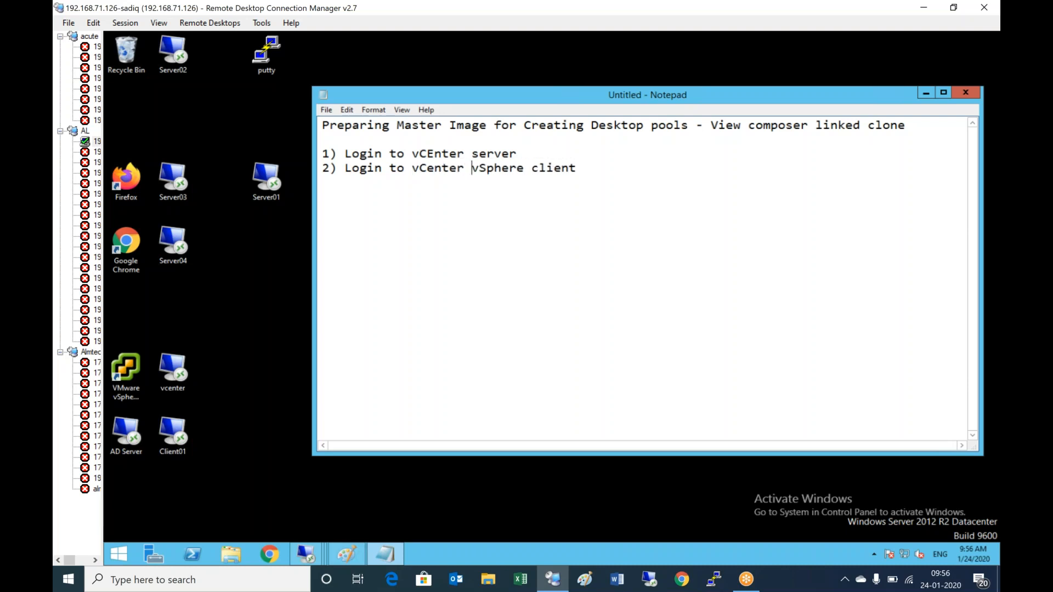
text(lication using)
key(ctrl+Right)
key(ctrl+Right)
text(/ eb)
text( c)
key(BackSpace)
key(BackSpace)
key(BackSpace)
key(BackSpace)
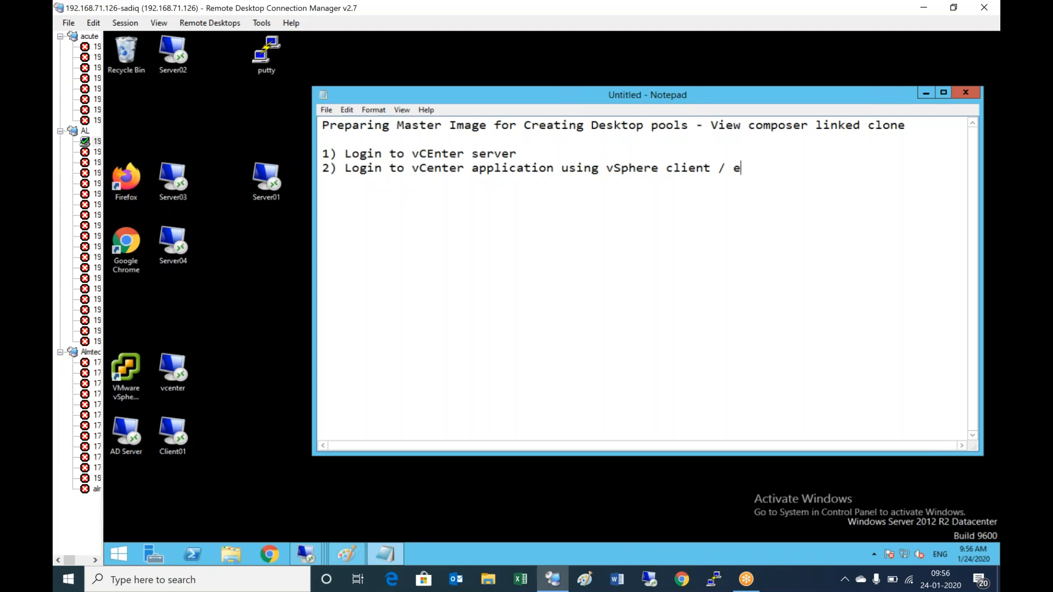
text(Web client)
key(Return)
- Launch vSphere Client and log in to 192.168.72.11 as alvhn\administrator with the account password
double_click(126, 378)
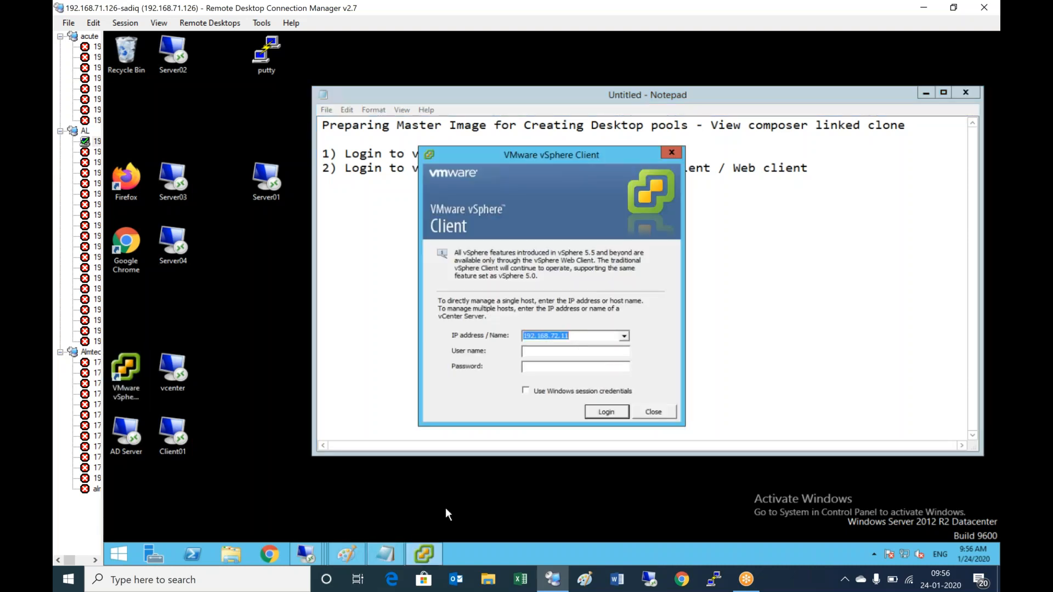
click(351, 558)
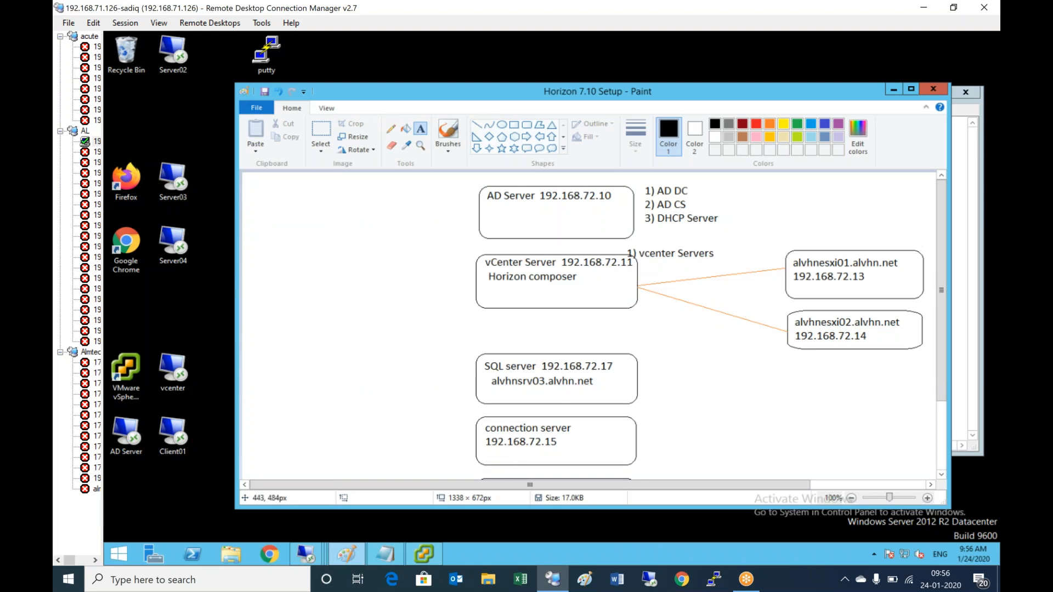
click(436, 555)
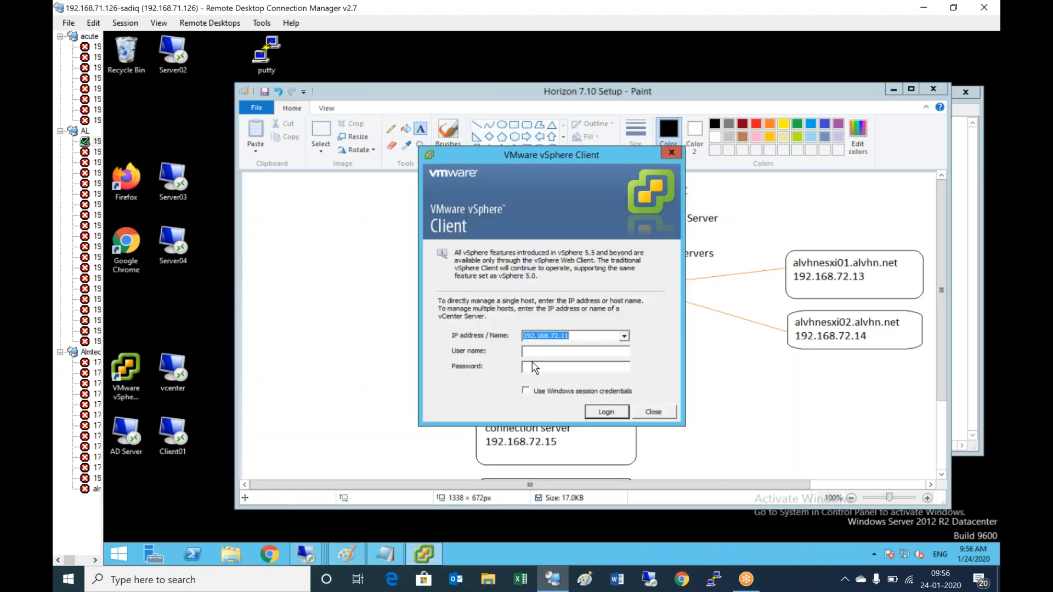
click(573, 352)
text(alvhn\administrator)
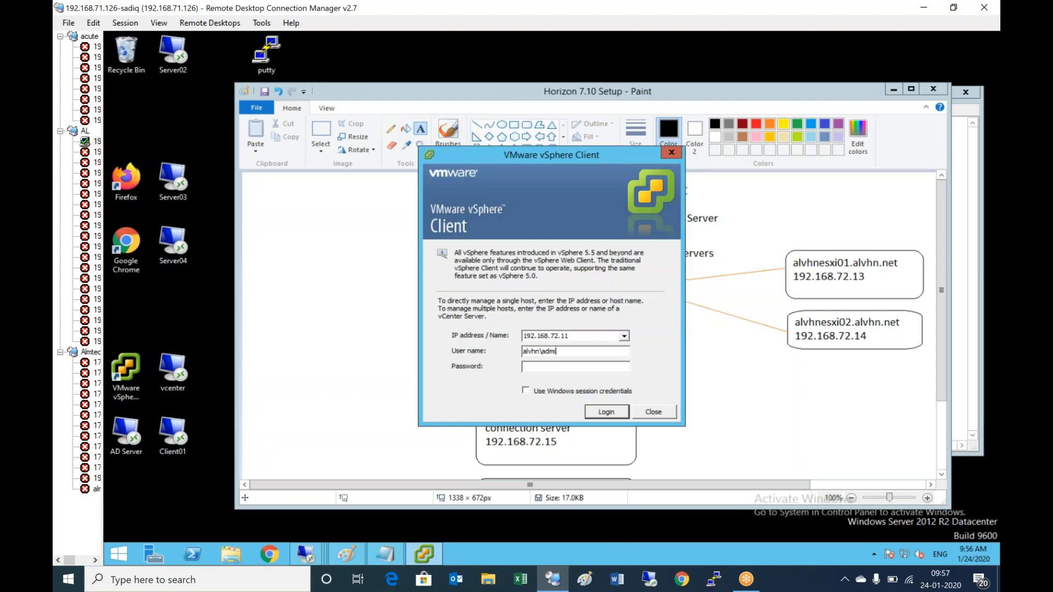
key(Tab)
text(************)
click(603, 413)
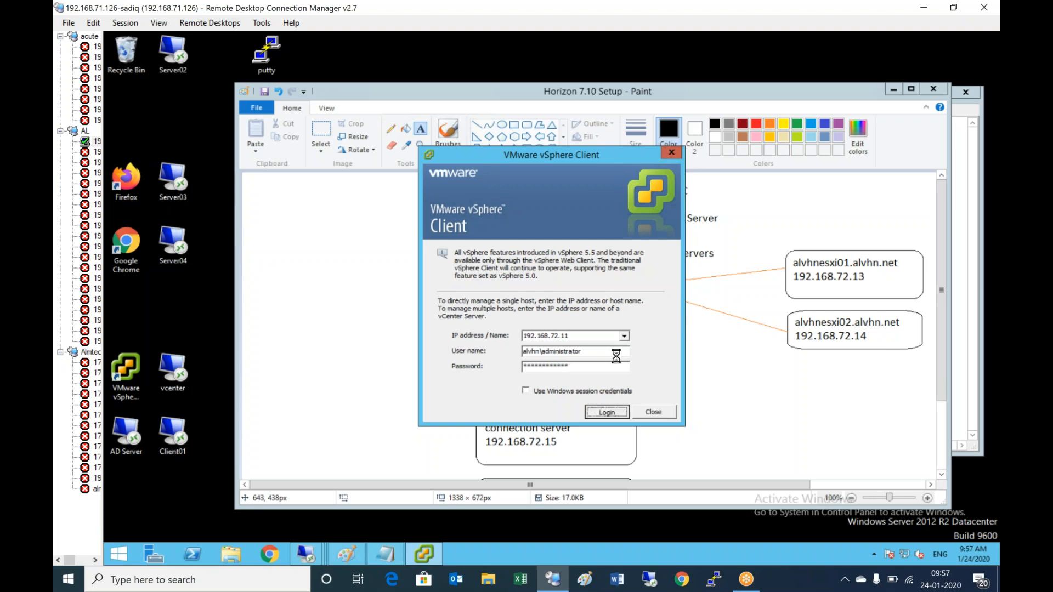
- Ignore the certificate warning, dismiss the evaluation notice, and maximize the client window
click(610, 337)
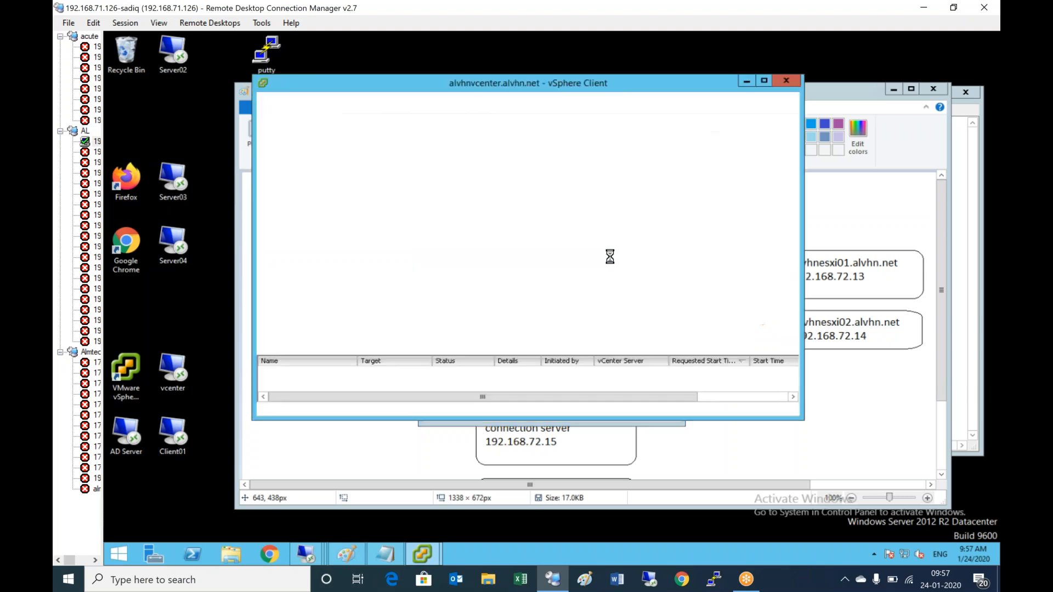
click(635, 344)
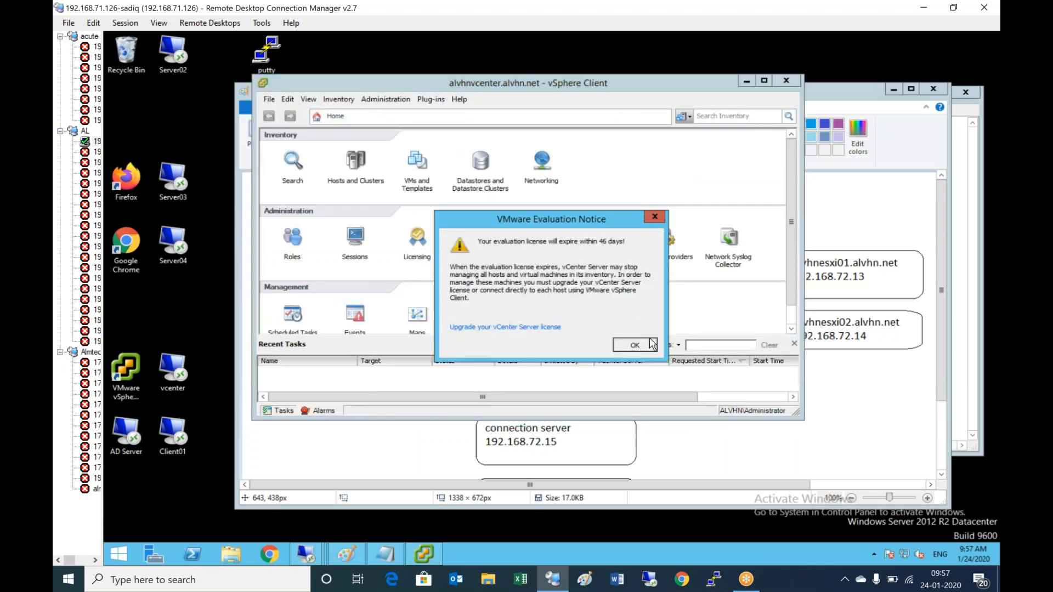
click(764, 81)
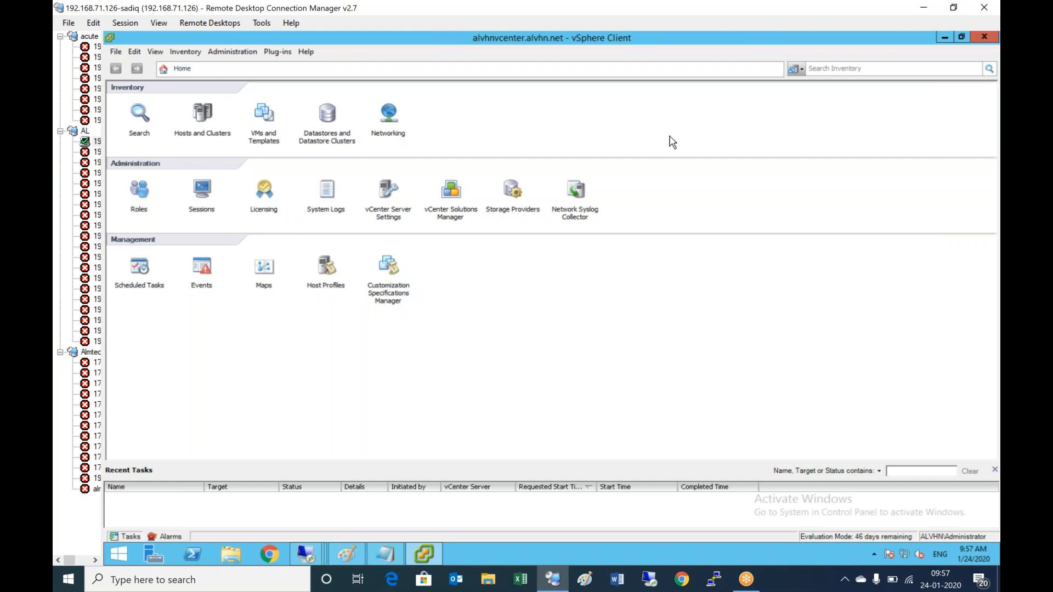
- Add step 3) Check the windows 10 custom specification template, if not available create one
click(398, 554)
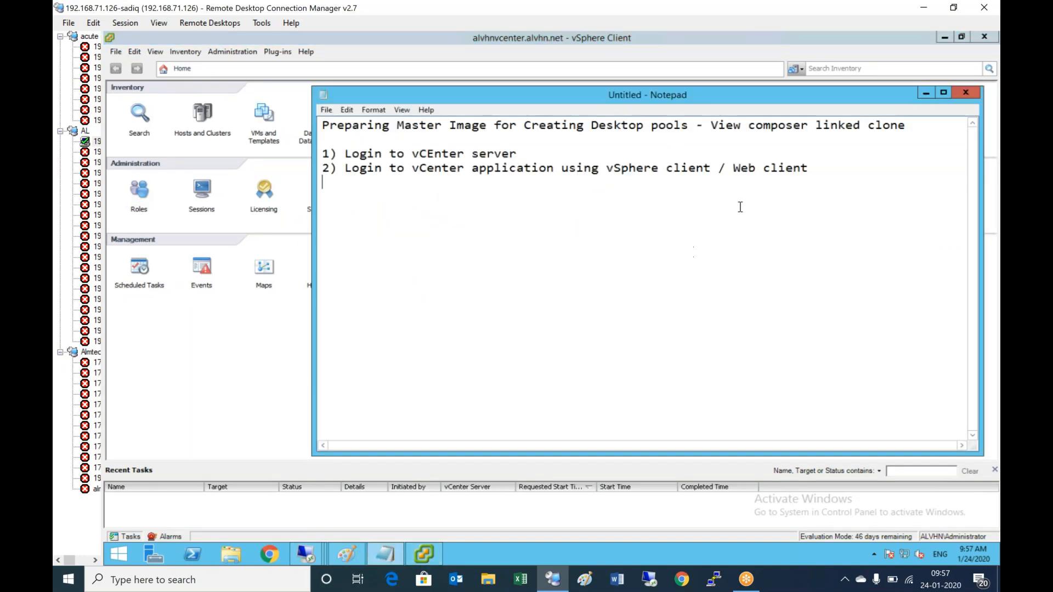
text(3) Check the windows )
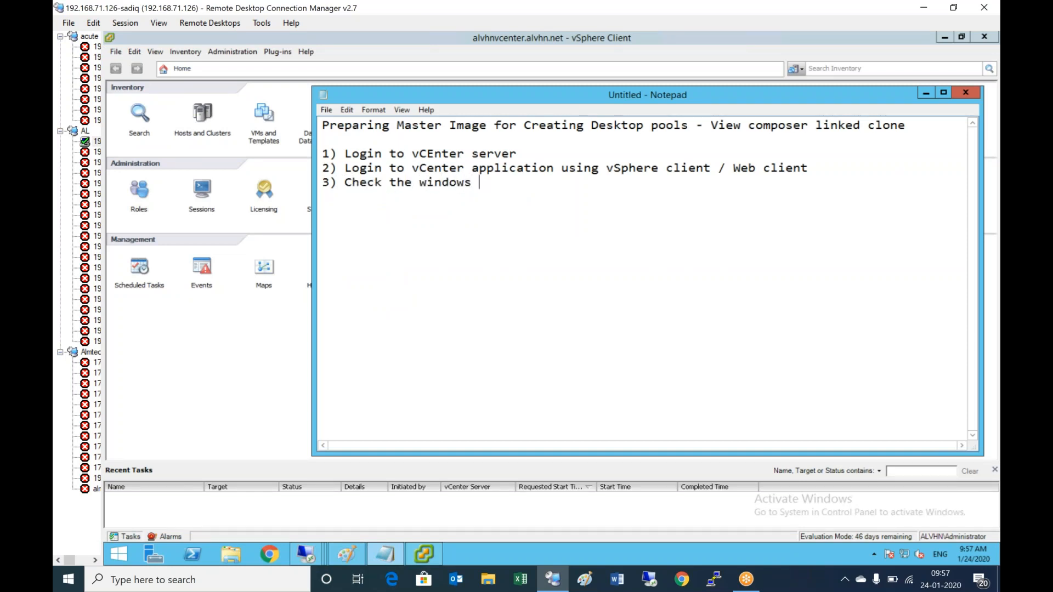
text(10 custom specification tem)
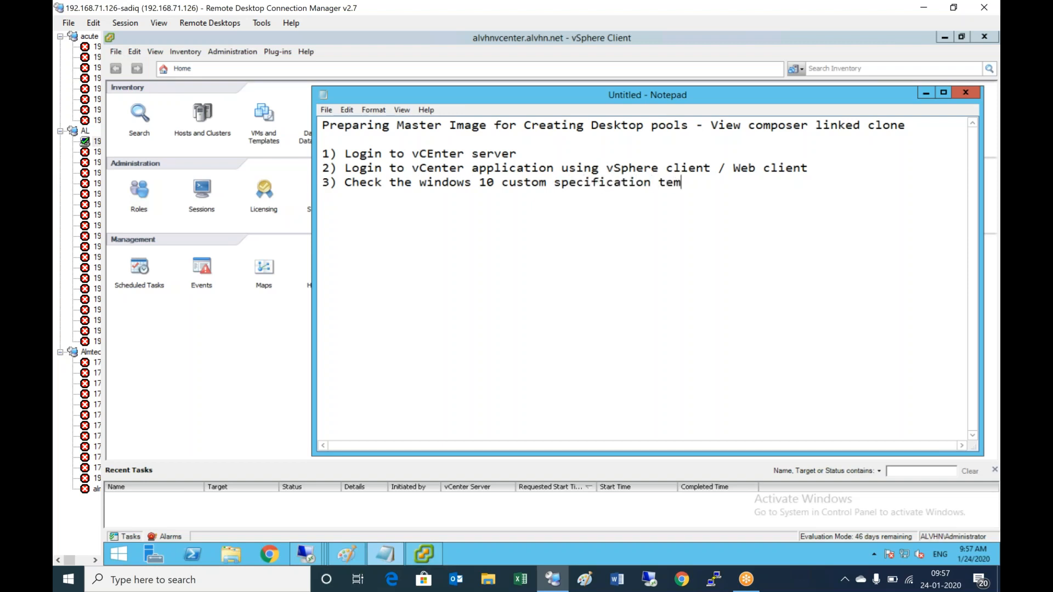
text(plate , if not avai)
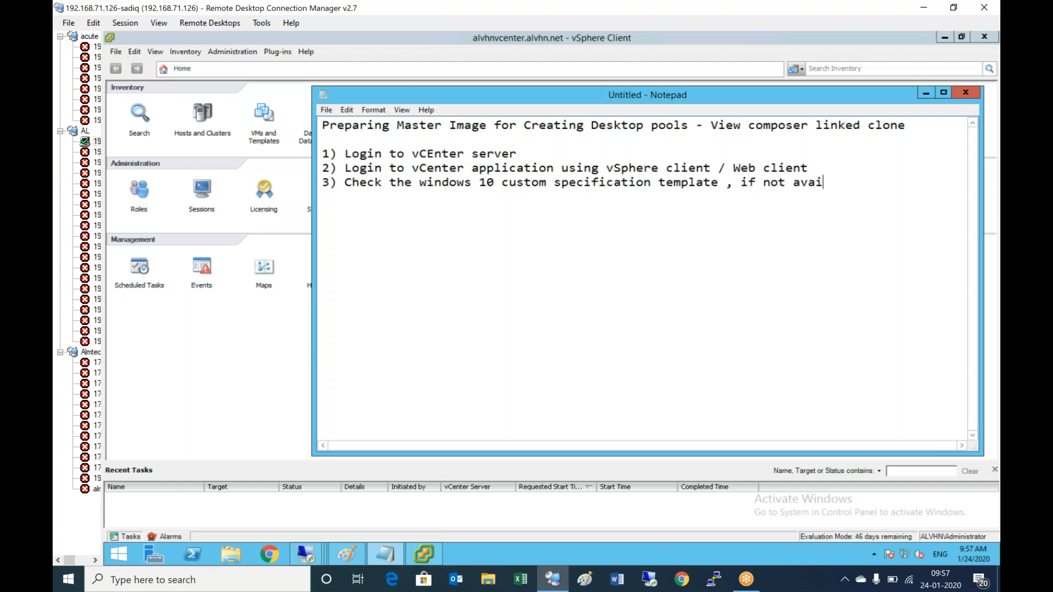
text(lable create a one)
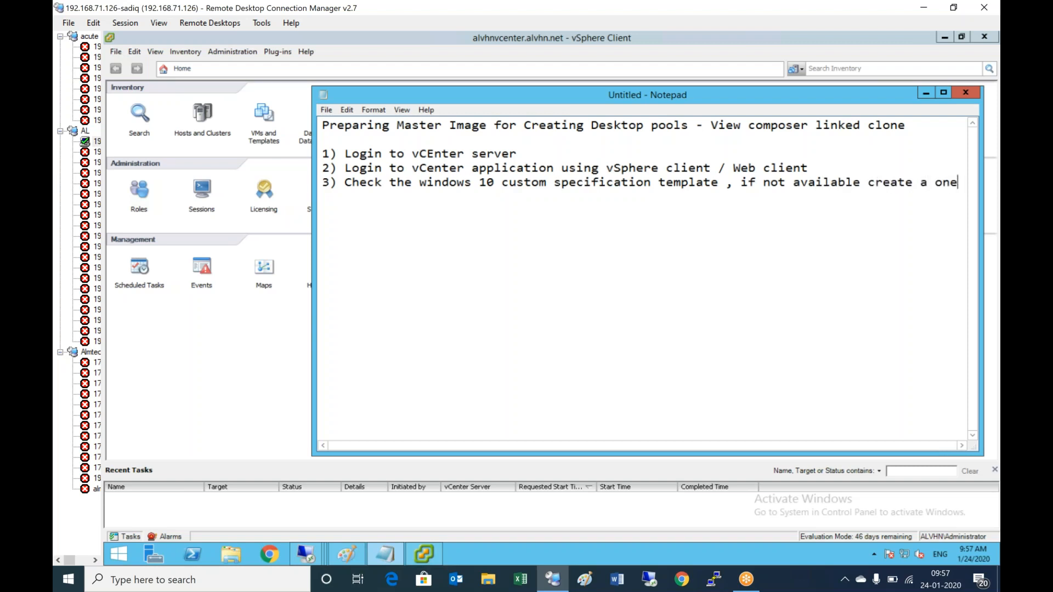
key(Return)
- Start a new Windows specification named win10spec1, enter the registration name, and use the VM name as the computer name
click(227, 377)
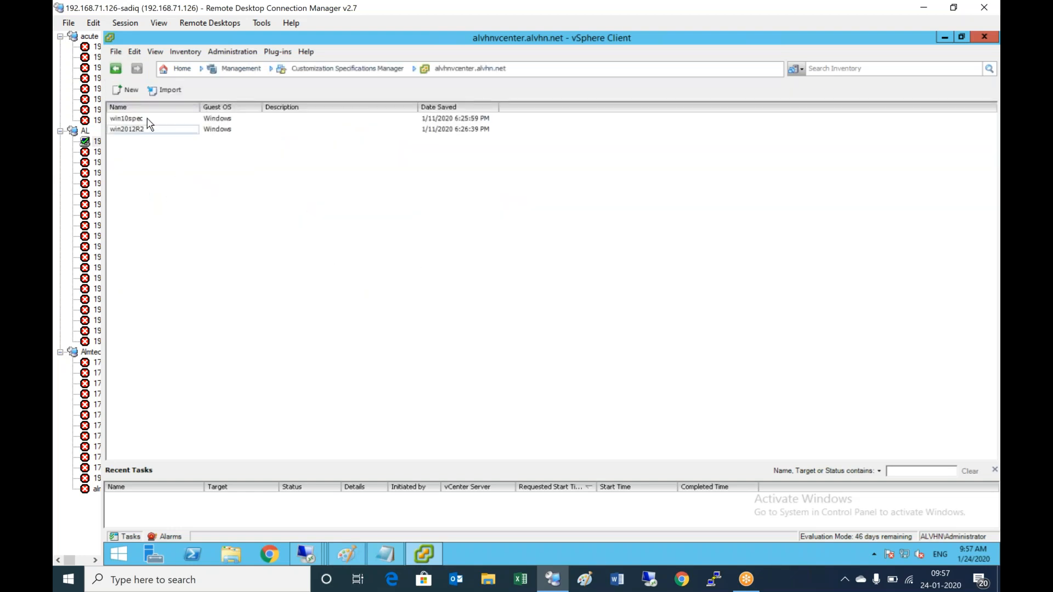
click(126, 90)
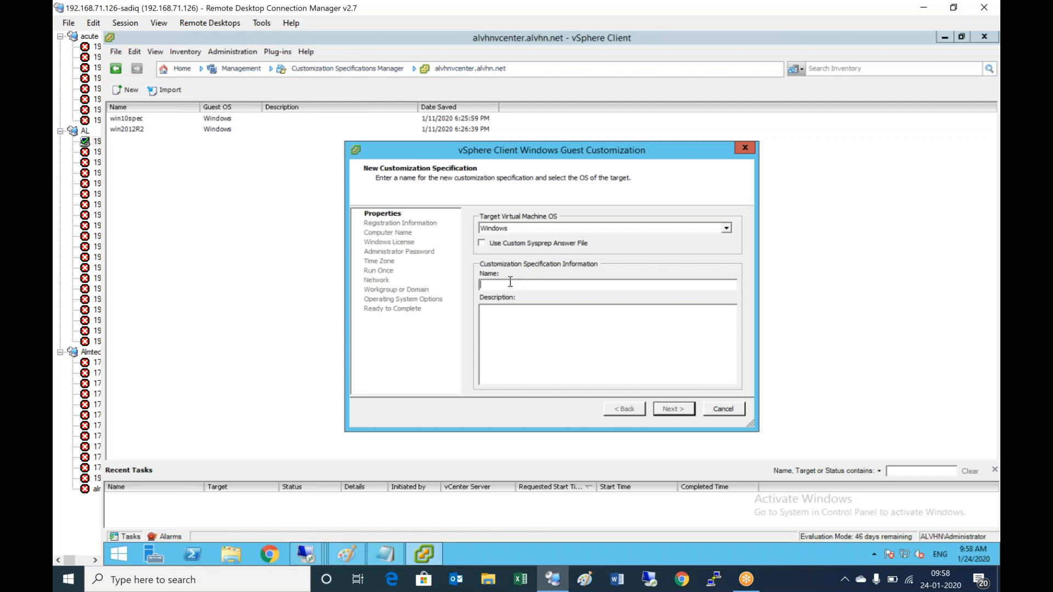
text(win10spec1)
click(671, 410)
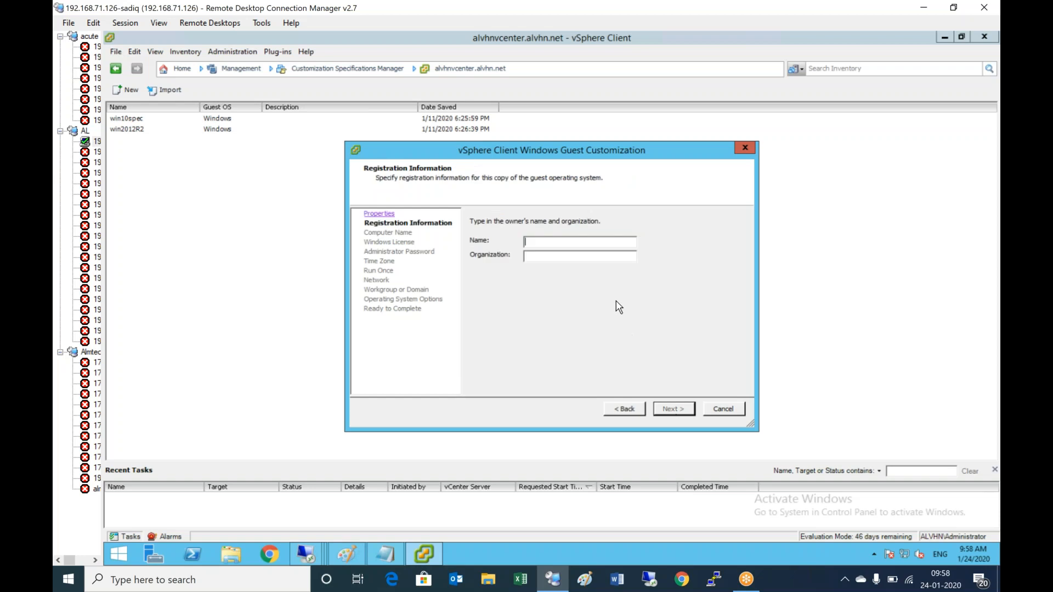
text(A)
text(cute)
text(acute)
click(675, 410)
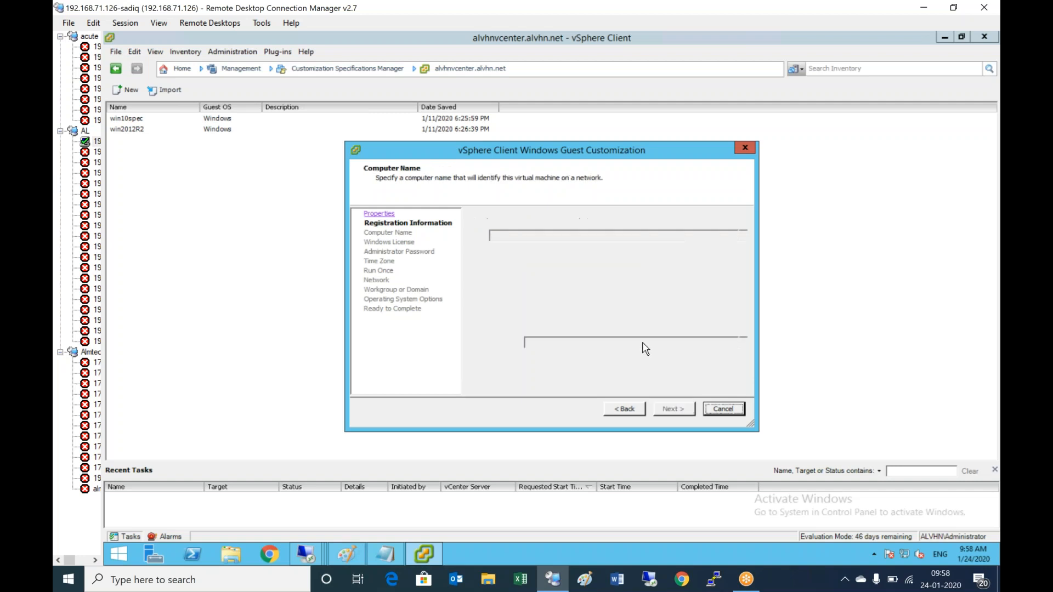
click(515, 291)
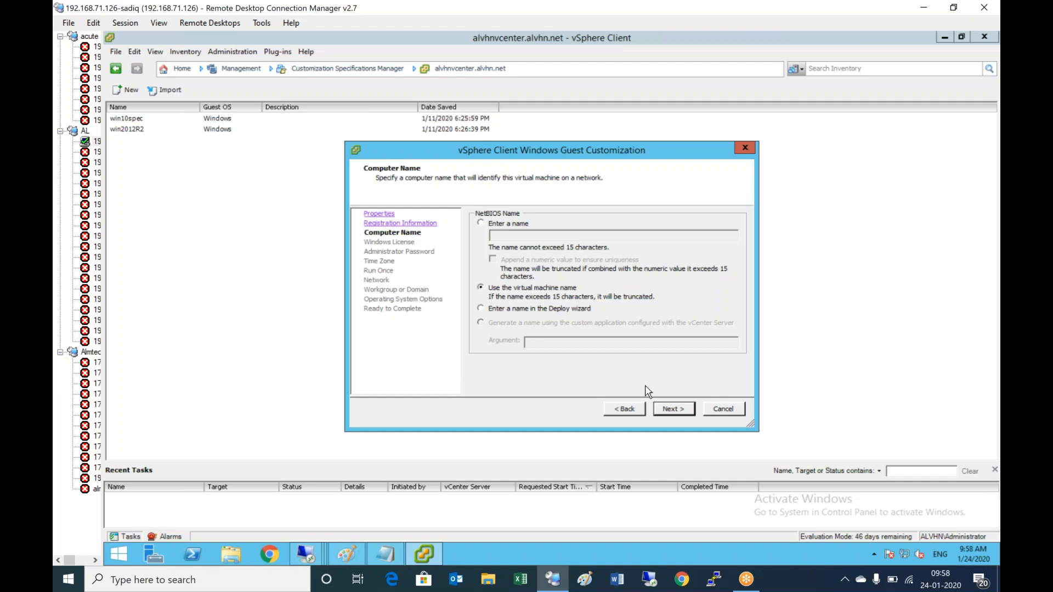
click(674, 408)
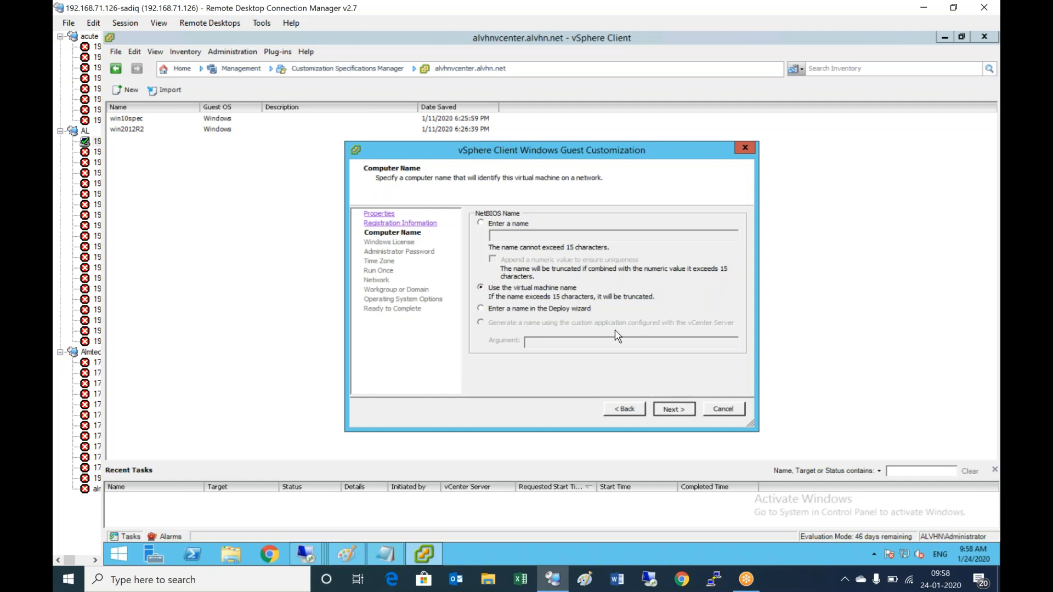
- Set the administrator password and the GMT+05:30 Chennai, Kolkata, Mumbai, New Delhi time zone
click(674, 410)
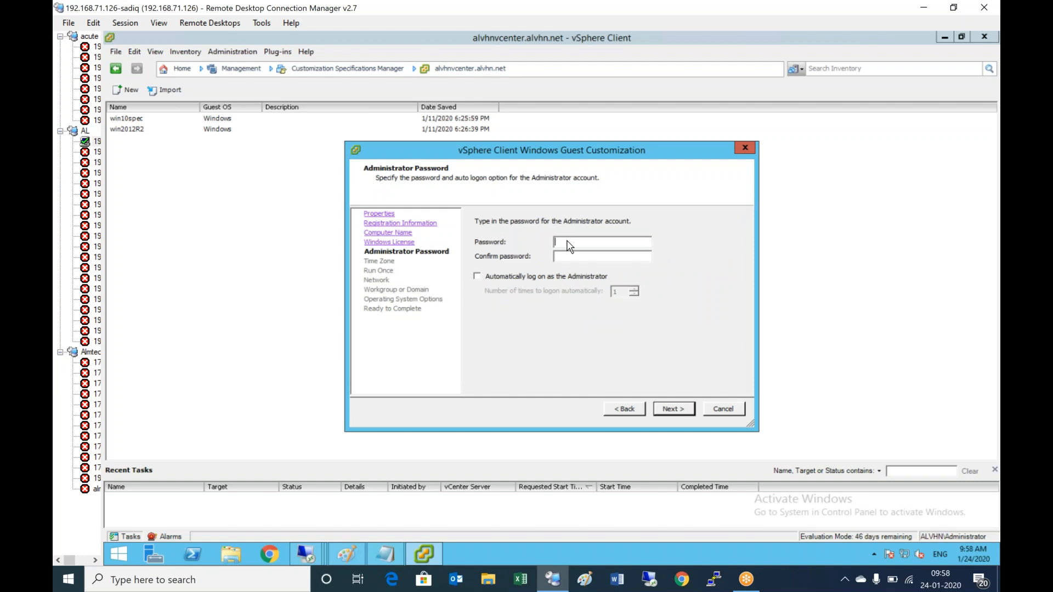
text(******************)
click(675, 409)
click(713, 228)
drag(717, 254, 719, 273)
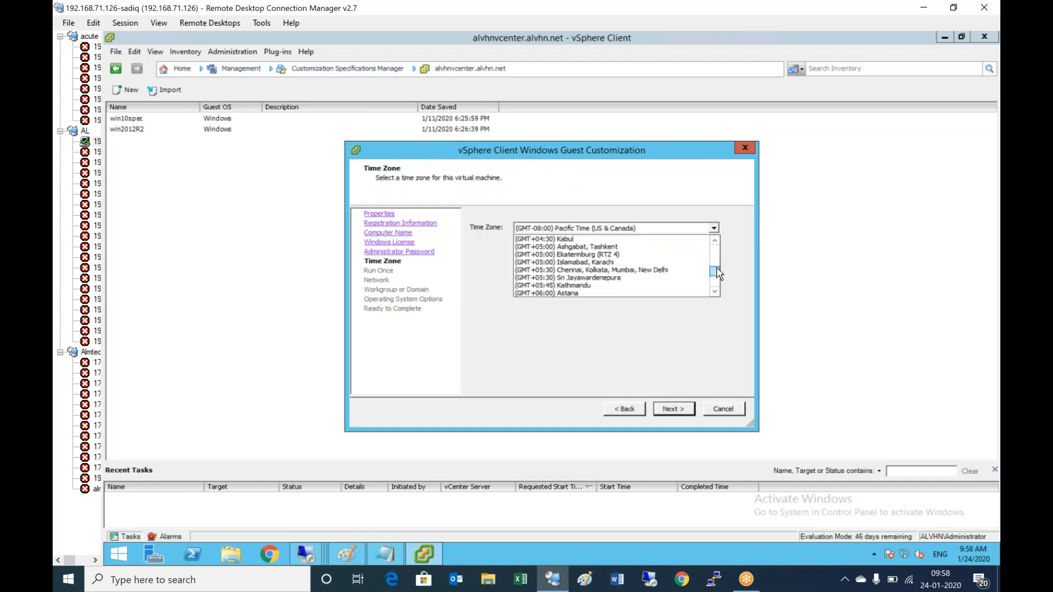
click(660, 271)
- Keep the default run-once, typical network, WORKGROUP and new SID settings, then finish the specification
click(687, 411)
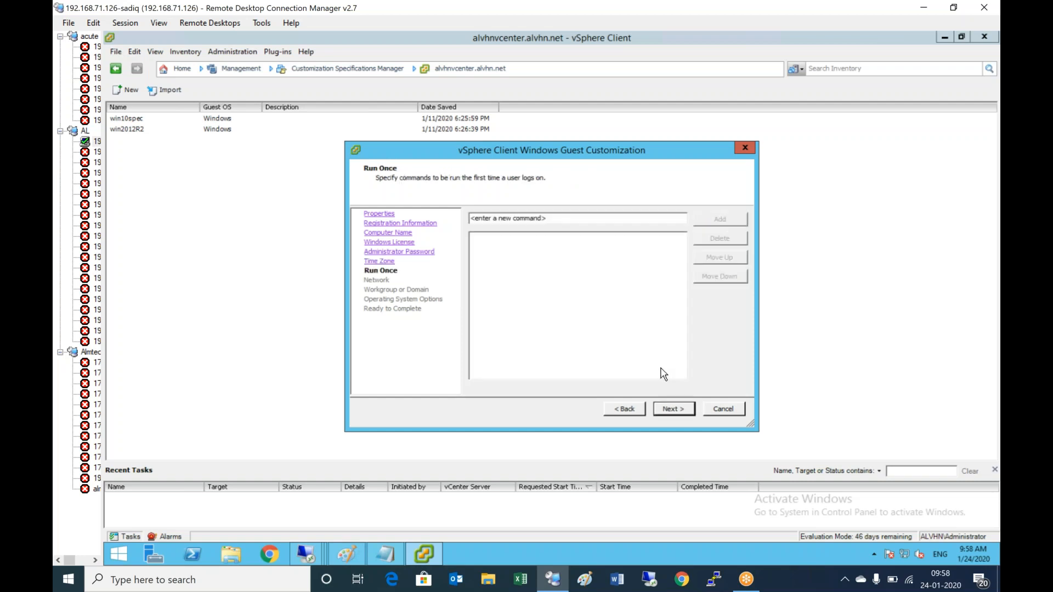
click(676, 412)
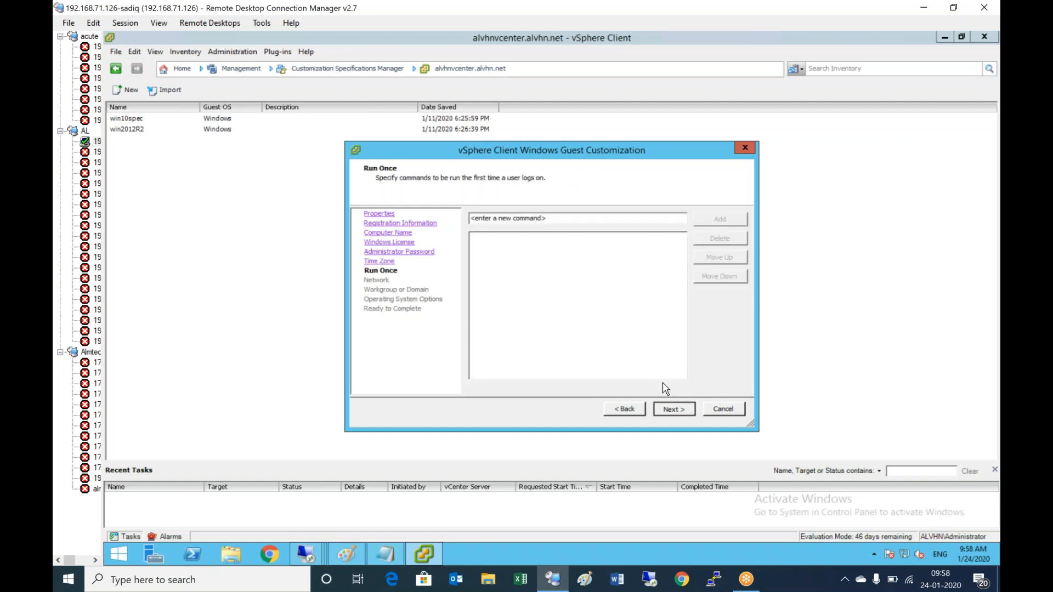
click(677, 410)
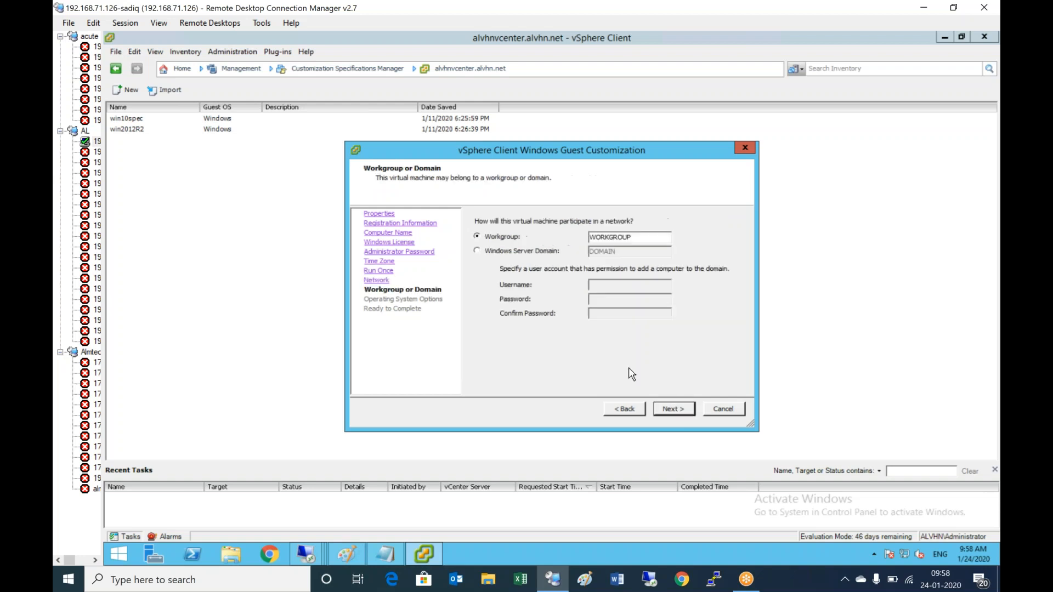
click(674, 412)
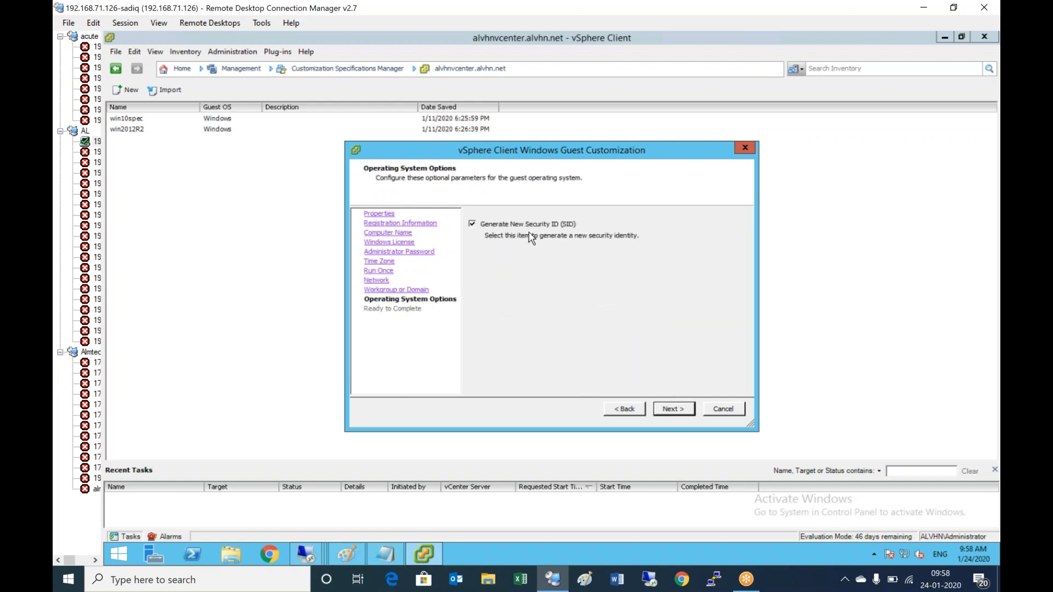
click(686, 413)
click(680, 410)
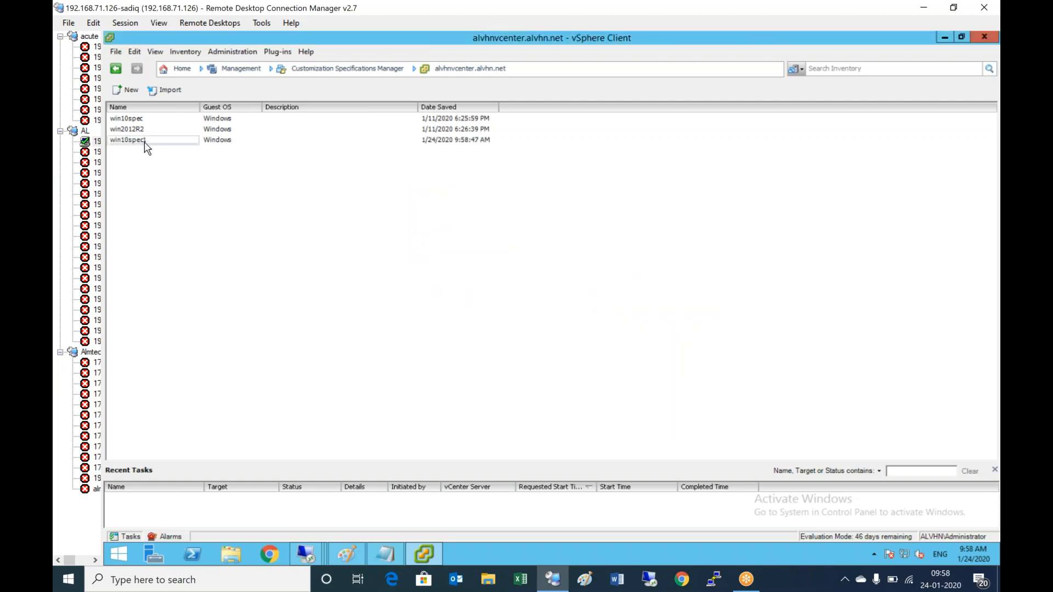
click(146, 144)
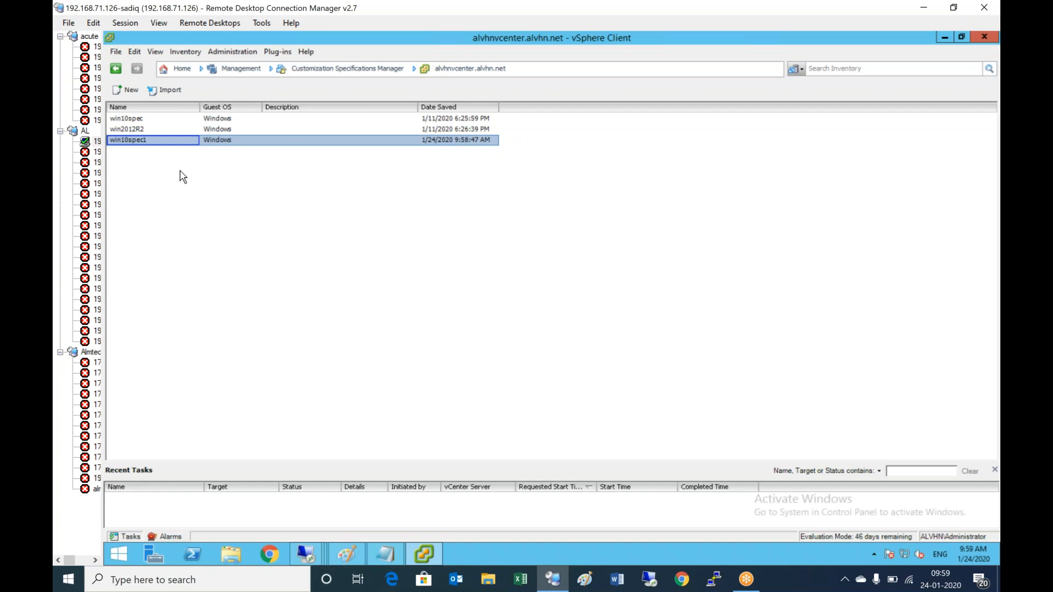
click(140, 118)
right_click(140, 118)
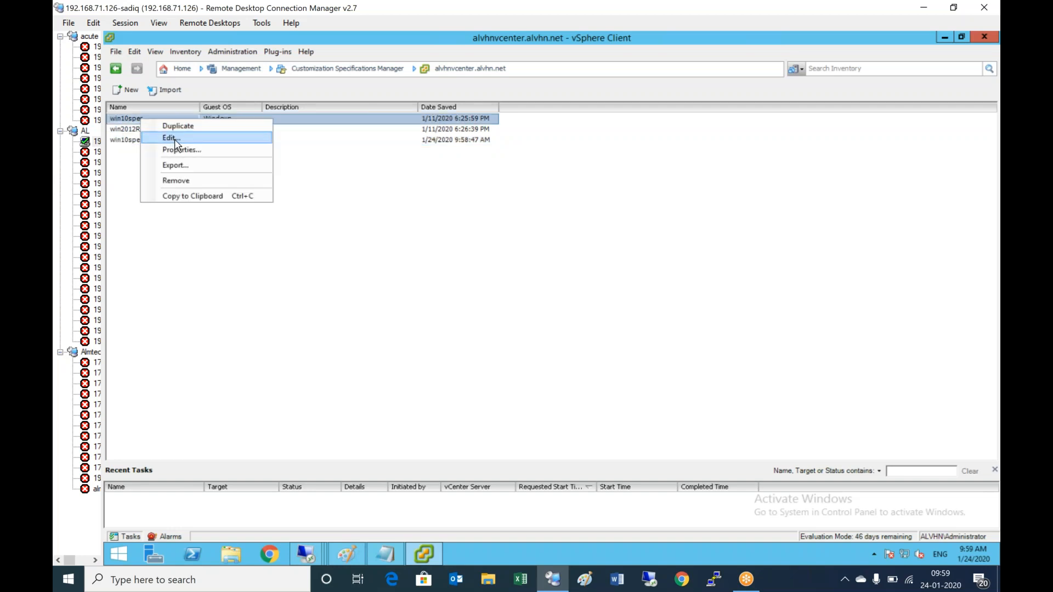
click(176, 140)
click(672, 410)
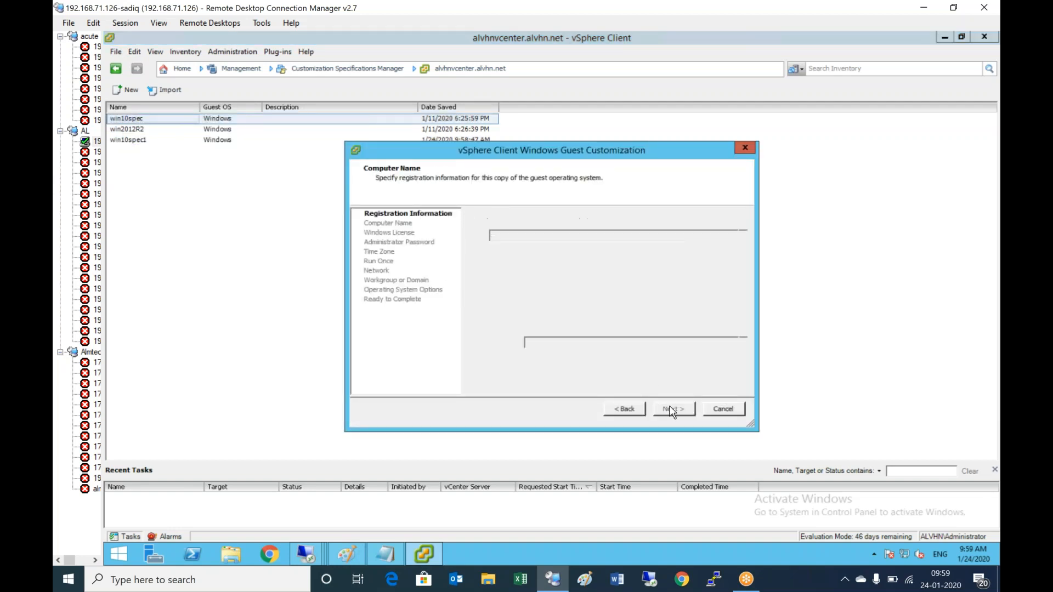
click(673, 410)
click(673, 410)
click(673, 411)
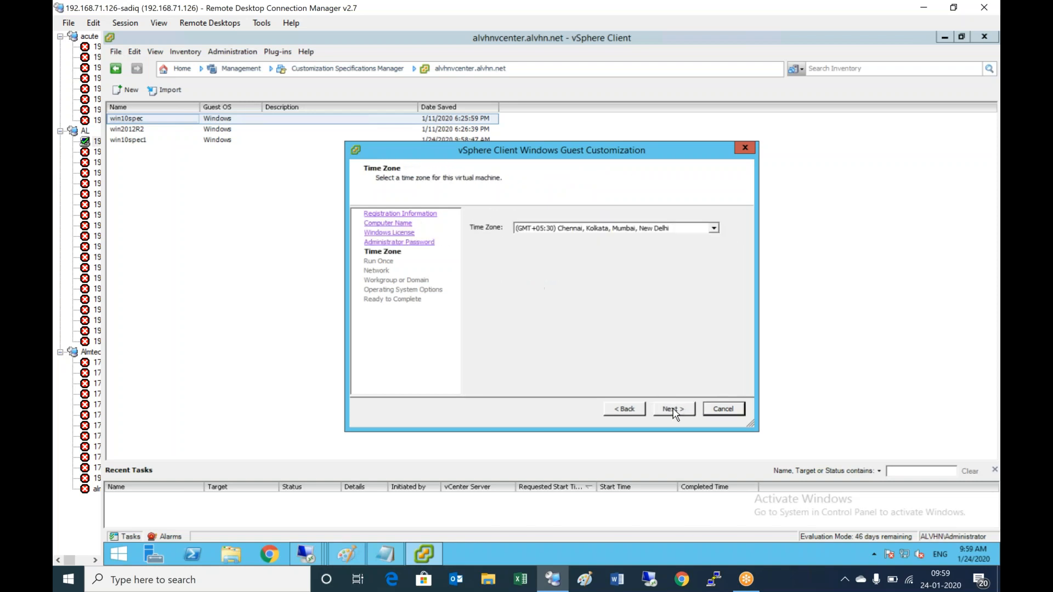
click(736, 413)
- Delete win10spec1 from the Customization Specifications Manager, then return to Home and the Notepad checklist
click(142, 141)
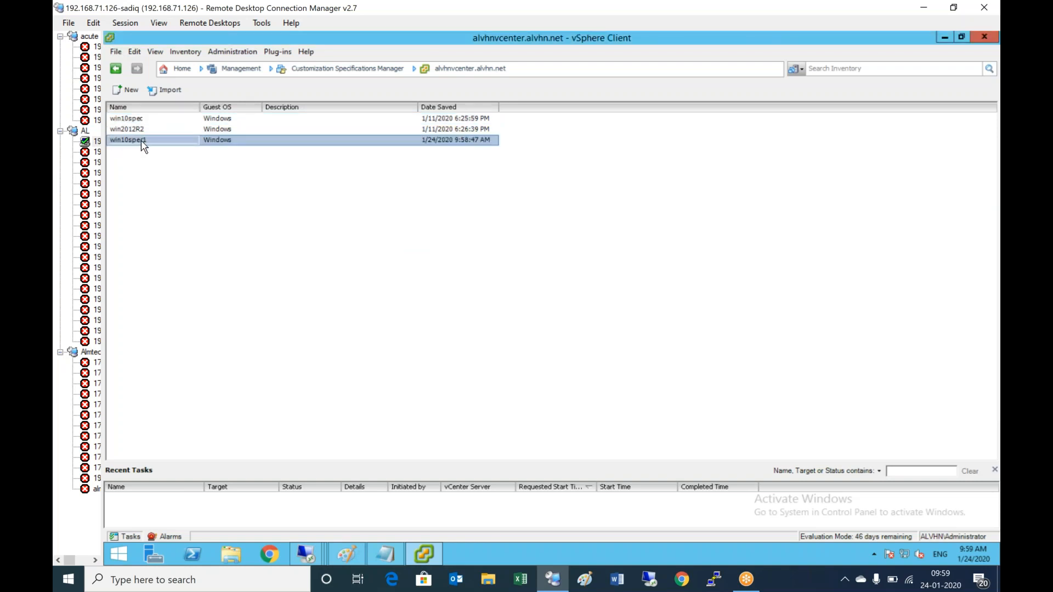
right_click(141, 145)
click(182, 207)
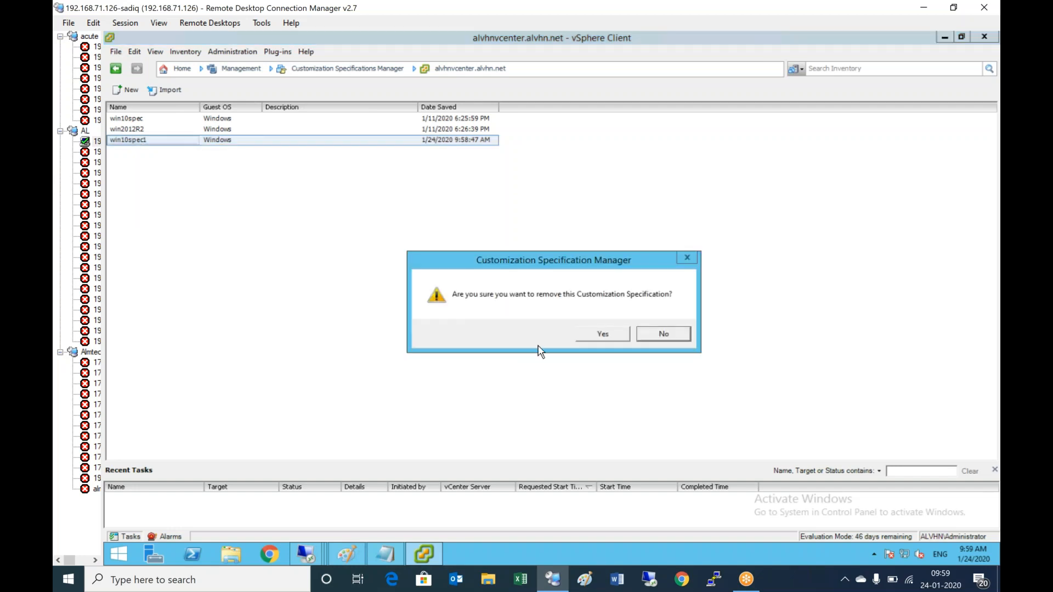
click(602, 336)
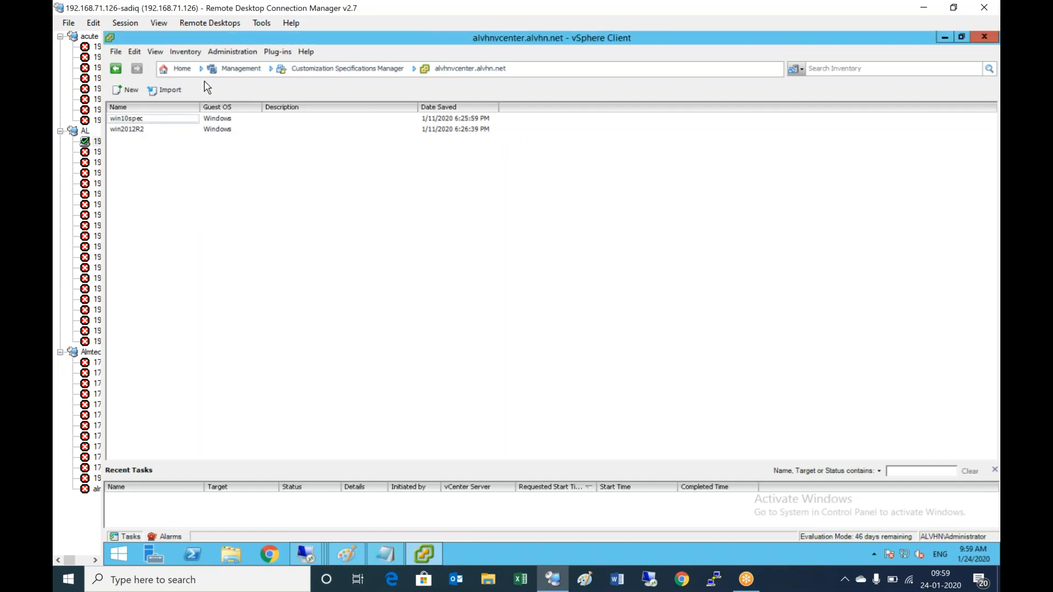
click(182, 69)
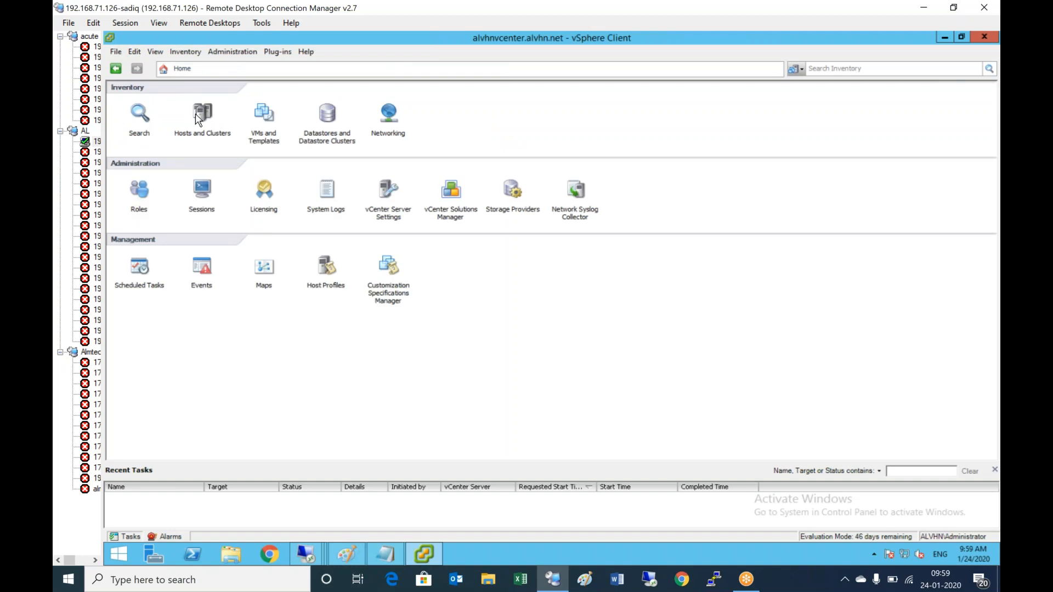
click(387, 555)
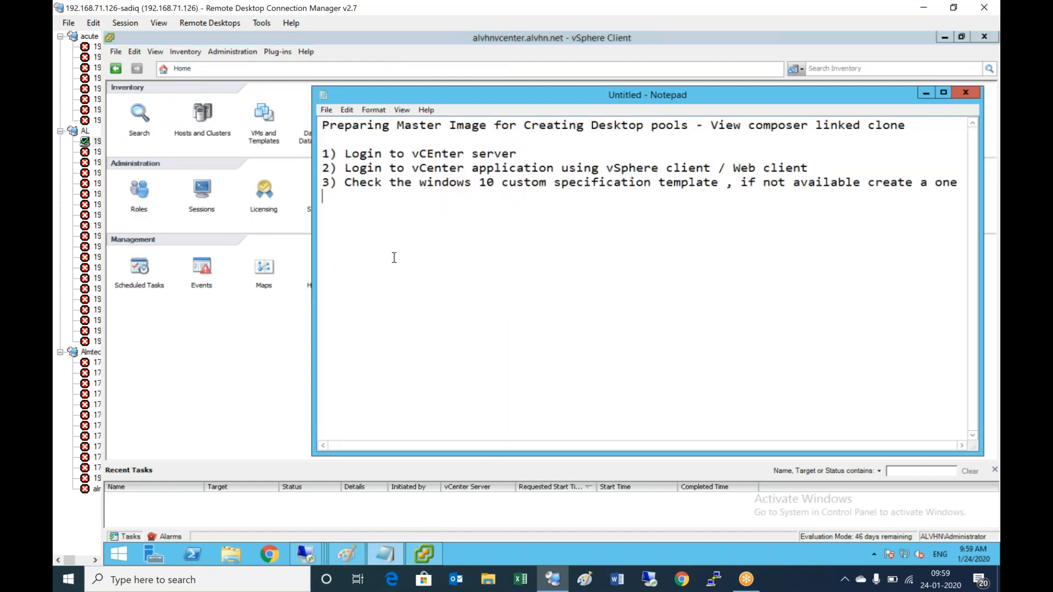
- Add step 4) 'Select the VM ( Vm2) as a Master VM' and select vm2 under Hosts and Clusters
text(4) Select the VM )
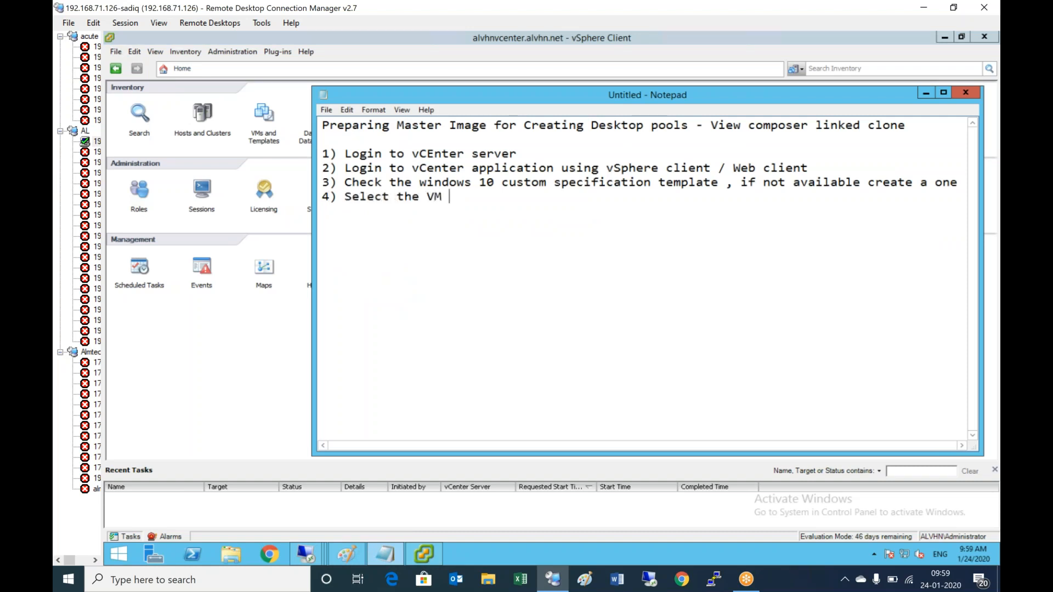
text(( V)
click(203, 116)
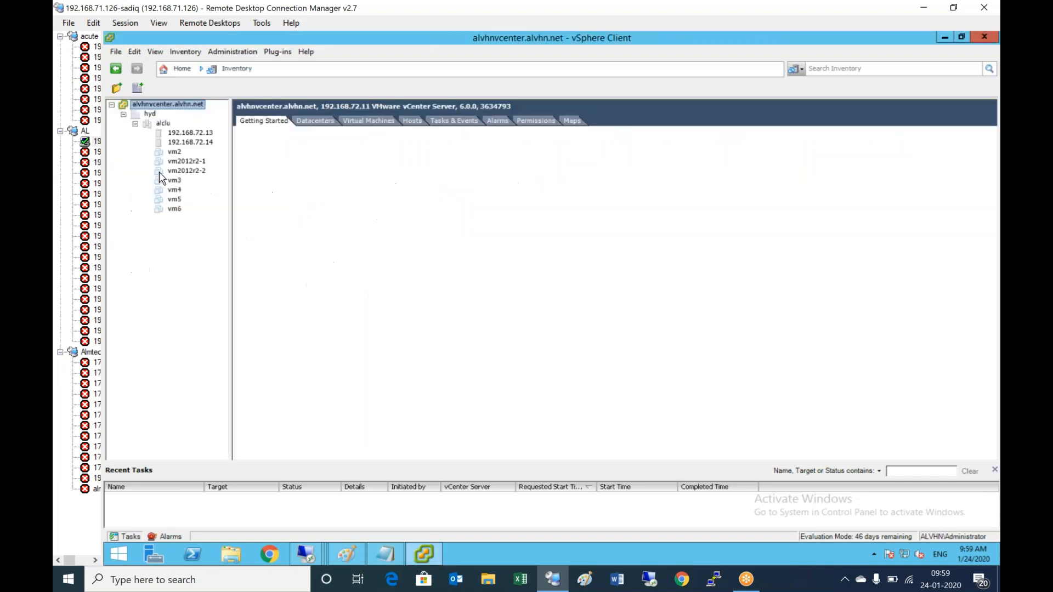
click(394, 550)
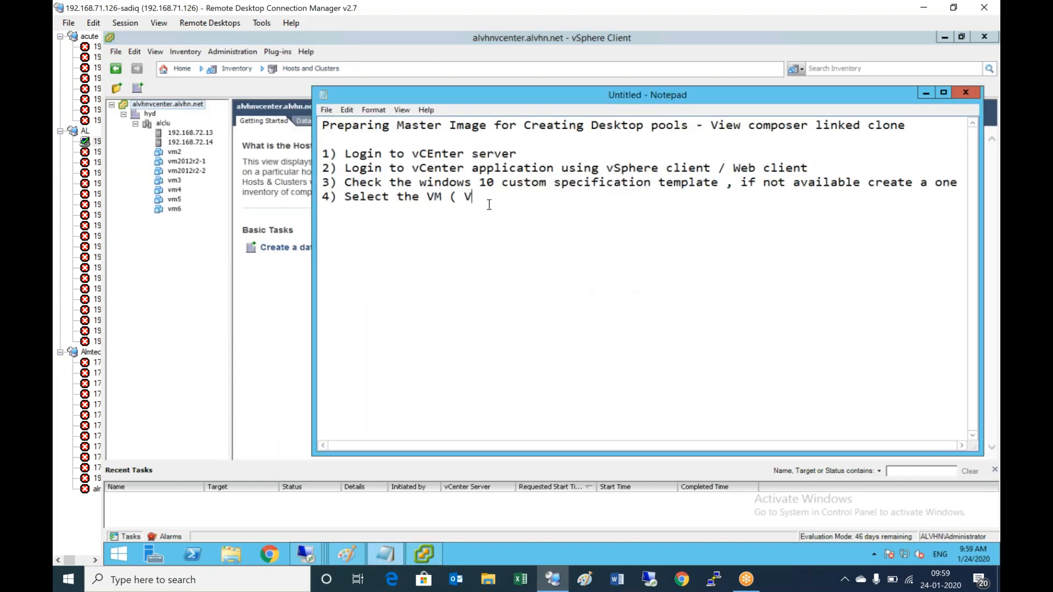
text(m2) as a Master VM)
click(183, 157)
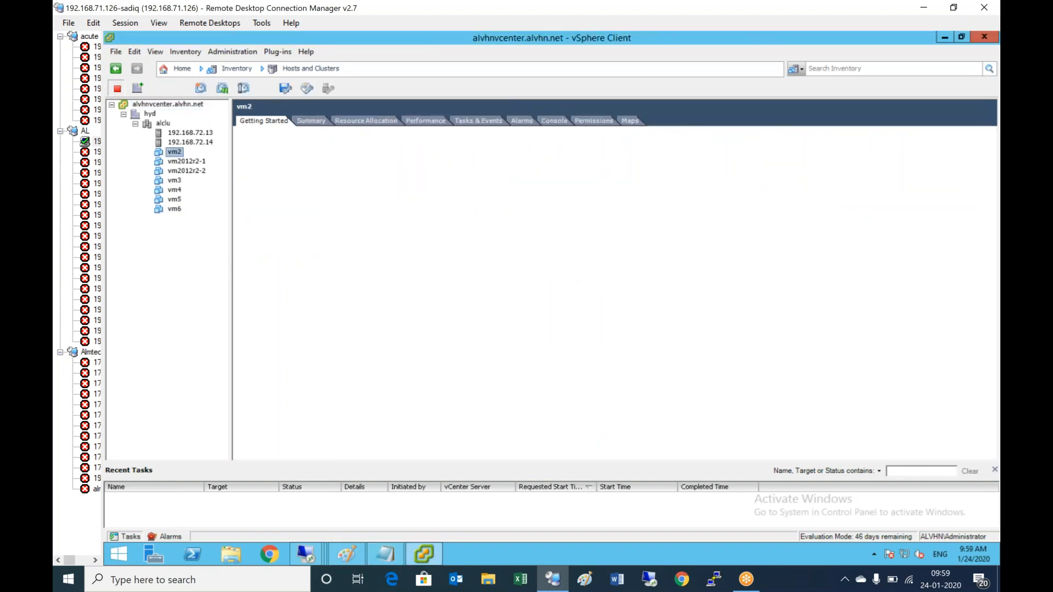
- Power on vm2, append '- Power ON' to step 4, and begin line '5)' in the checklist
click(307, 322)
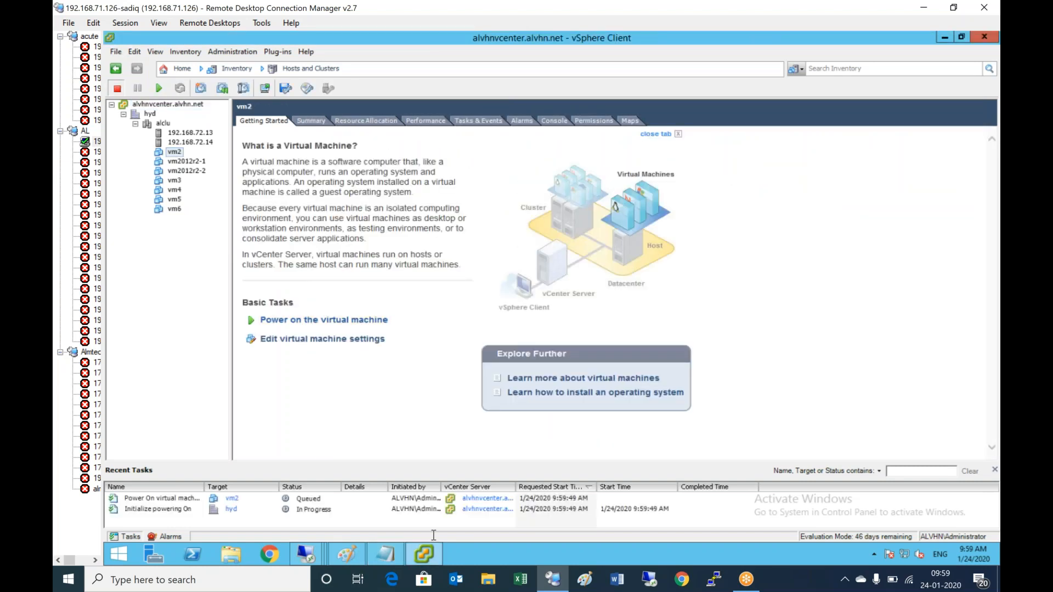
click(386, 555)
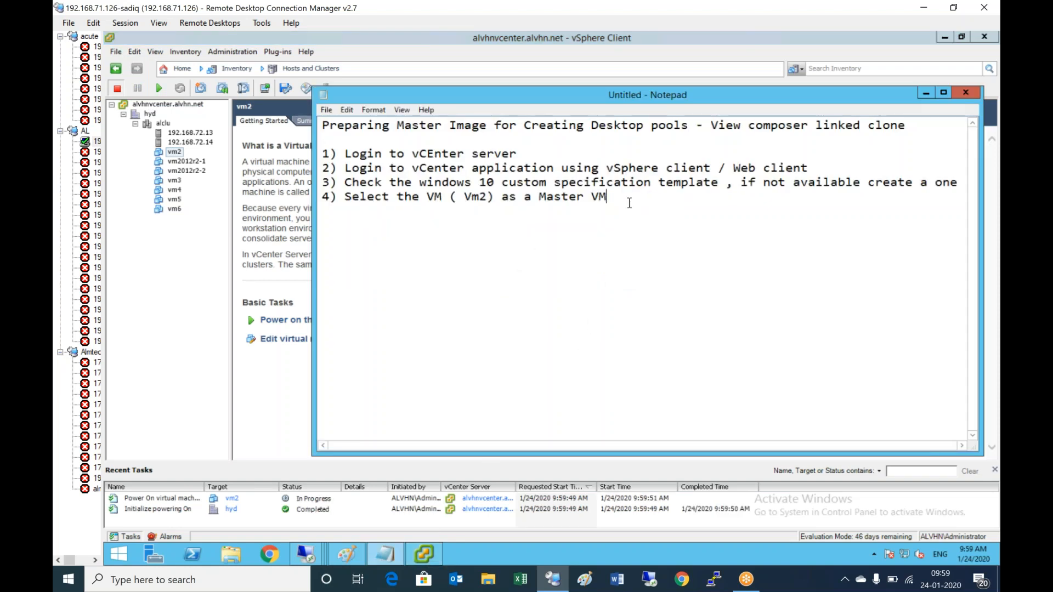
text(- Power)
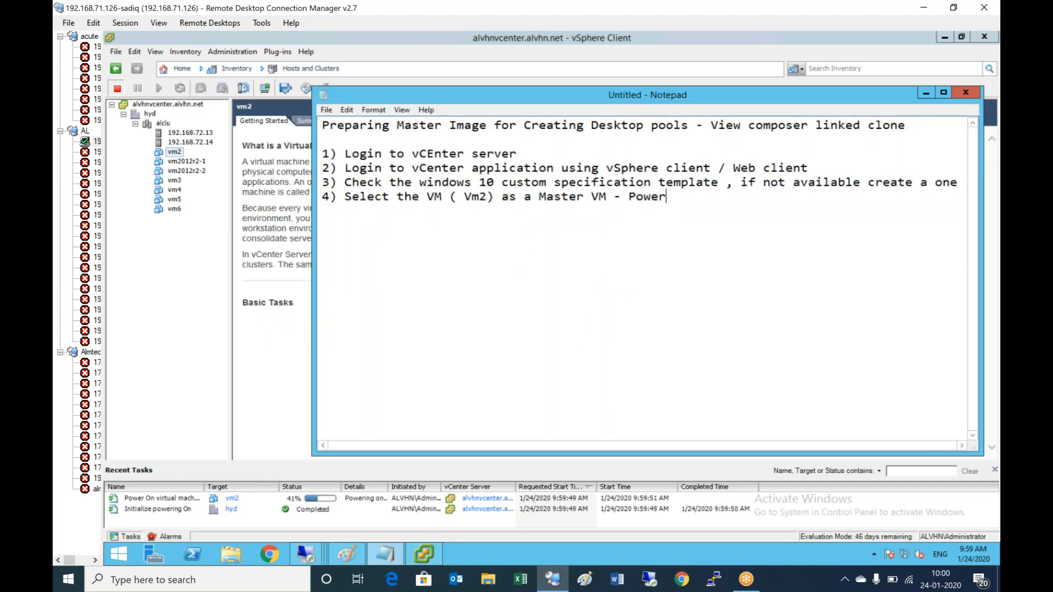
text( ON)
key(Return)
text(5))
click(237, 204)
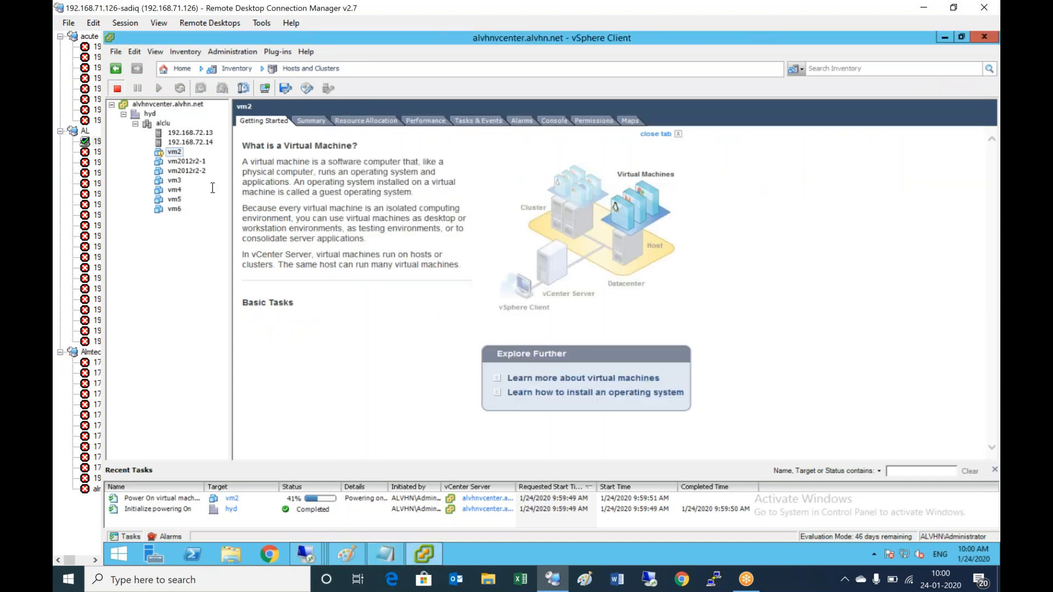
right_click(179, 157)
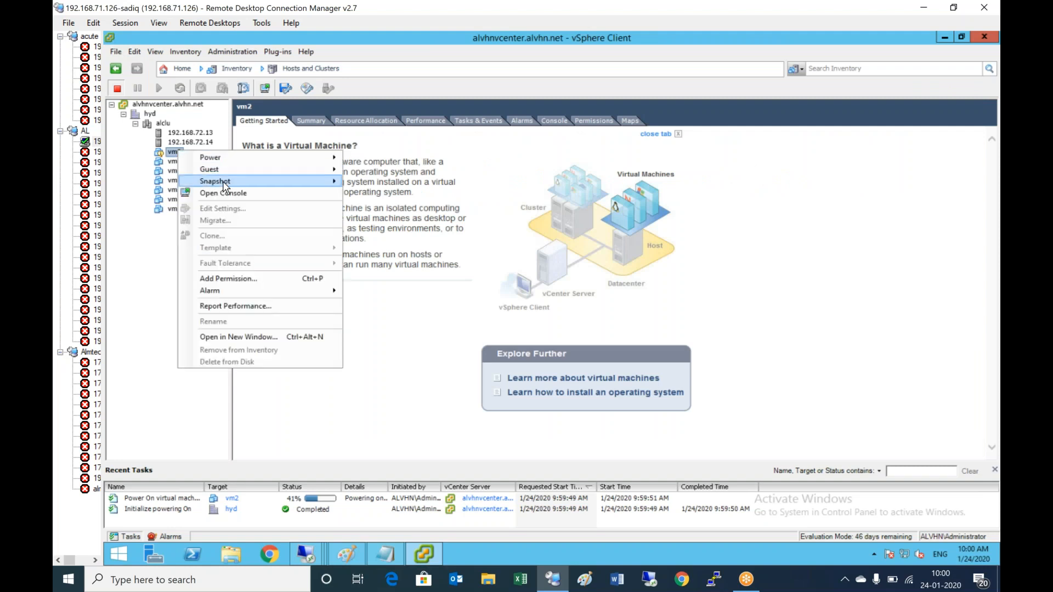
mouse_move(222, 181)
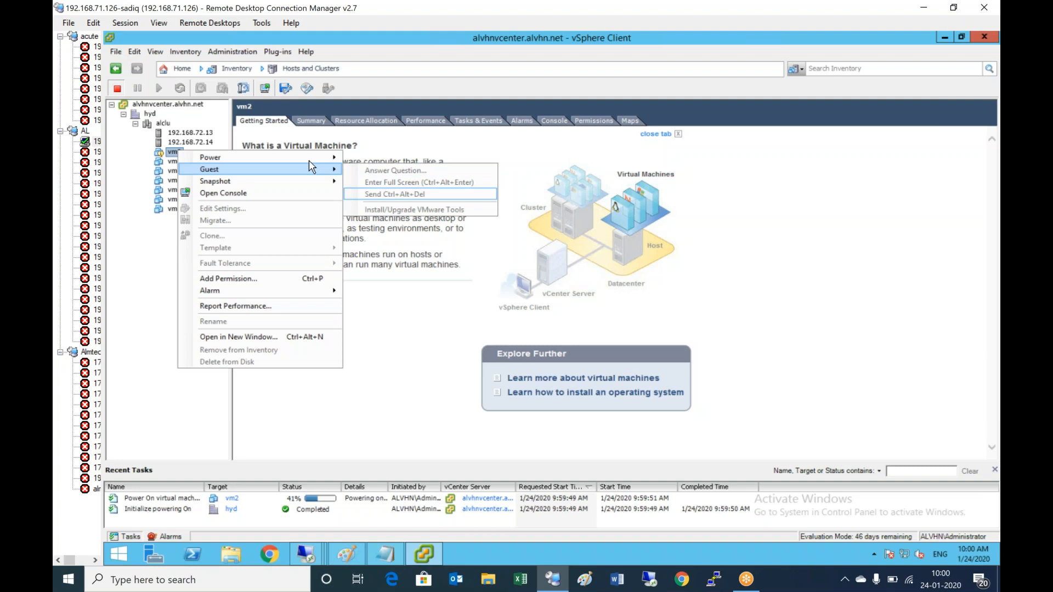
mouse_move(312, 162)
mouse_move(263, 183)
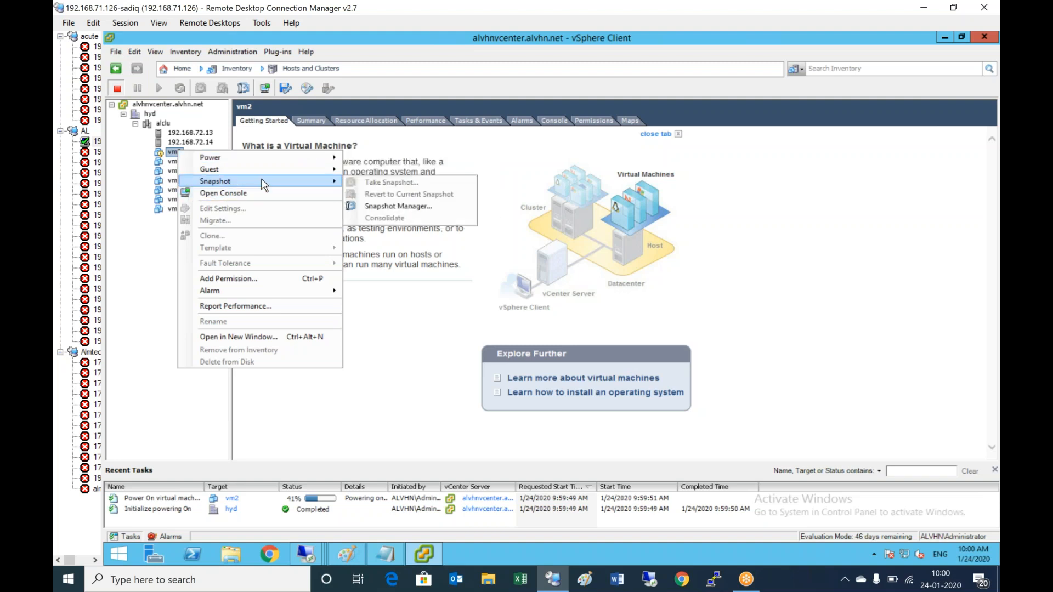
click(403, 207)
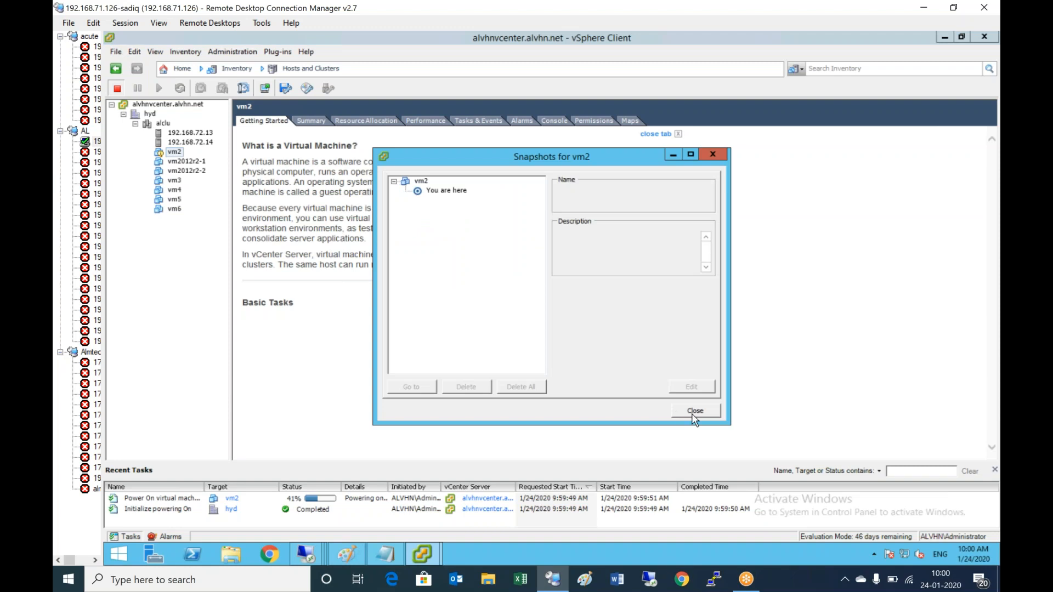
click(695, 411)
click(180, 499)
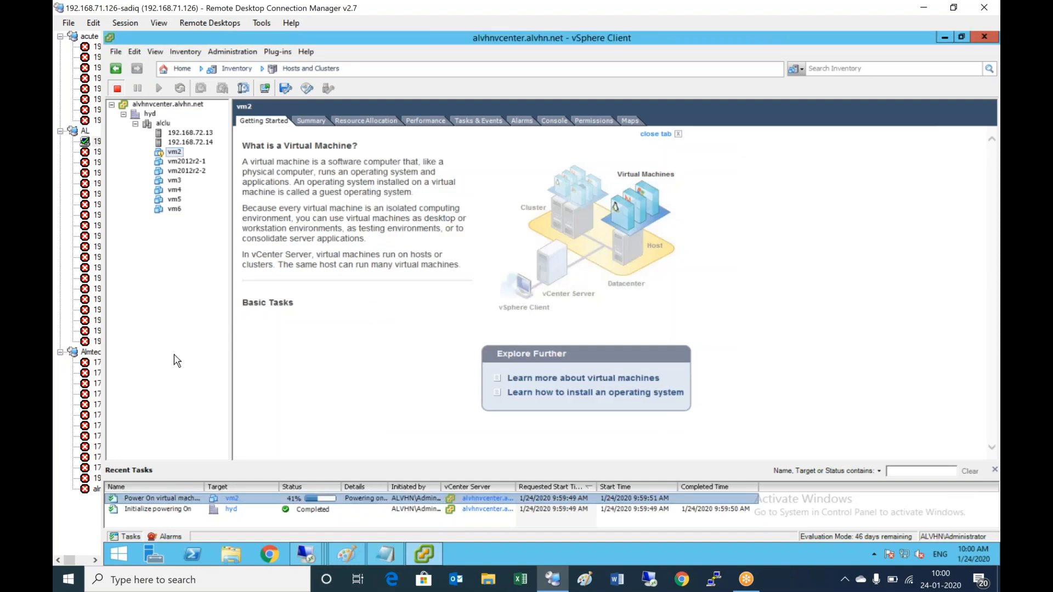
click(161, 154)
right_click(173, 157)
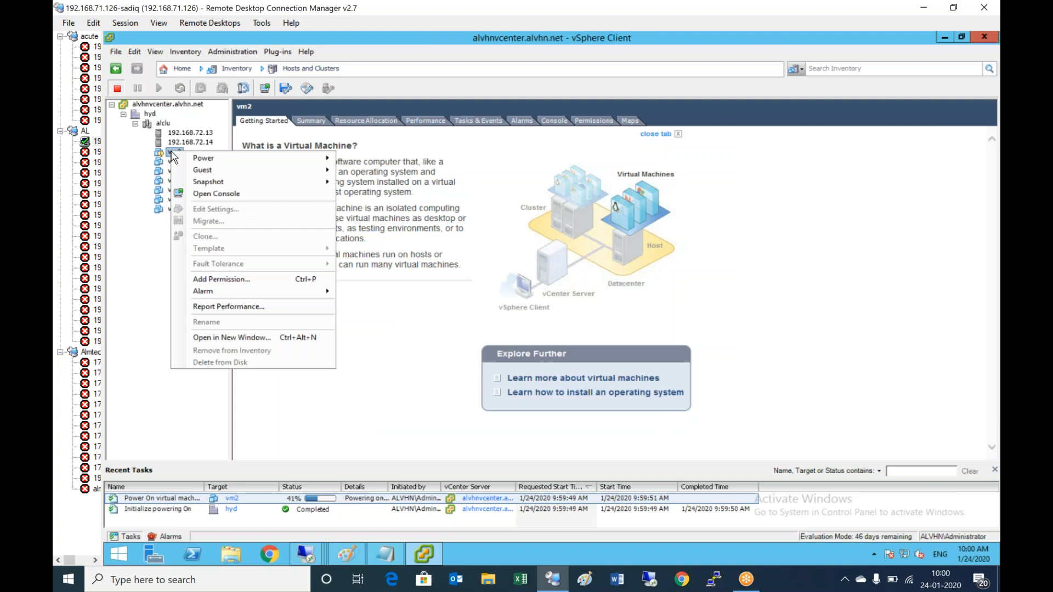
mouse_move(228, 158)
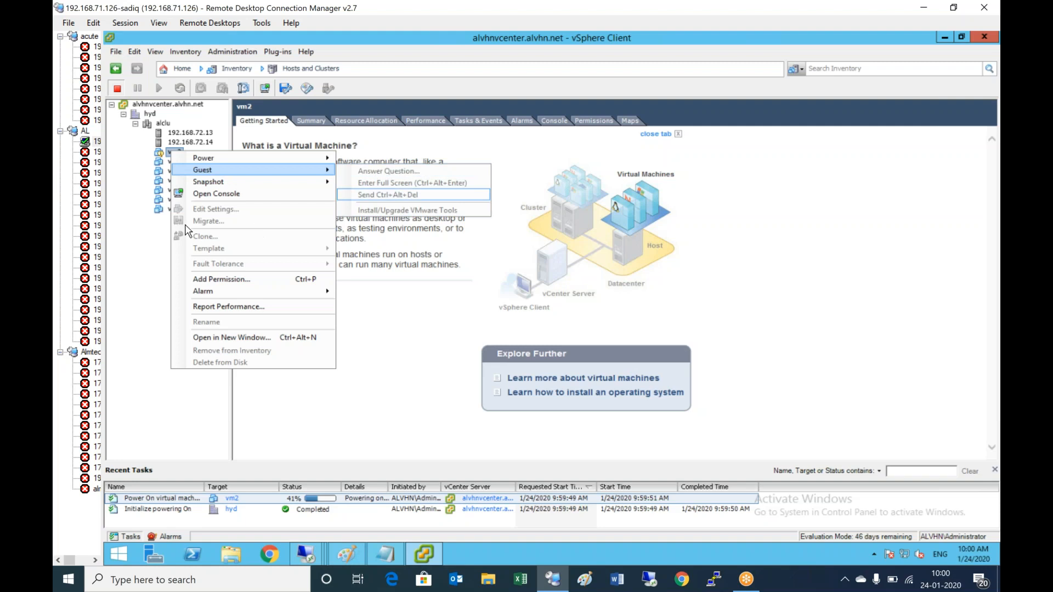
click(149, 233)
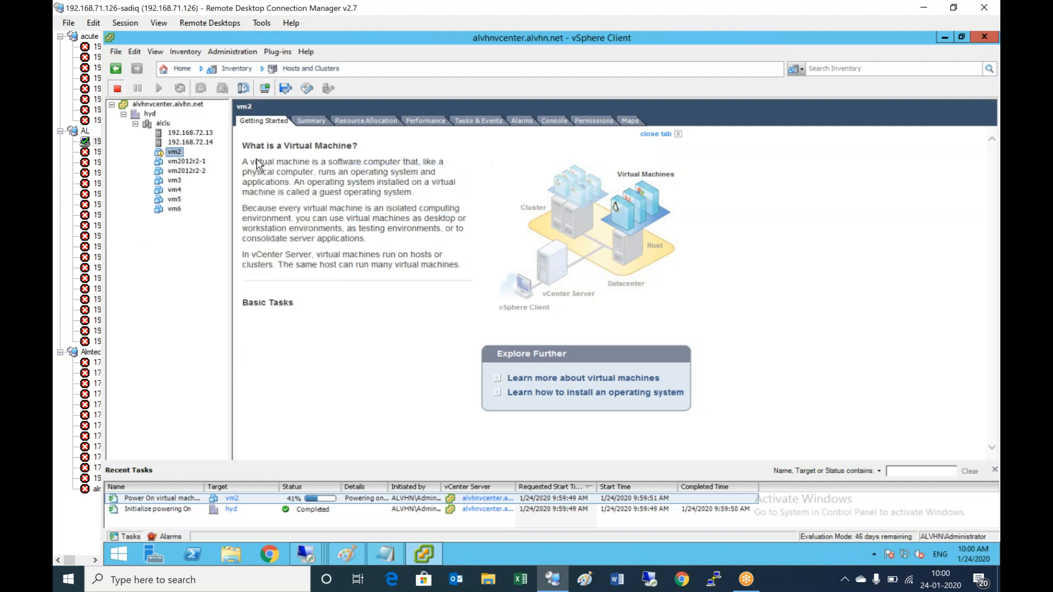
- On vm2's Summary tab, answer the moved-or-copied question with 'I Copied It'
click(308, 126)
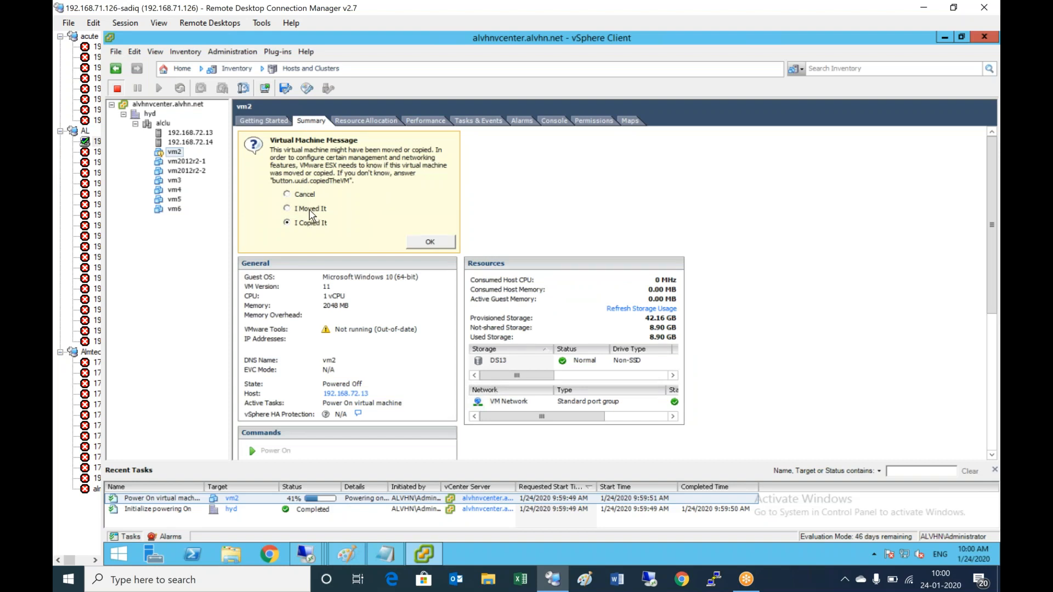
click(431, 243)
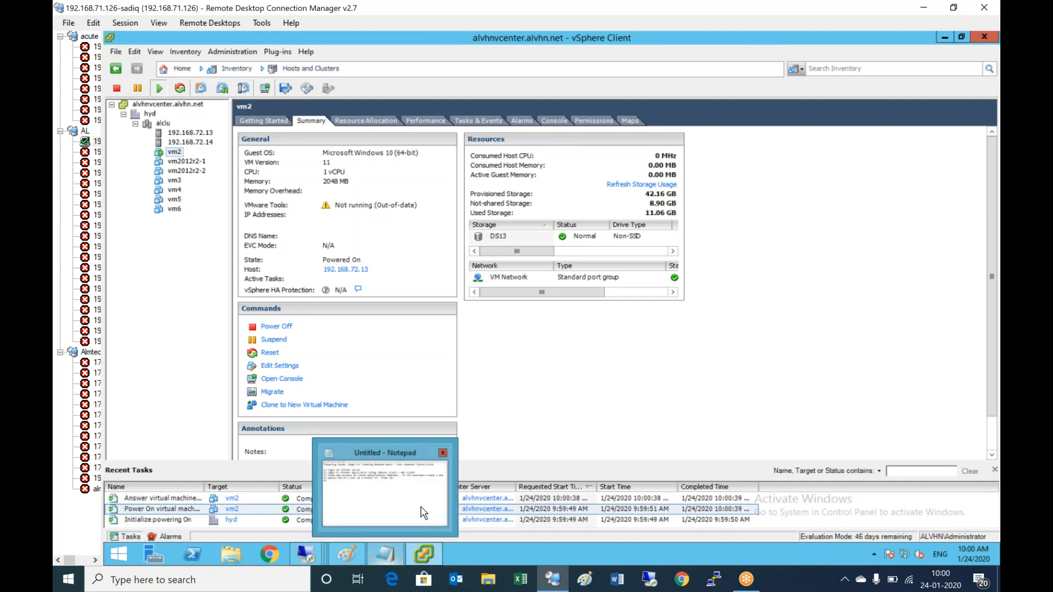
- Type step 5 'Master VM' with items a) Vmware Tools Installed, b) All the patches updated, c) Disable power options
click(386, 554)
text(M)
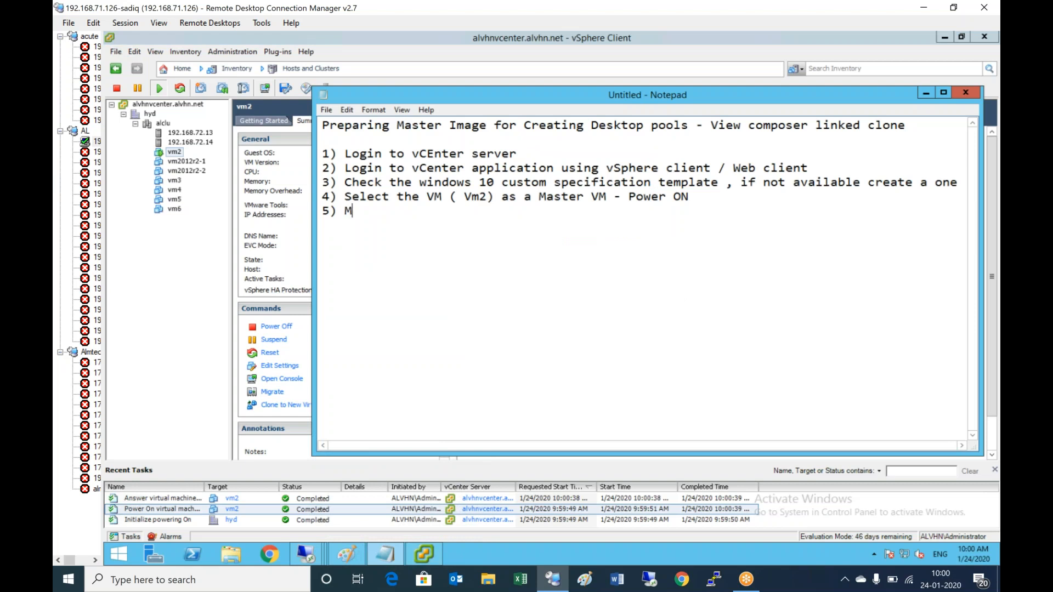
text(aster VM)
key(Return)
text(a) Vmware Tools)
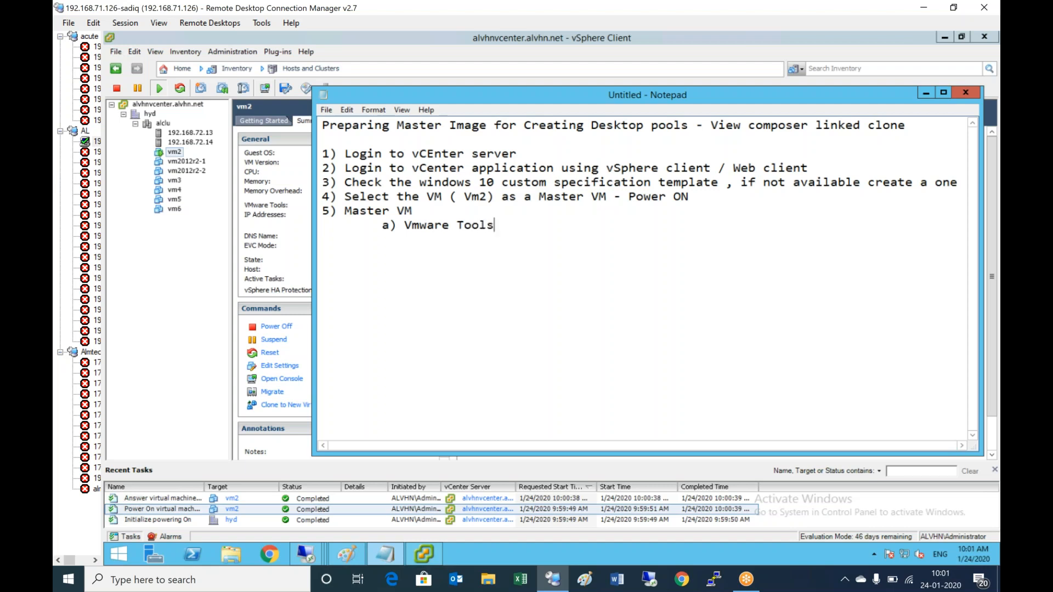
text( Installed)
key(Return)
key(Tab)
text(b) A)
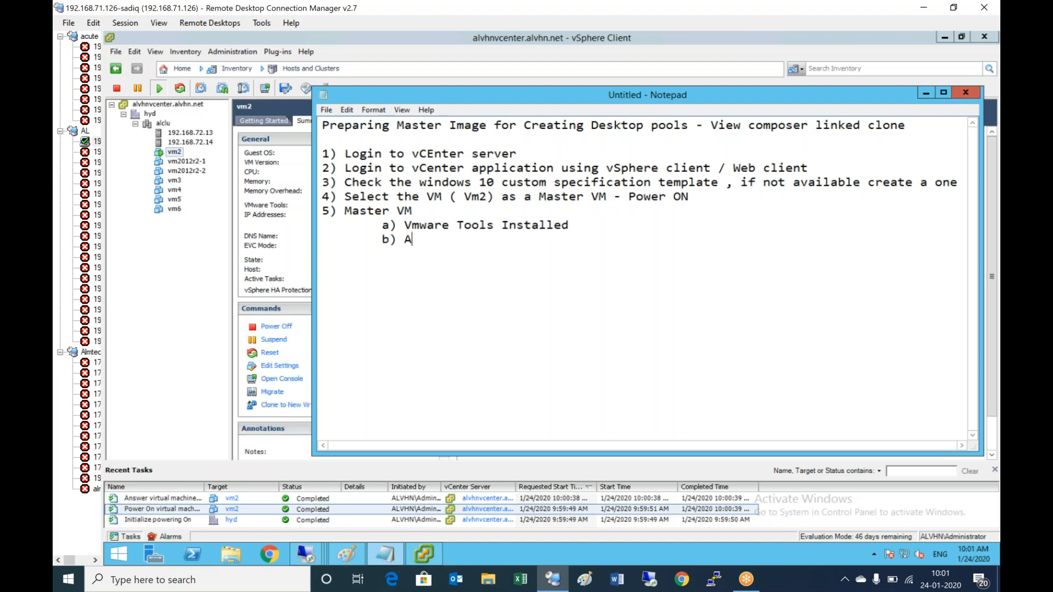
text(ll the patches )
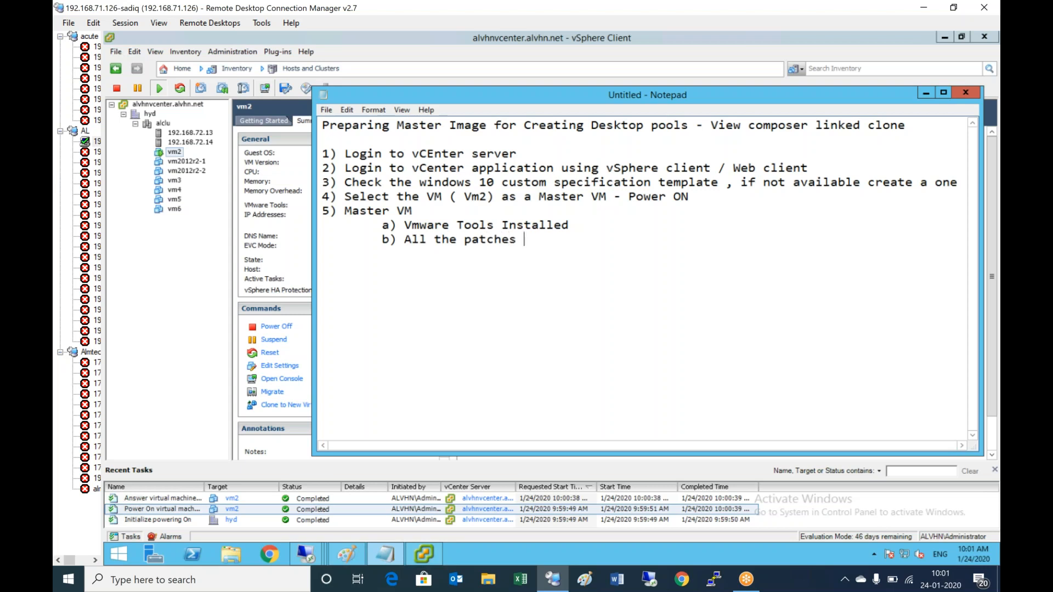
text(updated)
key(Return)
key(Tab)
text(c) Disa)
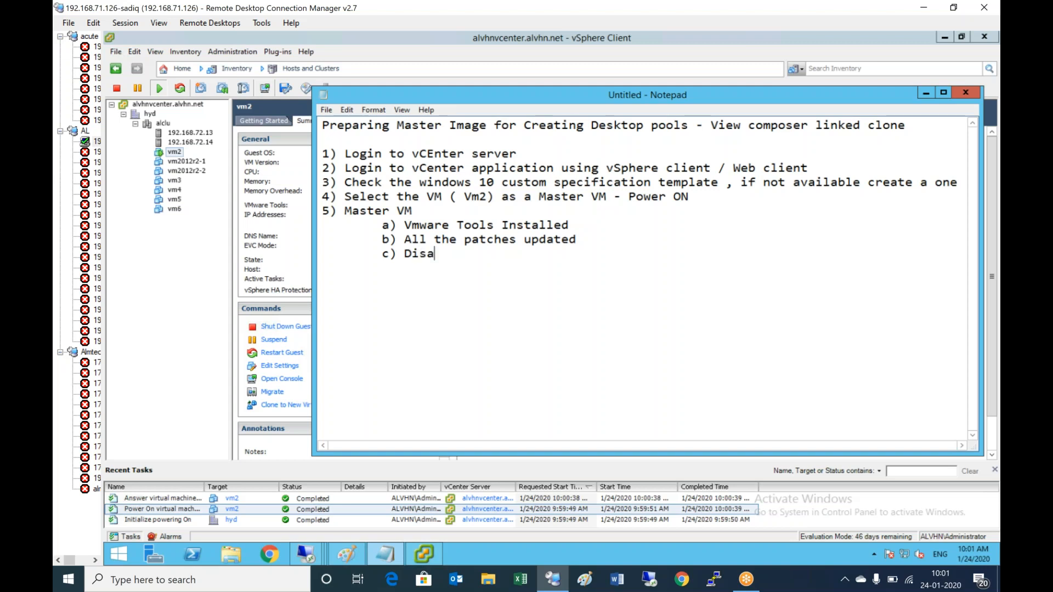
text(ble power options)
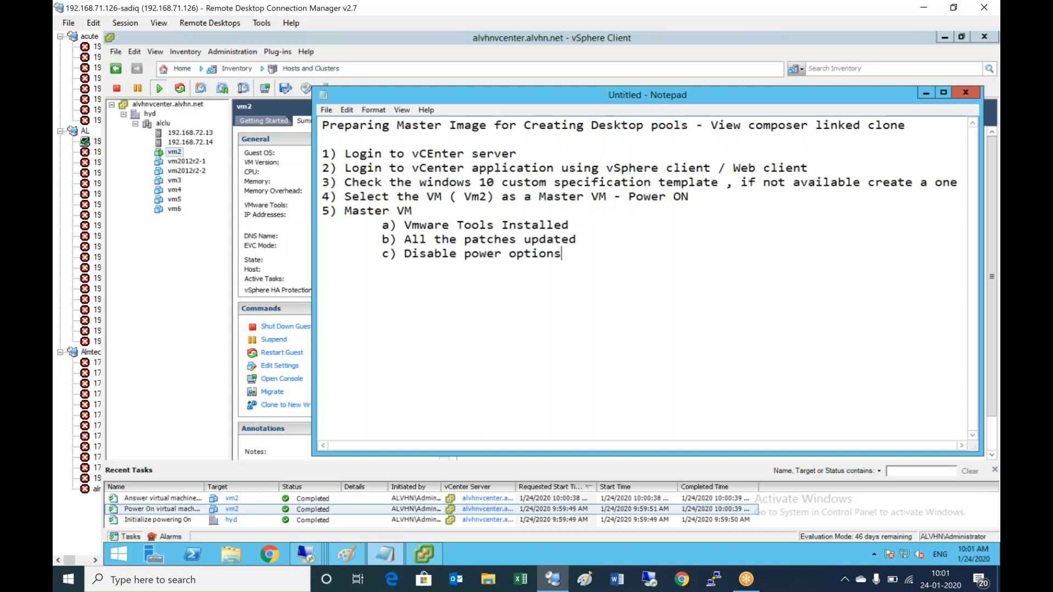
- Add items d) Disable windows firewall, e) Install the necessary apps, f) Enable FIPS, g) Install Horizon Agent
key(Return)
key(Tab)
text(d) Disable windows firewall)
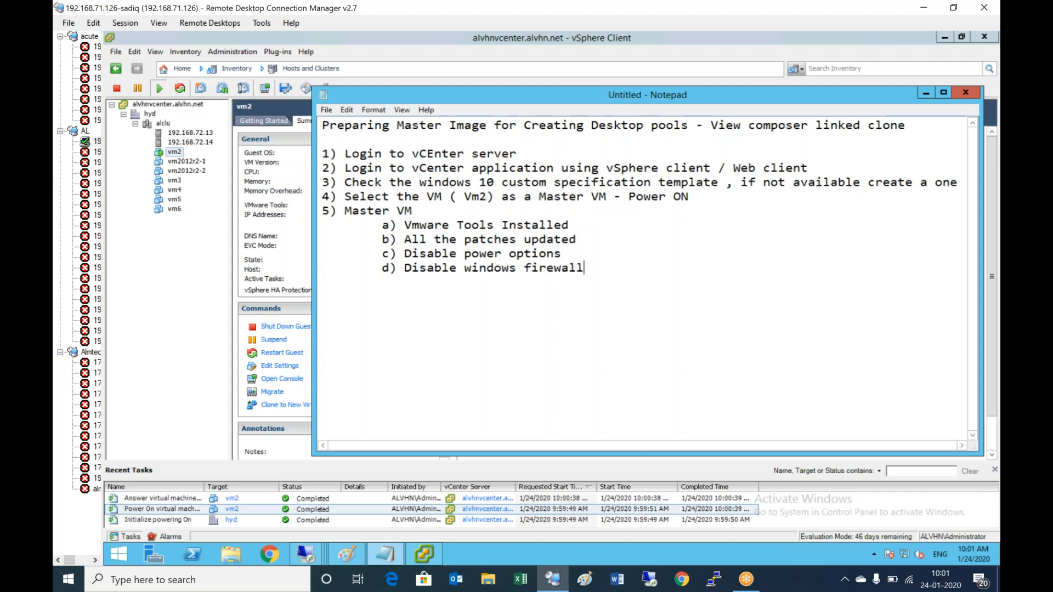
key(Return)
key(Tab)
text(e) Install the neccesaary apps 	)
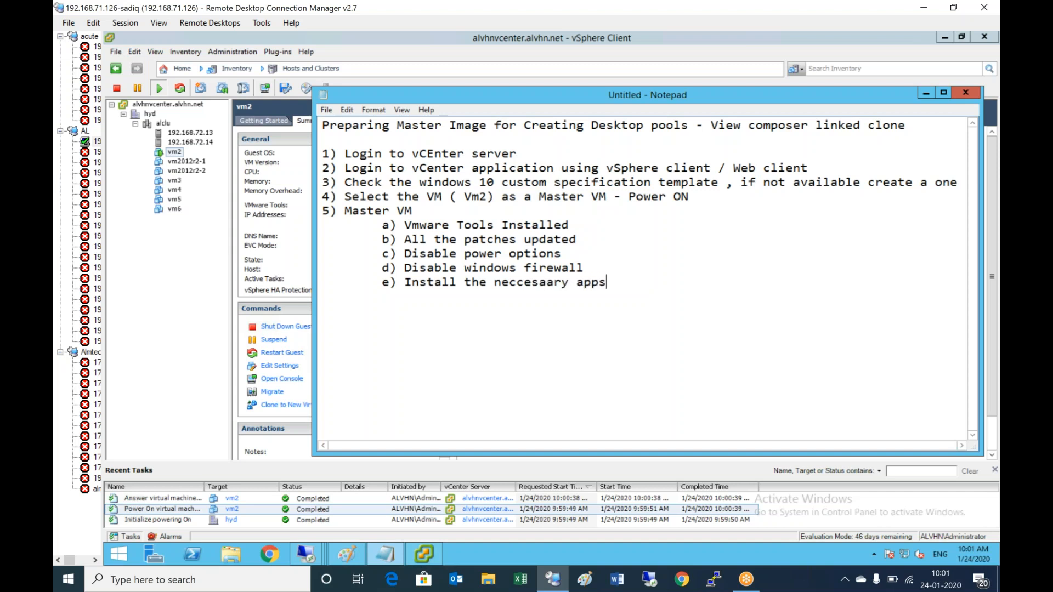
text(f) Install)
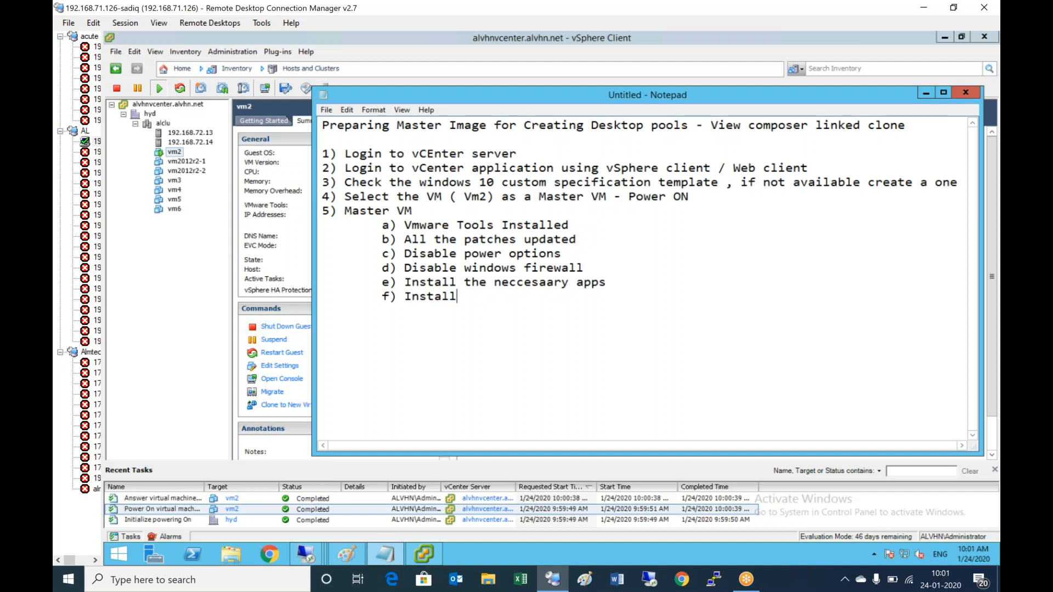
text( Horizon Agent)
key(Up)
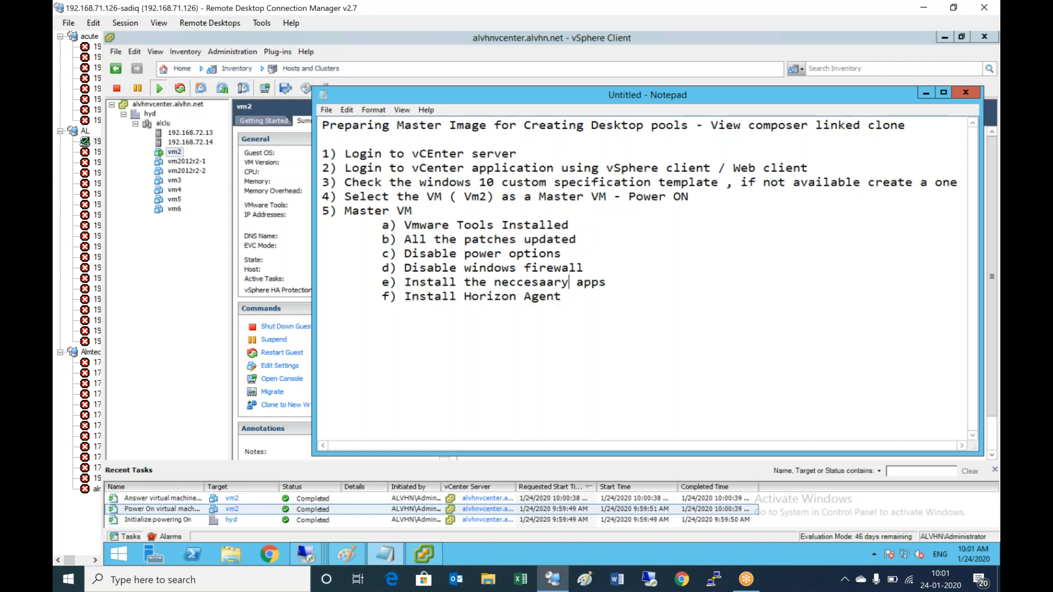
key(Down)
key(Return)
key(Tab)
text(g))
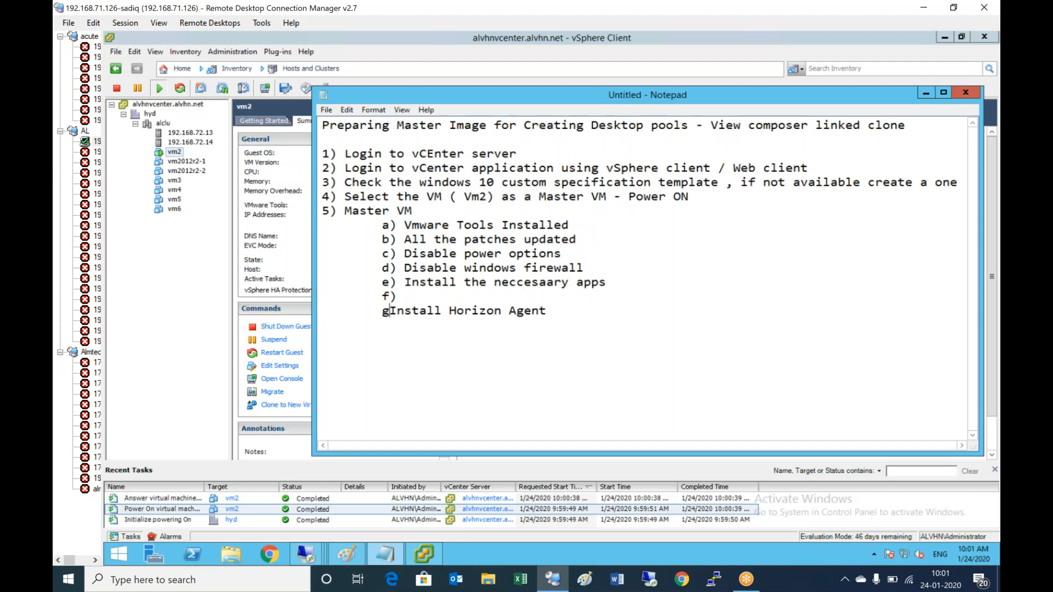
key(Up)
text(Enab)
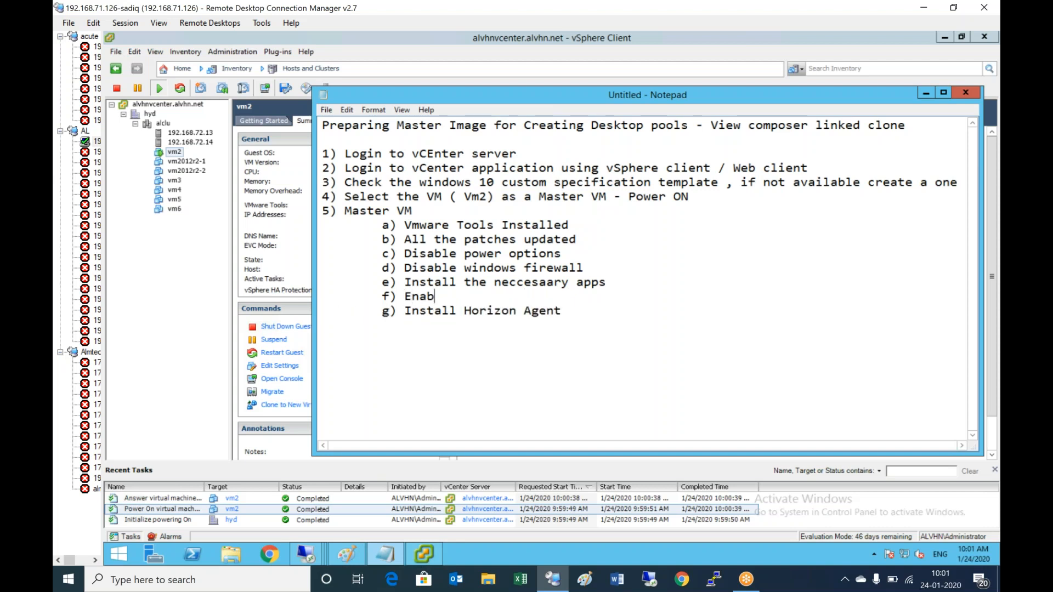
text(le FIPS)
- Open vm2's console from its right-click menu and bring up the guest's Windows sign-in screen
click(177, 157)
right_click(177, 155)
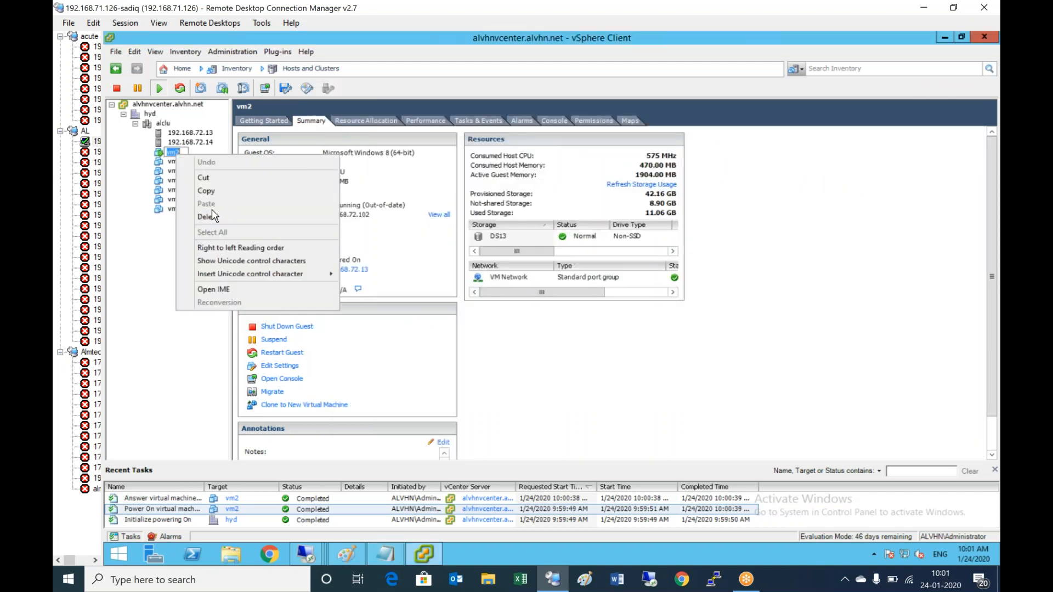
click(139, 261)
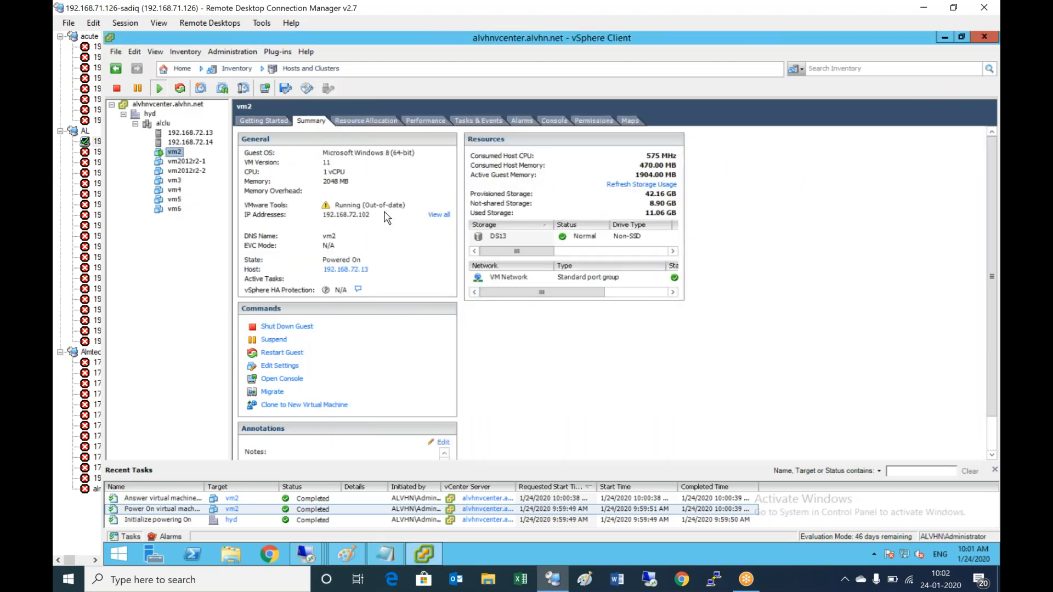
right_click(177, 152)
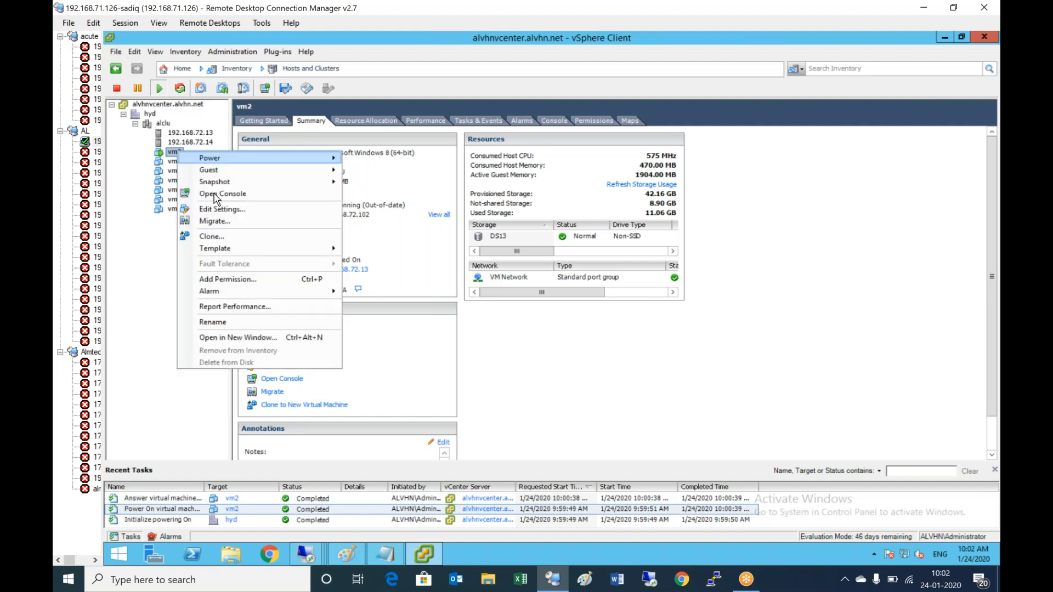
click(239, 195)
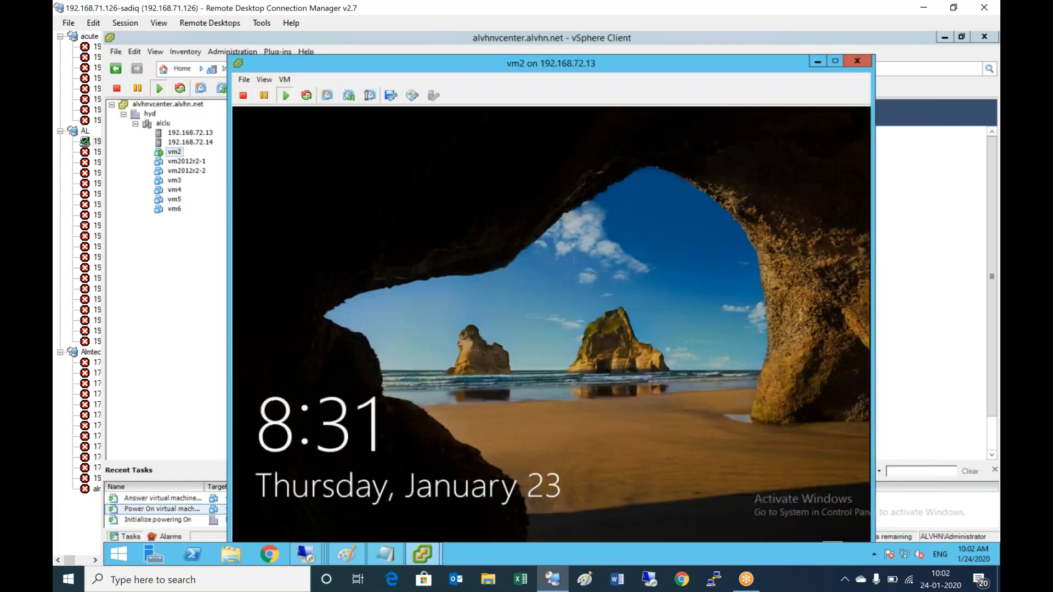
click(286, 80)
mouse_move(317, 105)
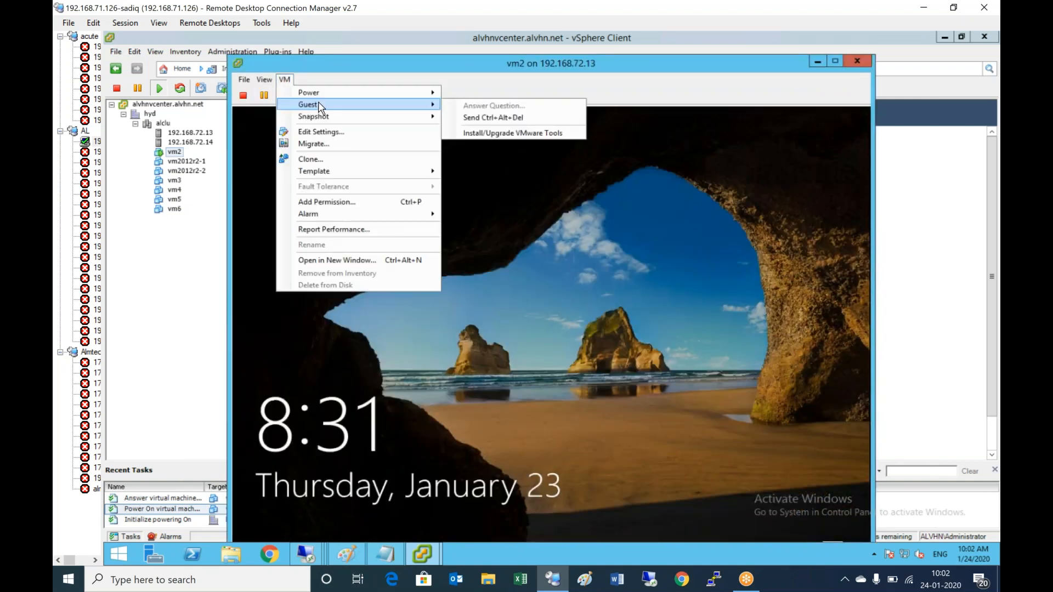
click(471, 118)
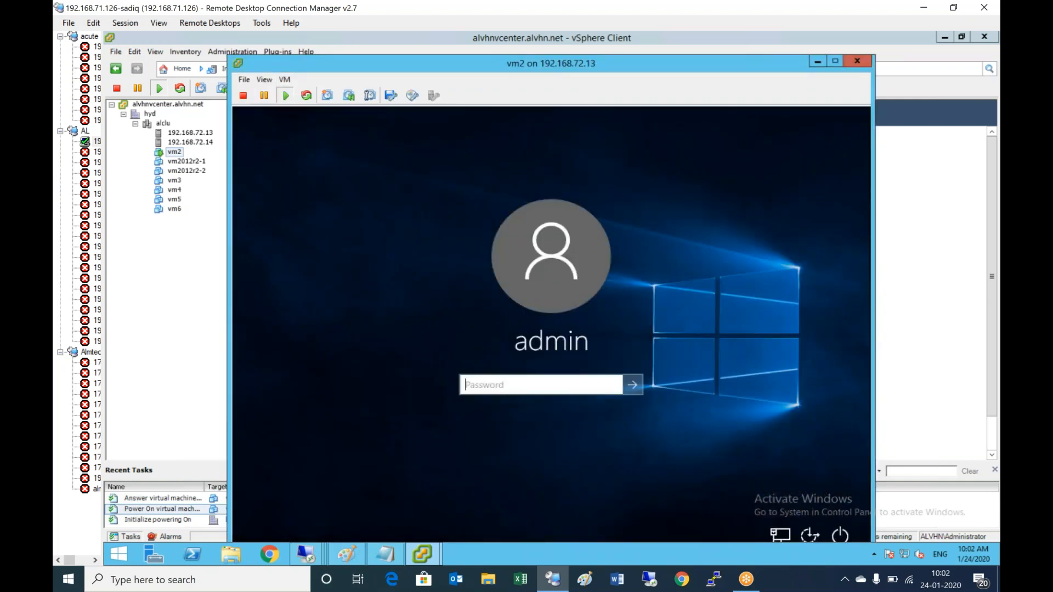
- Sign in to vm2's Windows guest with the account password and give the console input focus
key(Return)
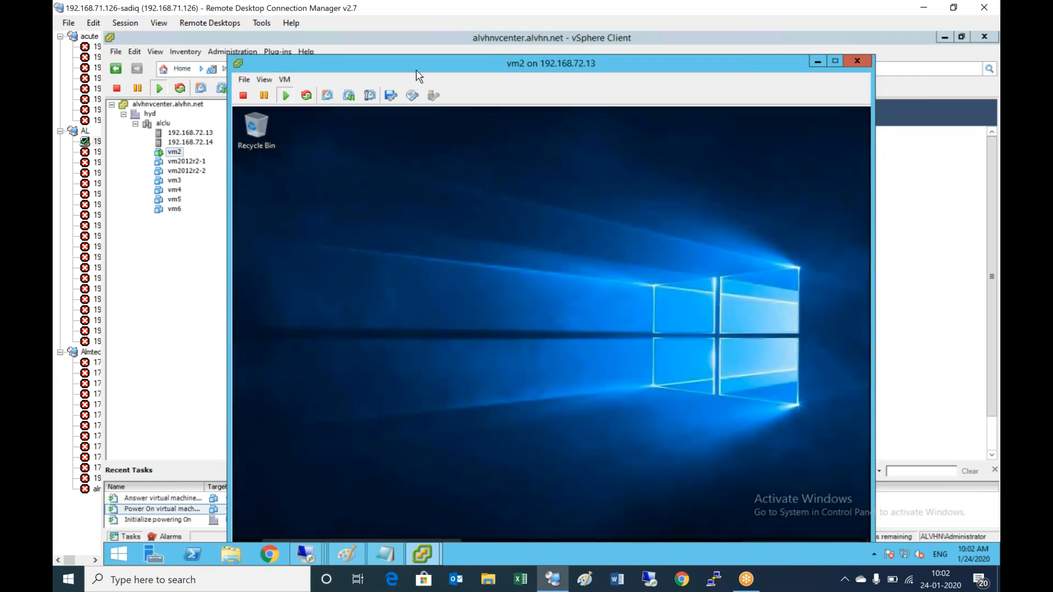
drag(404, 61, 395, 39)
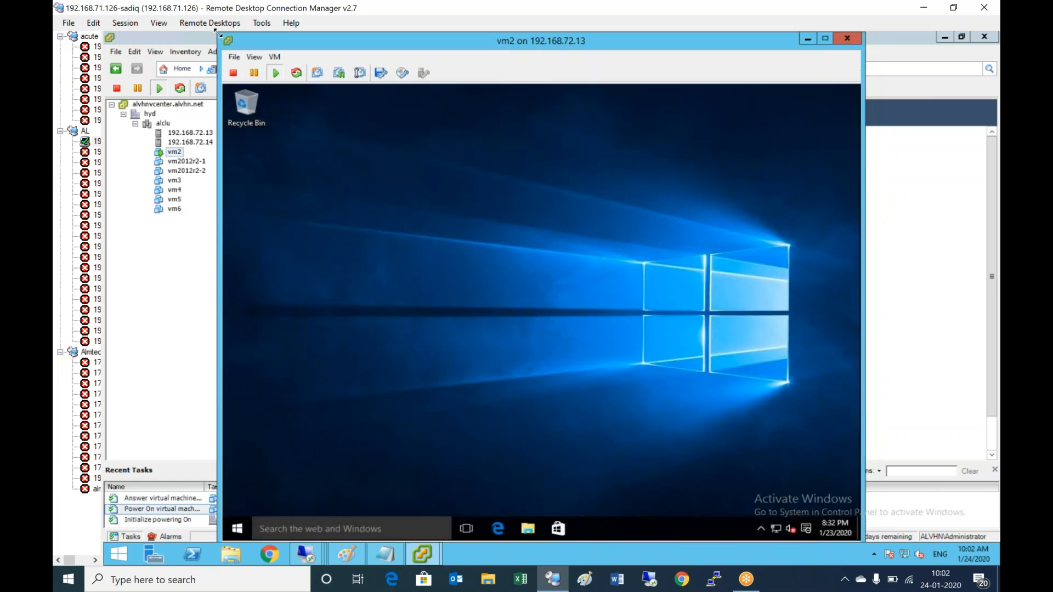
drag(218, 36, 305, 45)
click(531, 296)
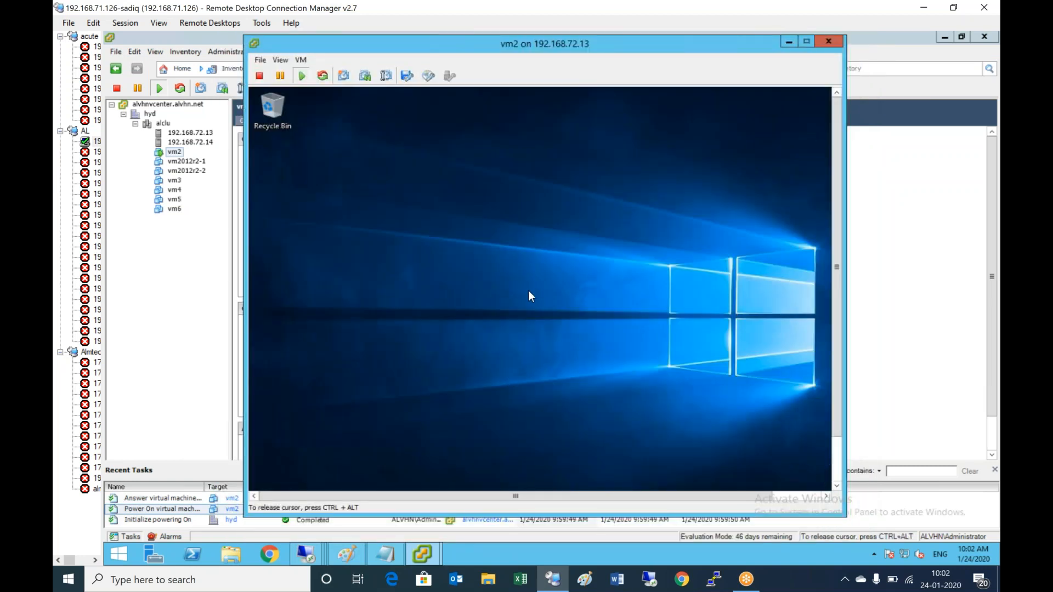
- Launch an Interactive Tools Upgrade for vm2 from VM > Guest > Install/Upgrade VMware Tools
key(ctrl+alt)
click(301, 60)
mouse_move(337, 87)
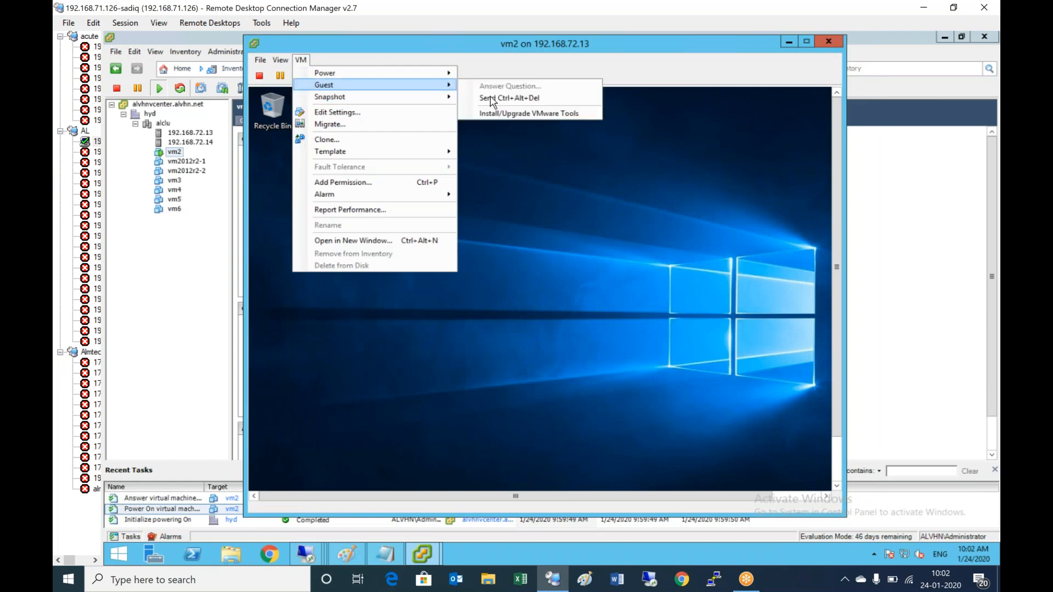
click(551, 114)
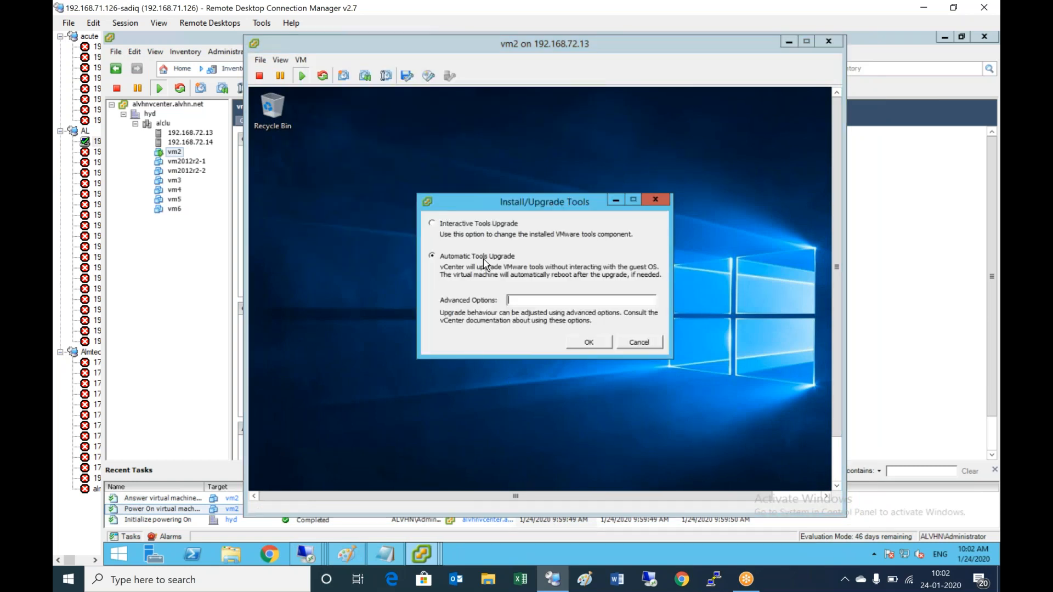
click(465, 226)
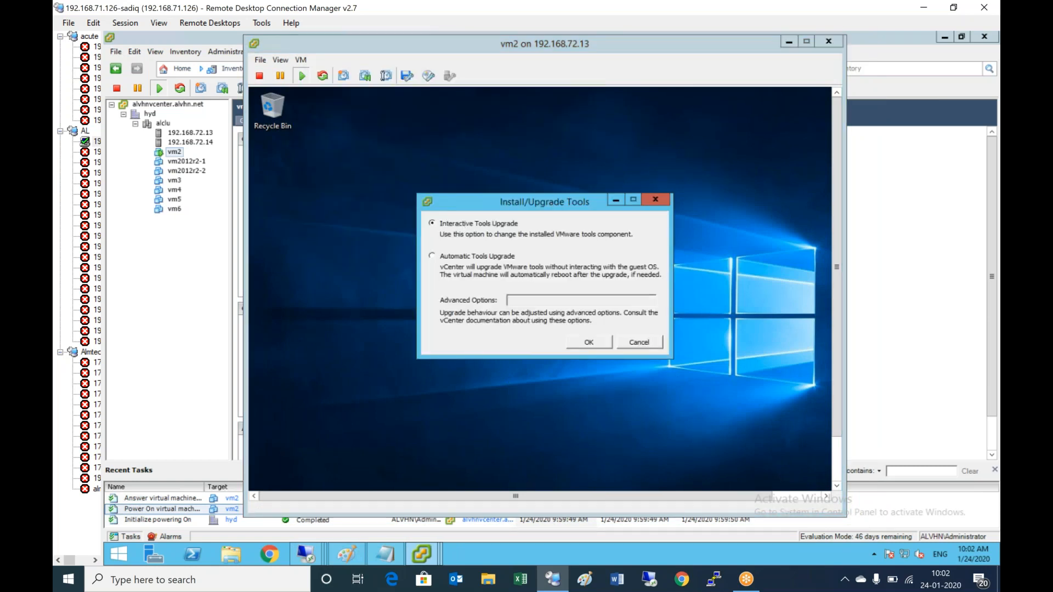
click(587, 343)
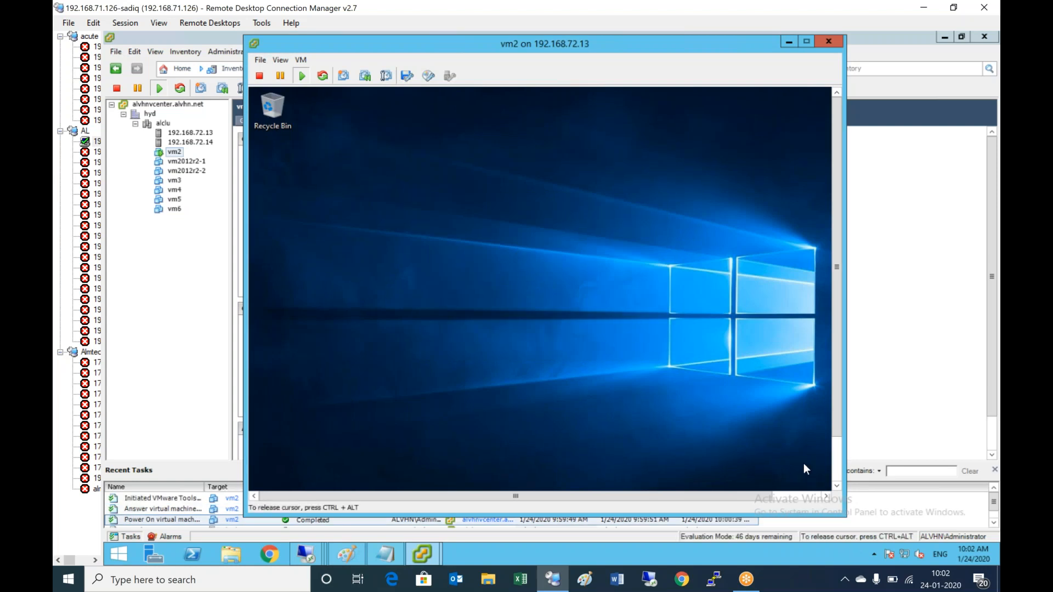
drag(875, 526, 880, 529)
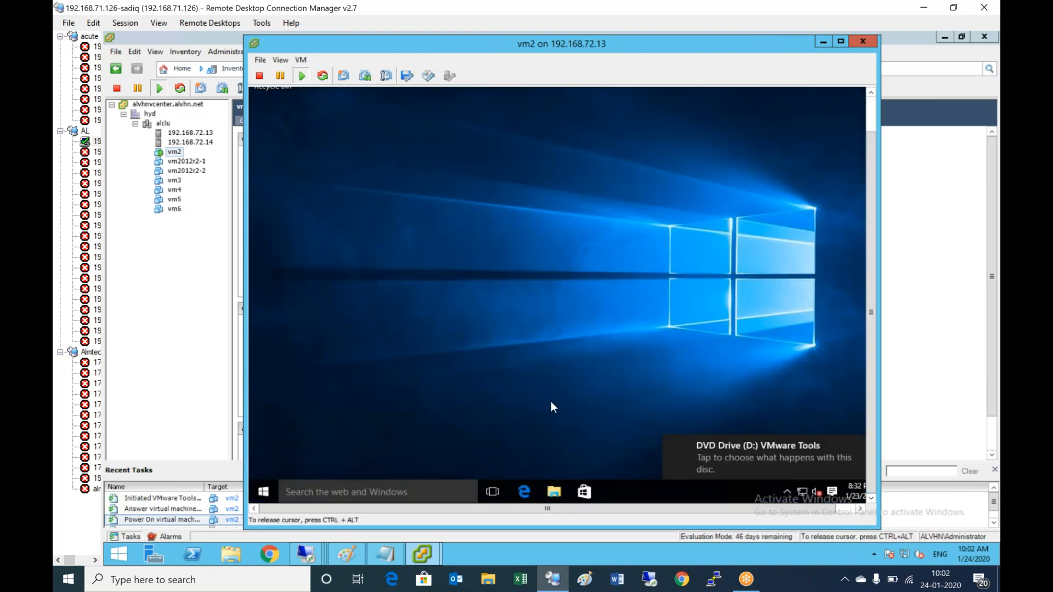
- Open the VMware Tools DVD Drive (D:) in the guest's File Explorer
click(740, 457)
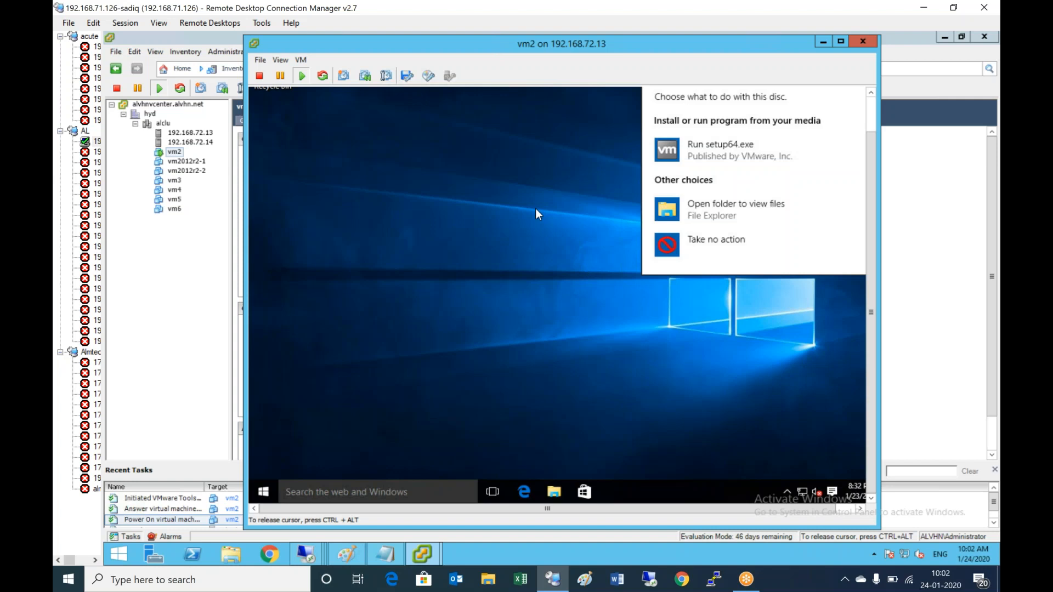
click(714, 152)
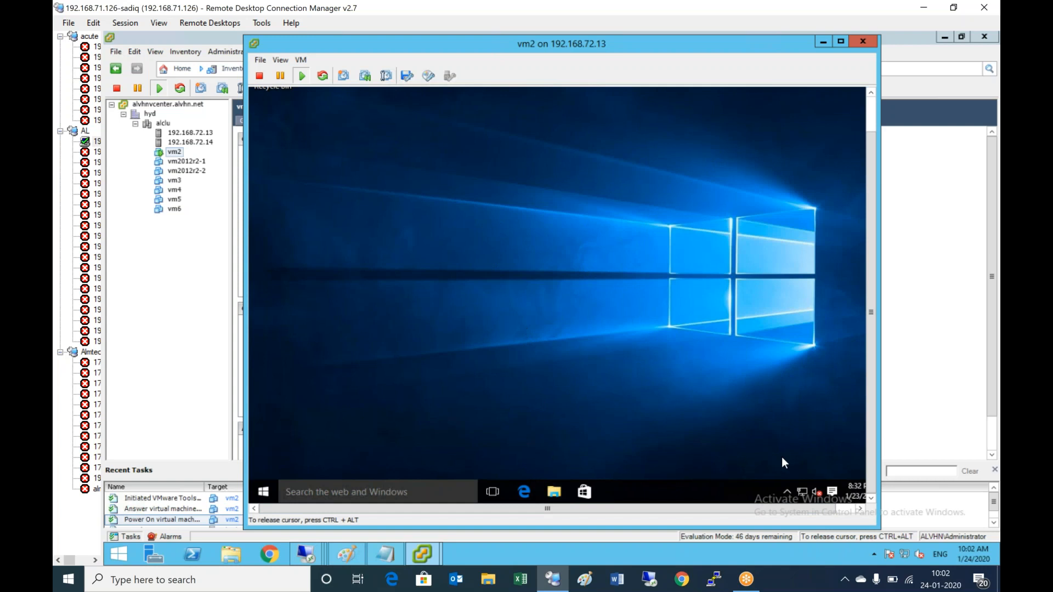
click(554, 492)
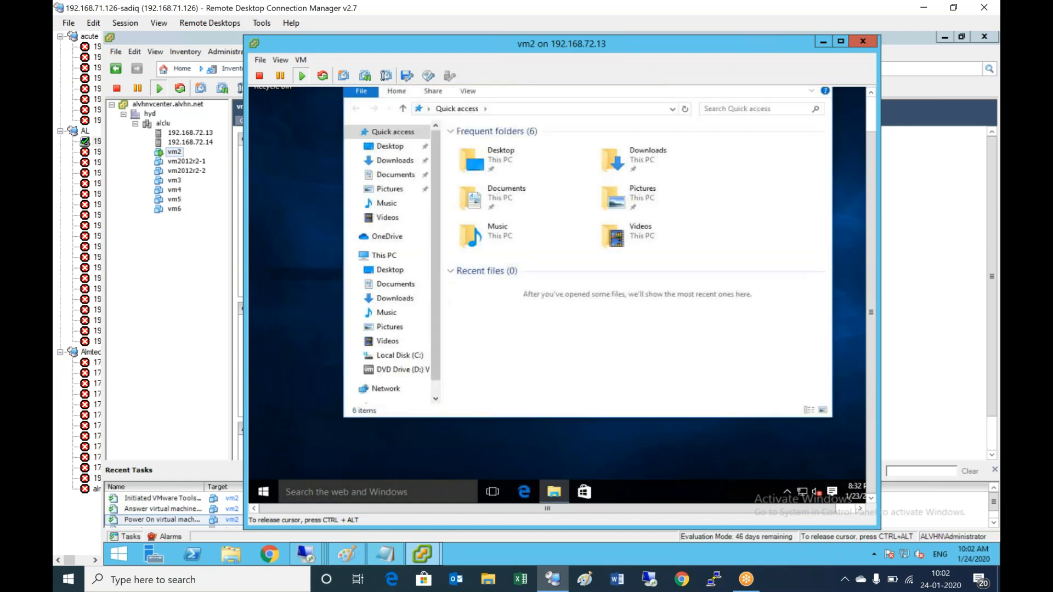
click(397, 369)
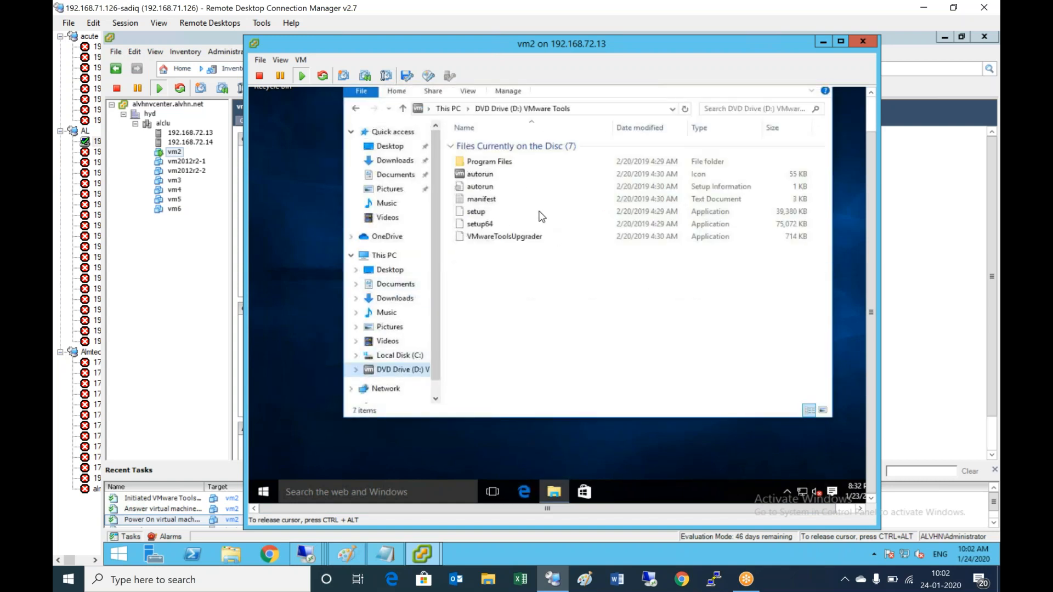
click(485, 178)
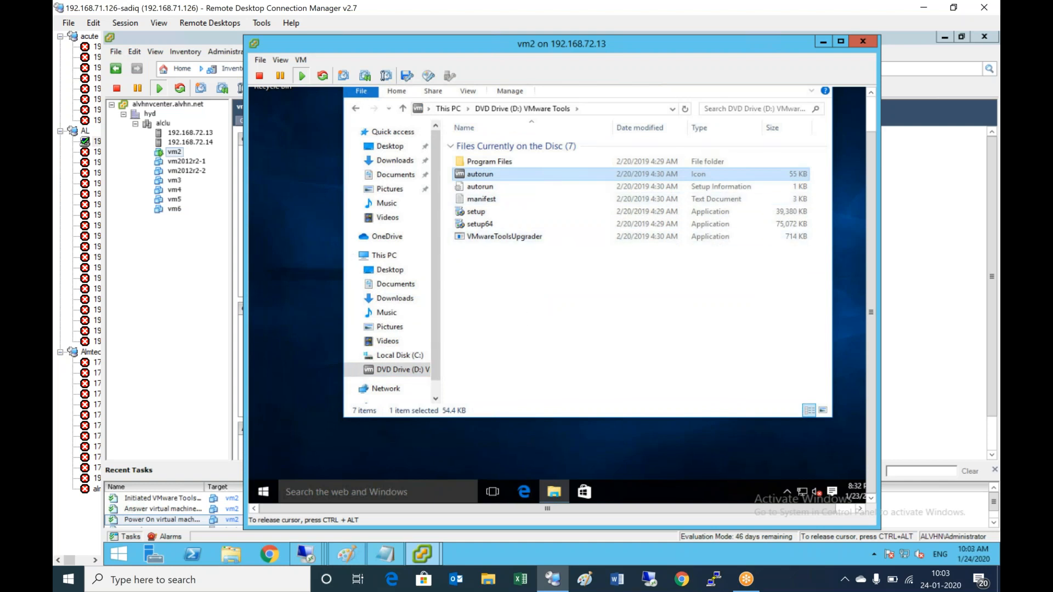
click(871, 115)
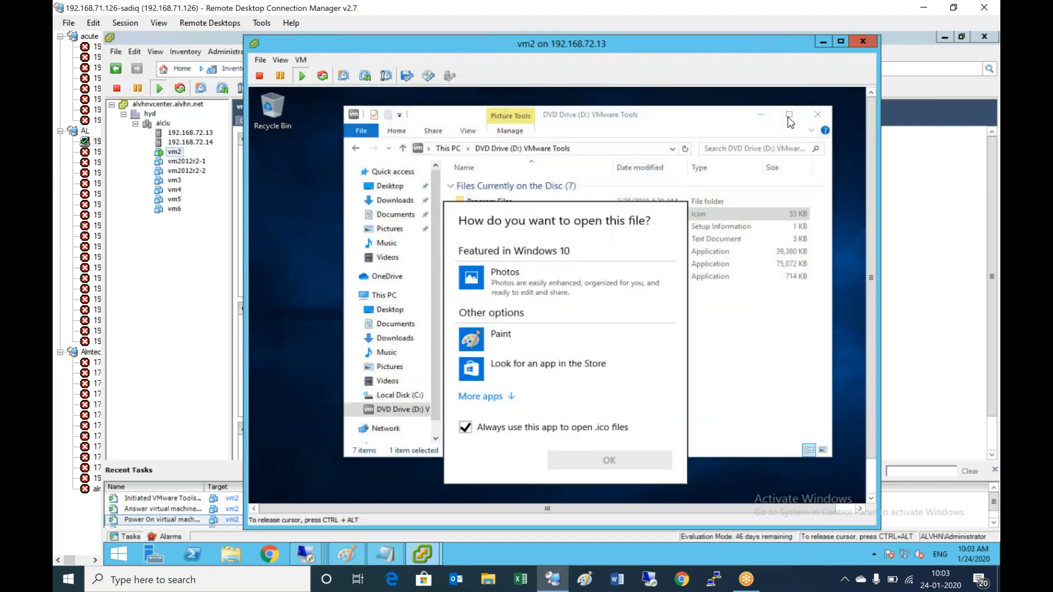
click(787, 114)
click(755, 118)
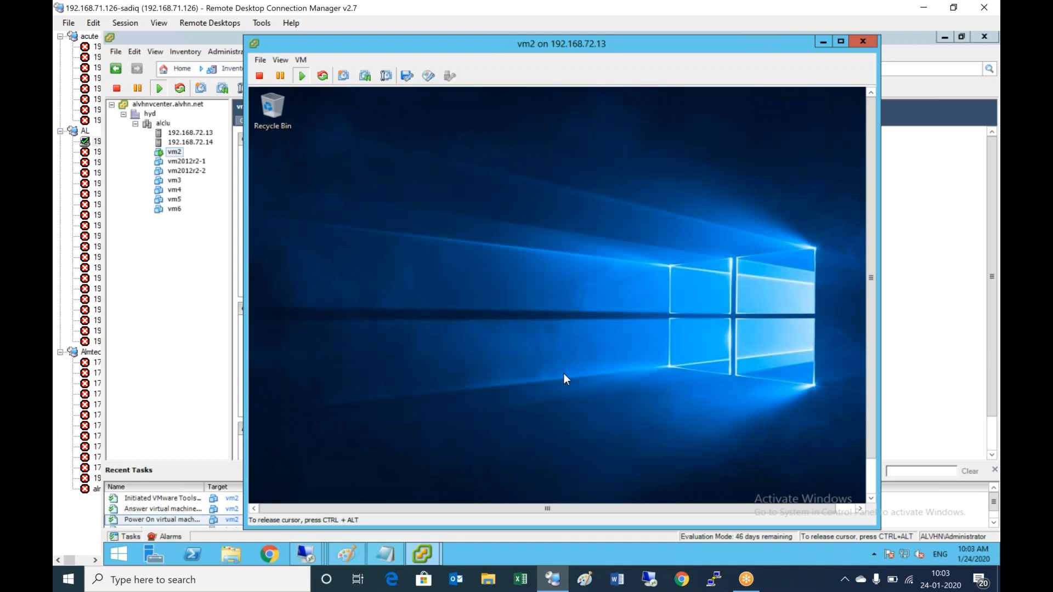
click(870, 469)
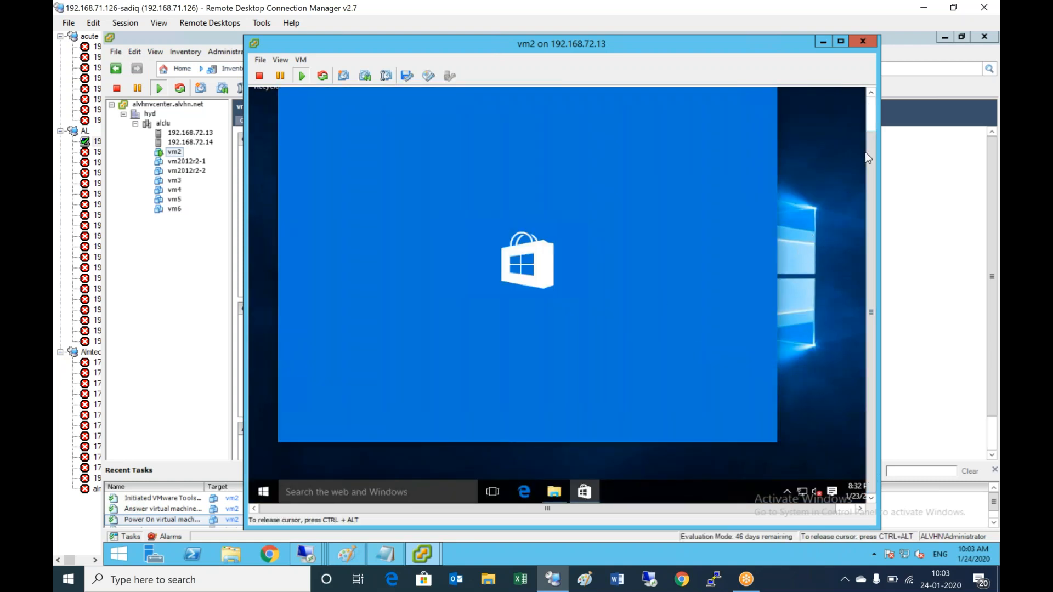
click(871, 114)
click(766, 117)
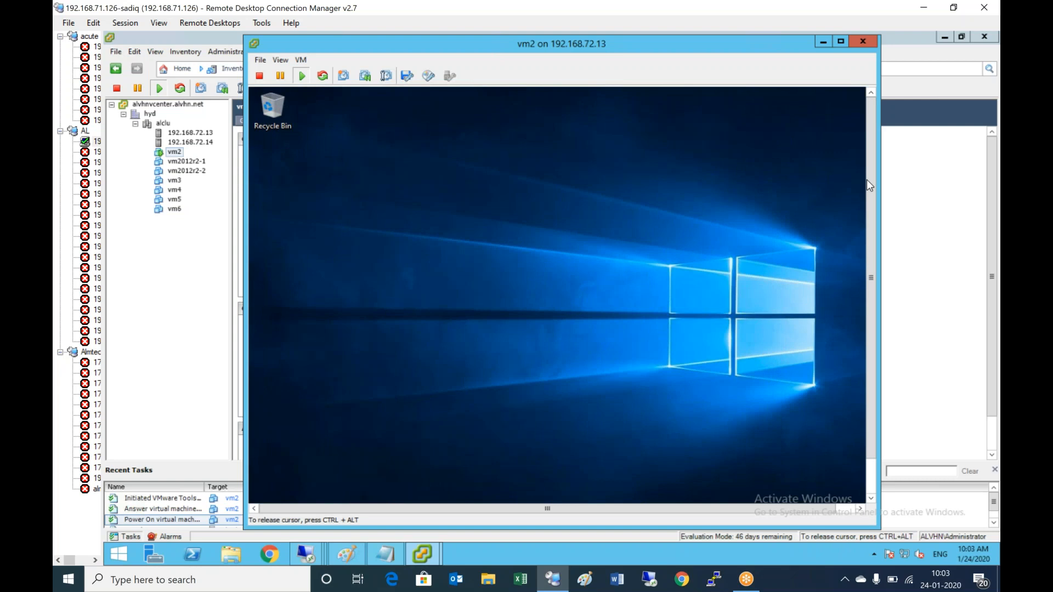
drag(870, 181, 871, 235)
click(560, 492)
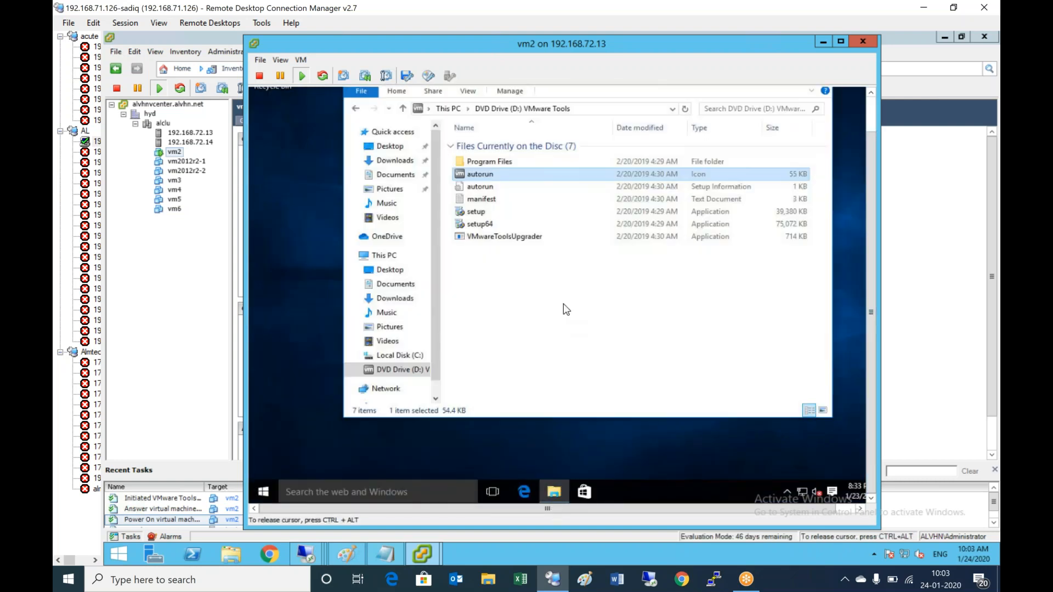
- Run setup64 from the disc, approve the UAC prompt, and close the Explorer window
double_click(487, 225)
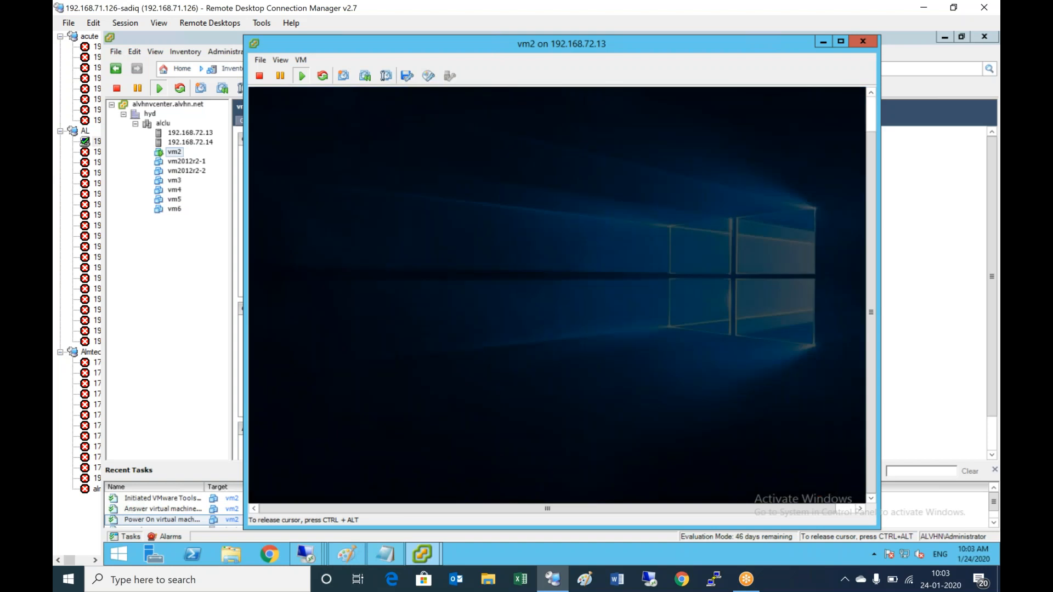
click(622, 293)
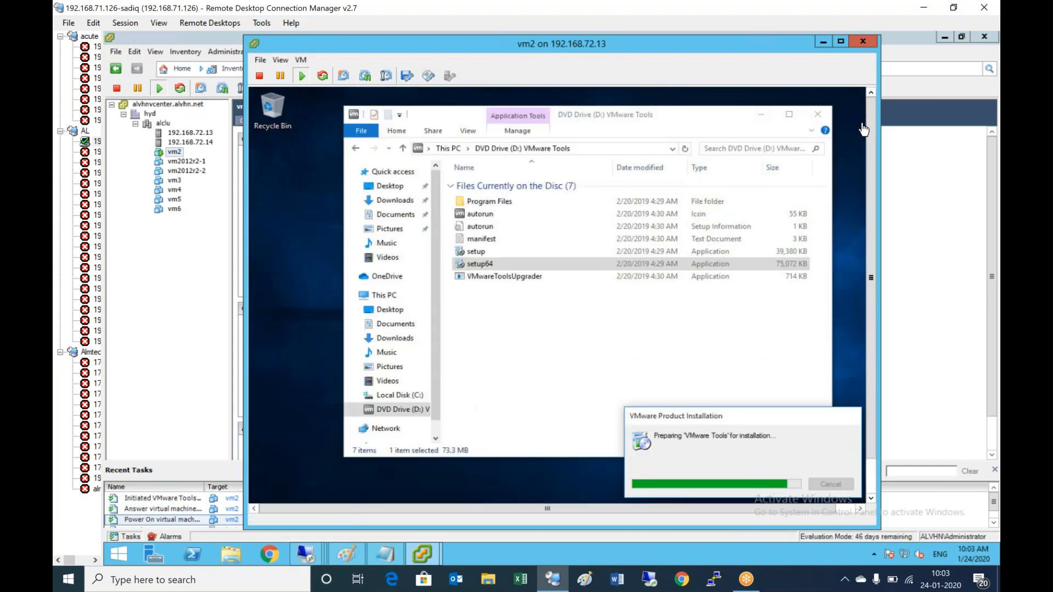
click(818, 114)
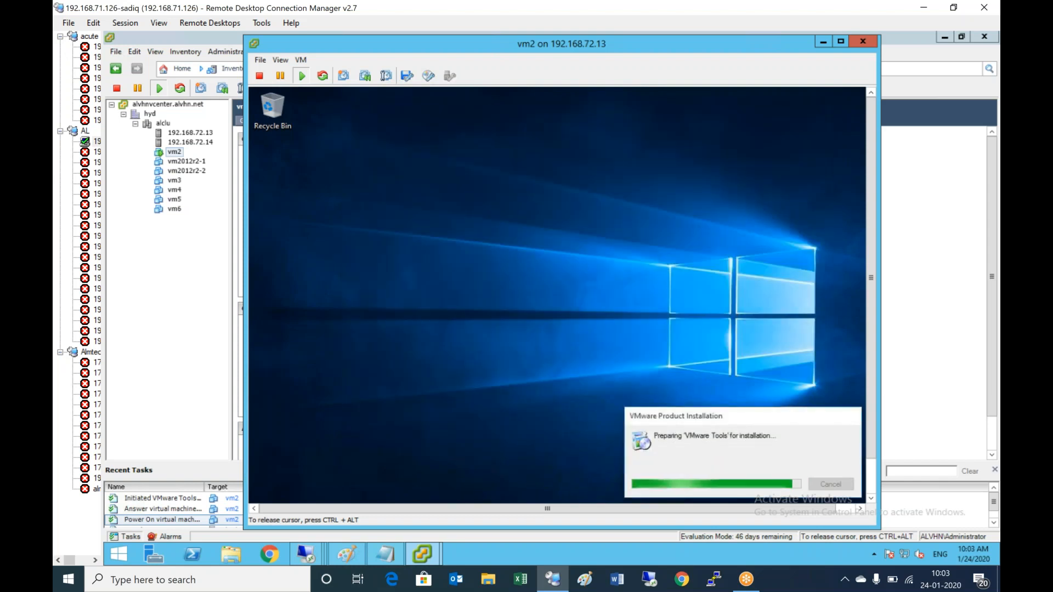
drag(870, 199, 828, 263)
click(829, 268)
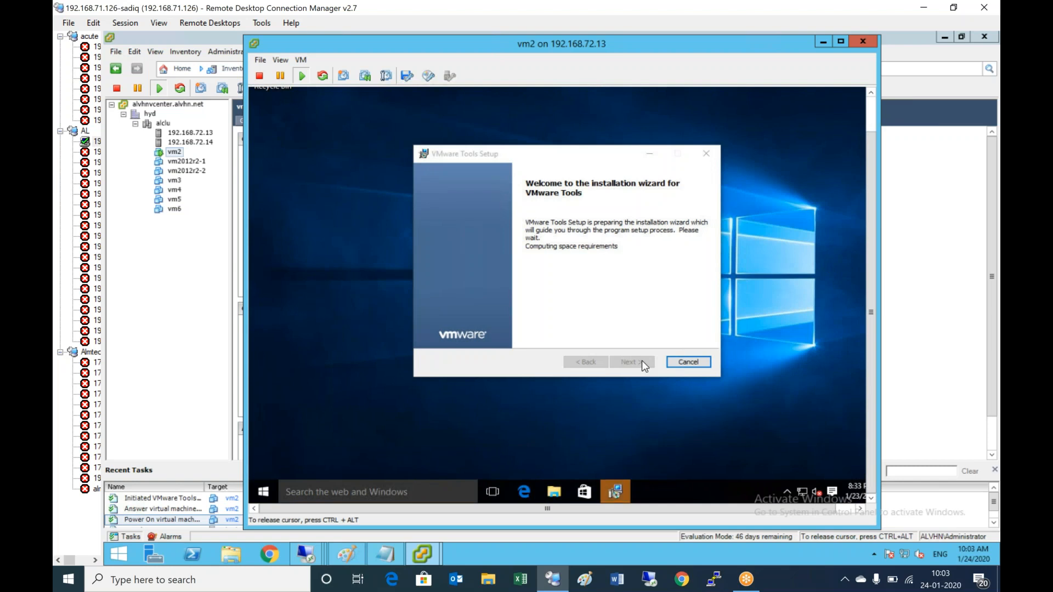
- Install VMware Tools with the Typical setup type and finish the wizard once copying completes
click(642, 363)
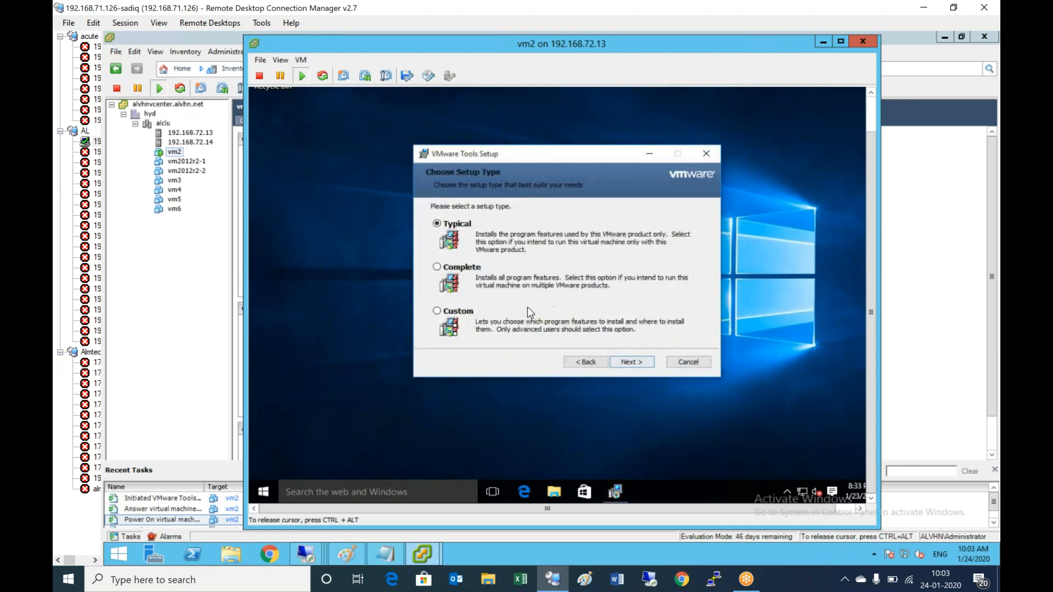
click(637, 364)
click(642, 366)
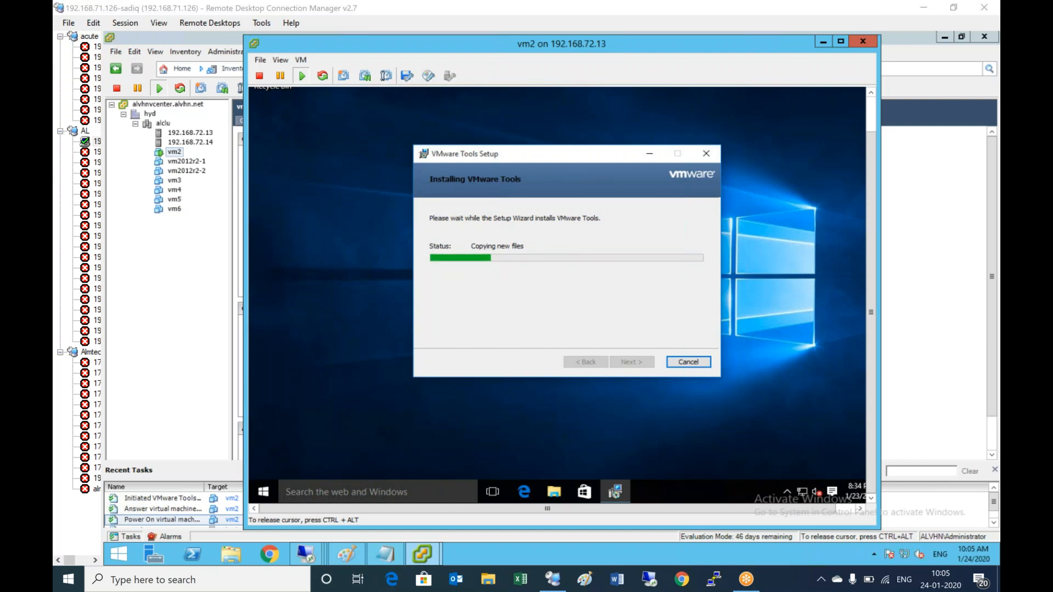
key(ctrl+alt)
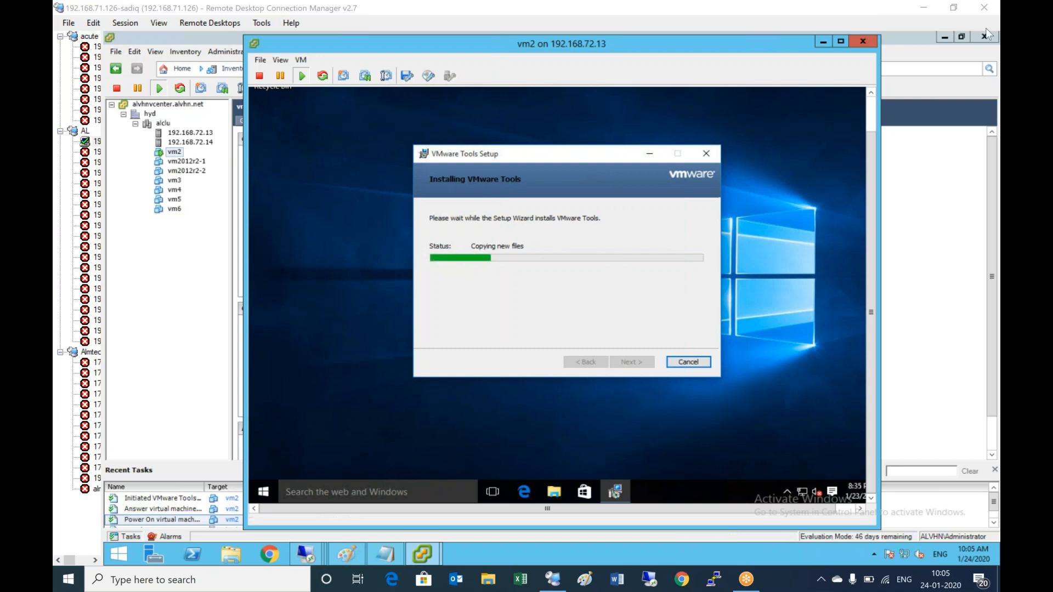
click(779, 192)
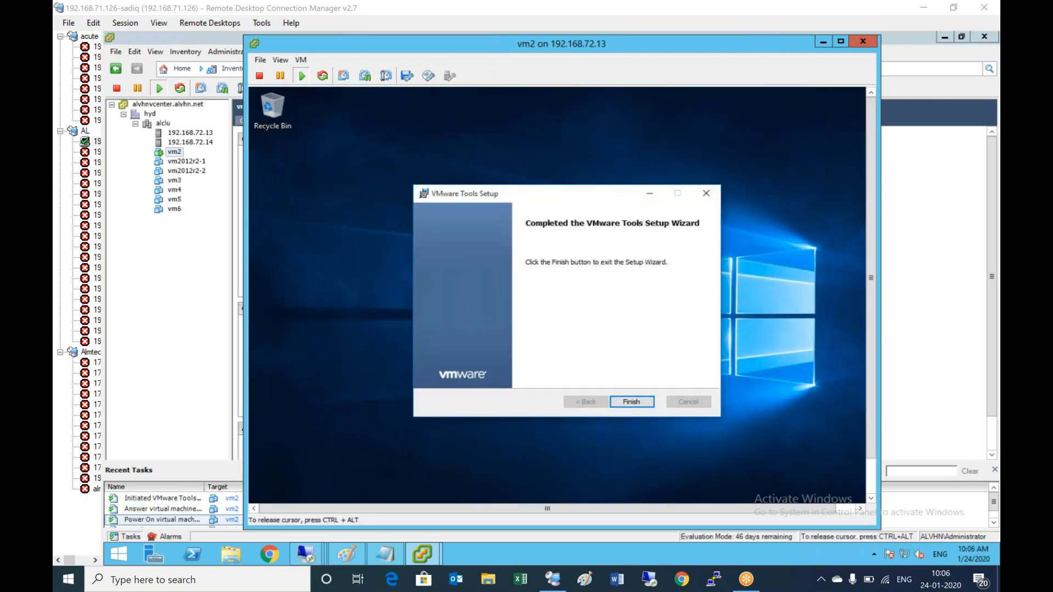
click(627, 401)
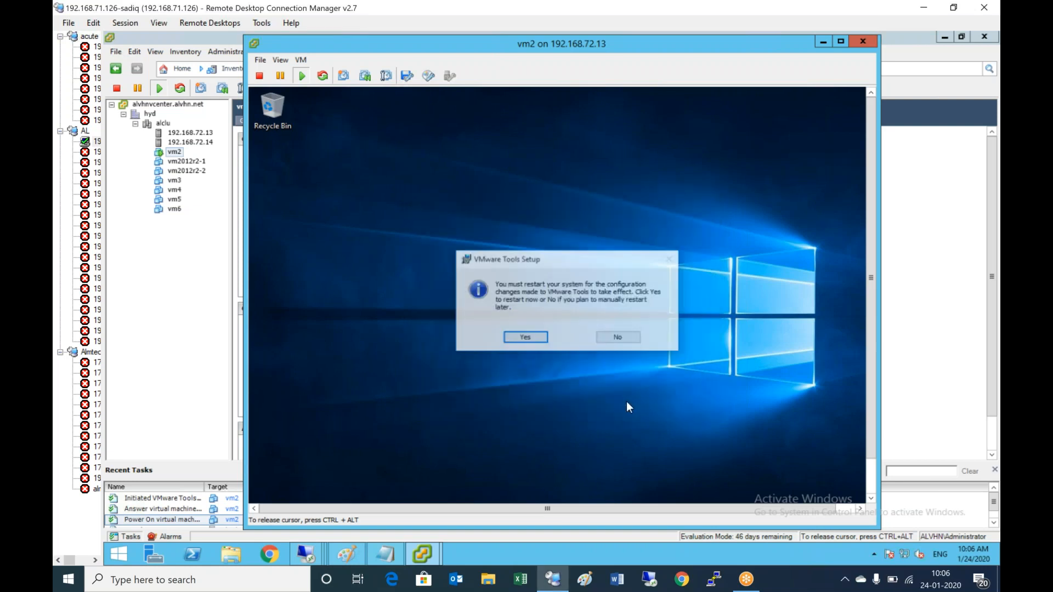
- Accept the VMware Tools prompt to restart vm2's guest now
click(518, 342)
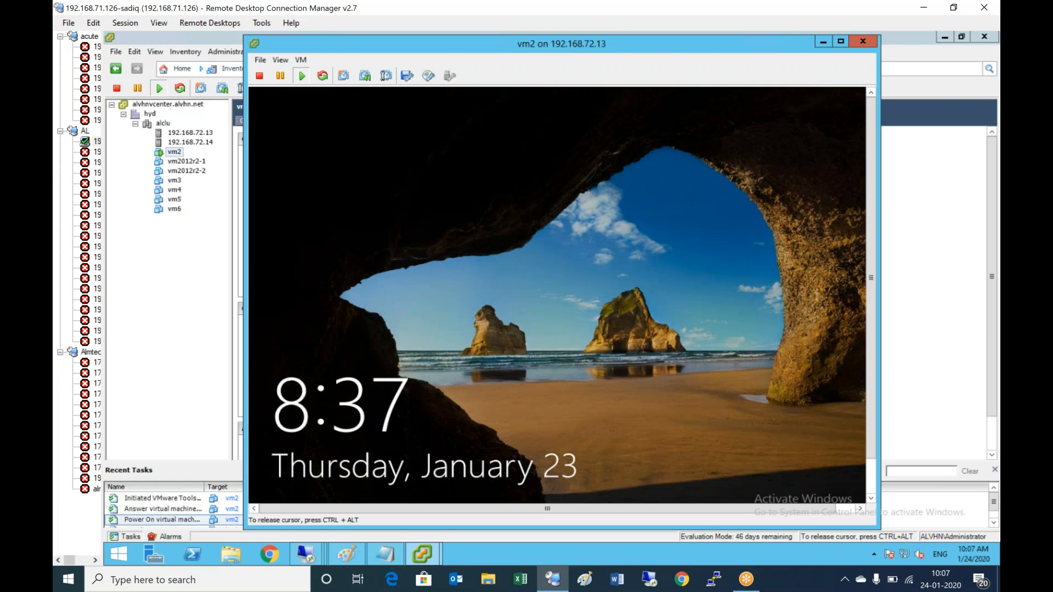
- Send Ctrl+Alt+Del to vm2 and sign in with the administrator password
click(300, 60)
mouse_move(384, 84)
click(552, 102)
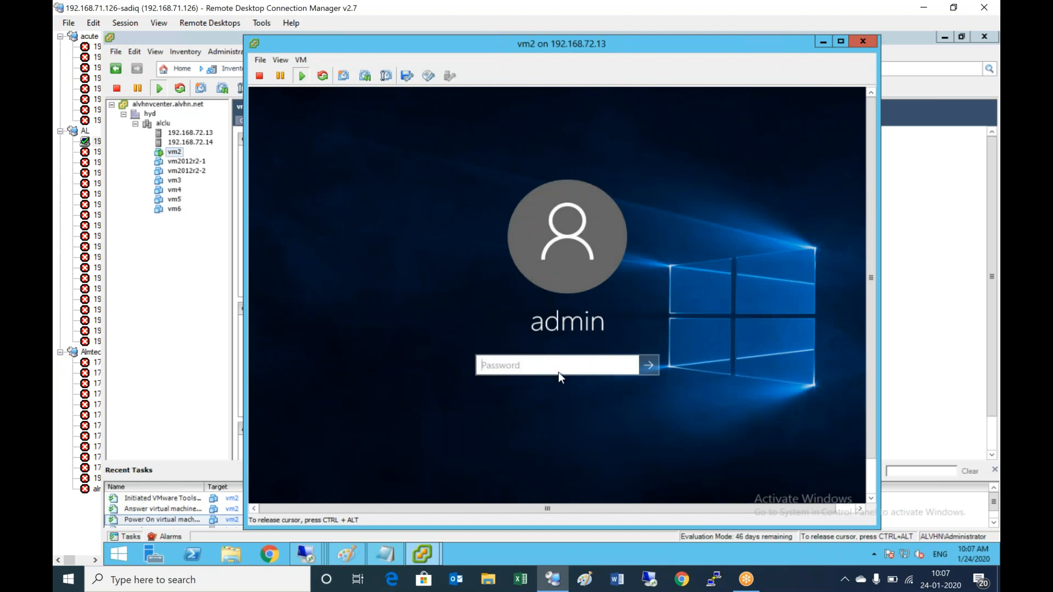
text(••••••••••••)
key(Return)
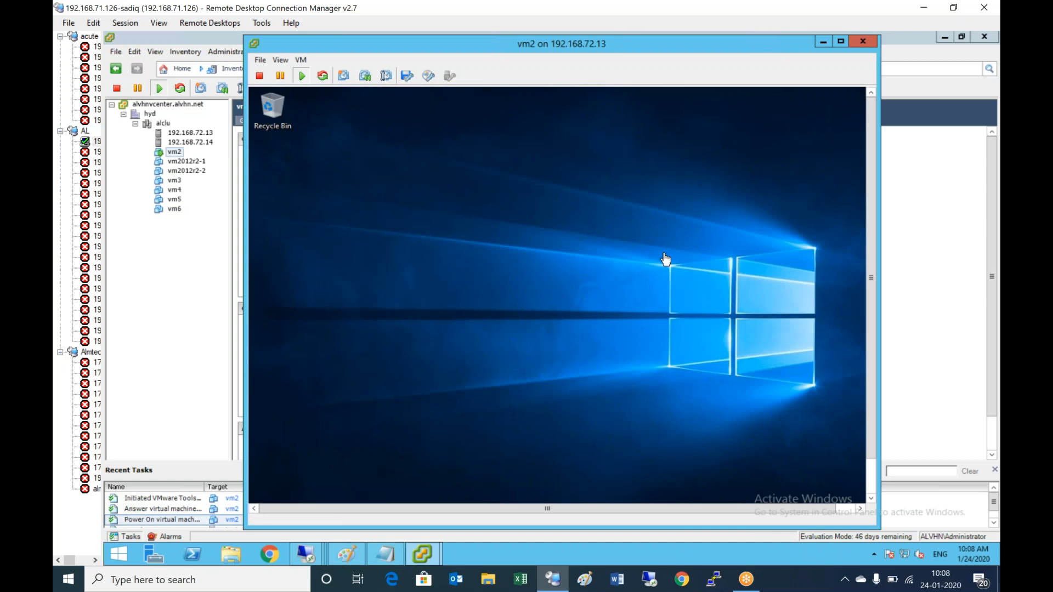
drag(875, 113, 885, 301)
click(428, 359)
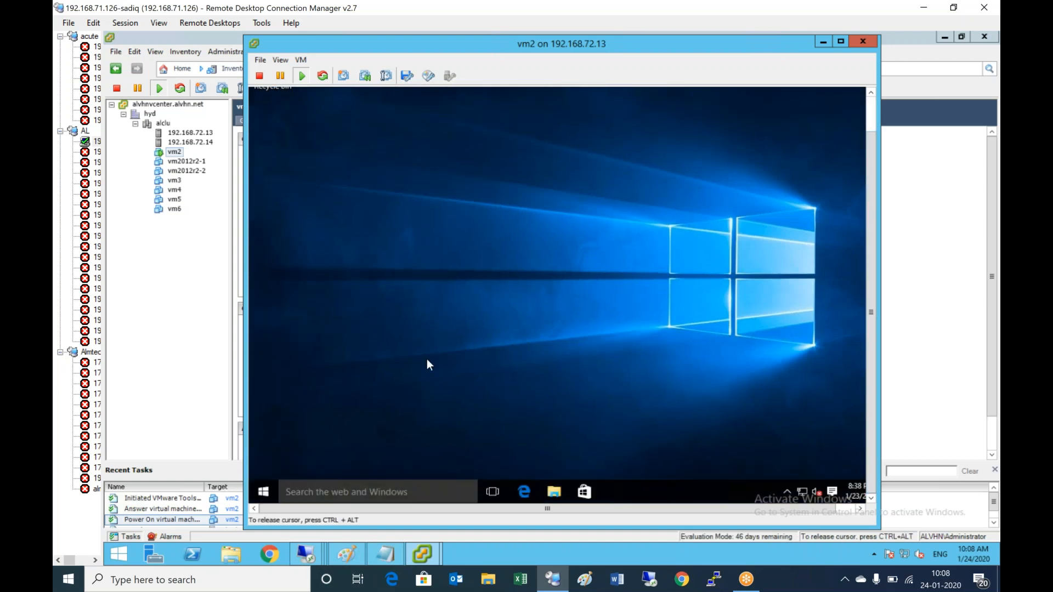
- Verify the Balanced plan's display-off and sleep settings are Never, leaving them unchanged
right_click(263, 492)
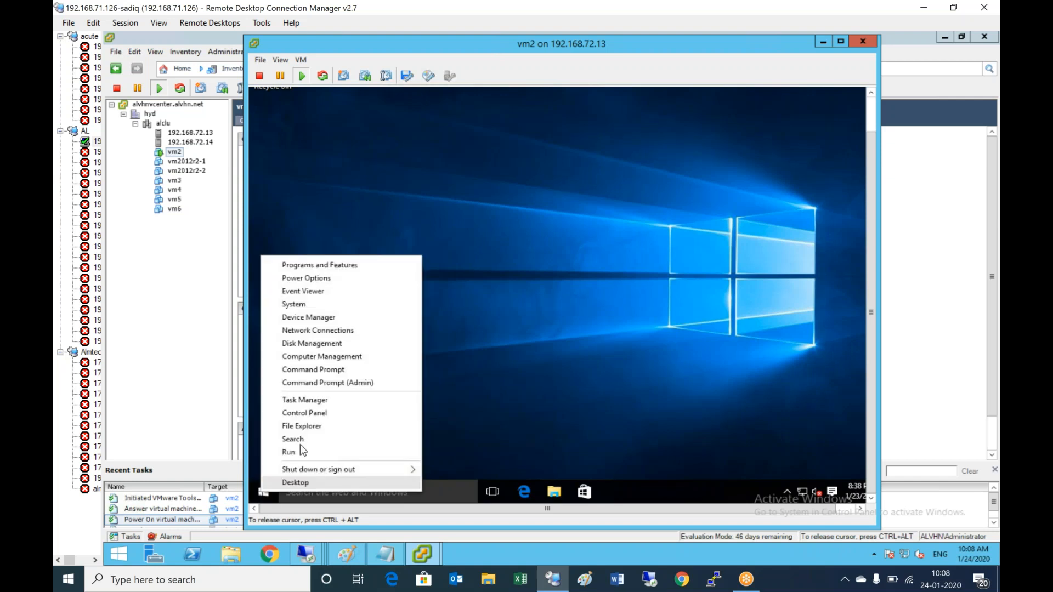
click(490, 297)
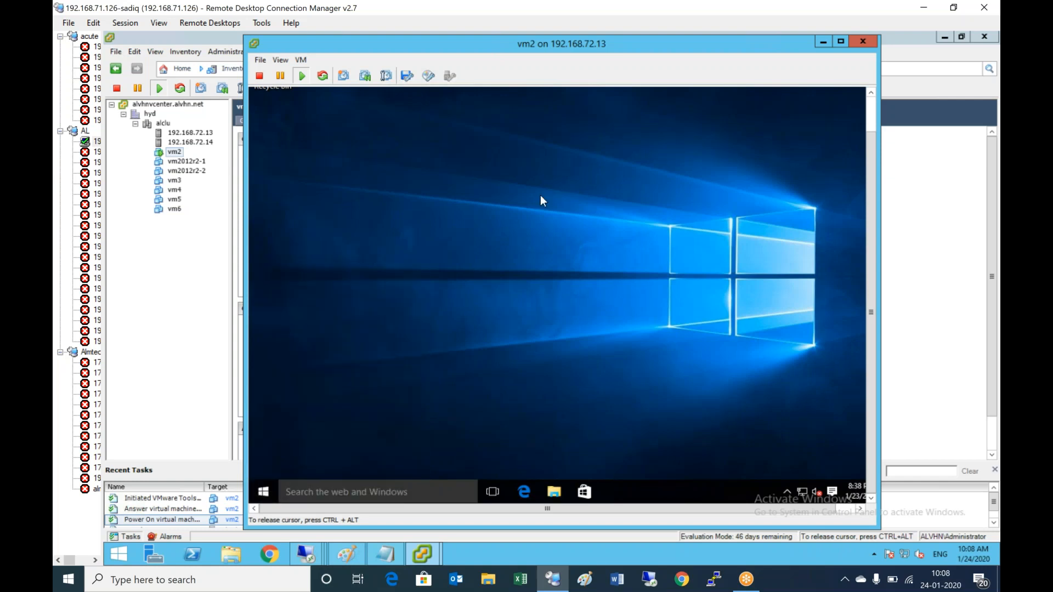
click(524, 383)
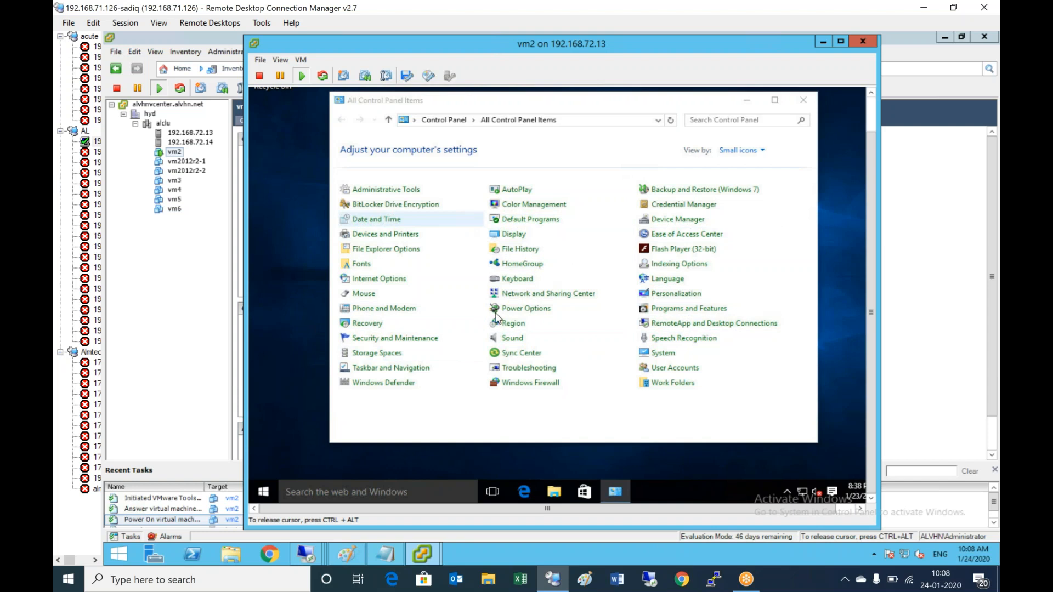
click(516, 310)
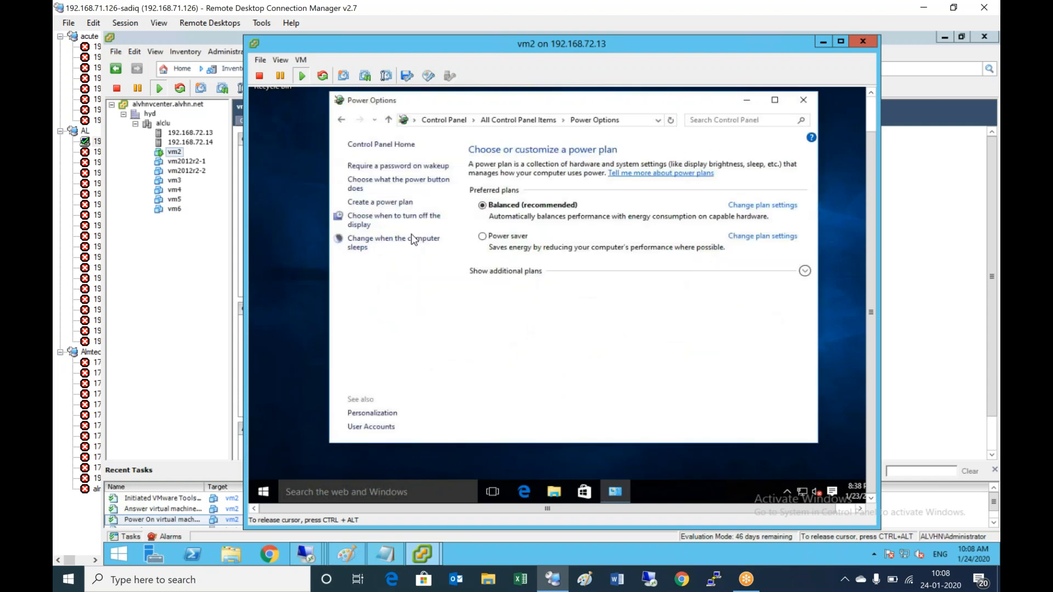
click(779, 207)
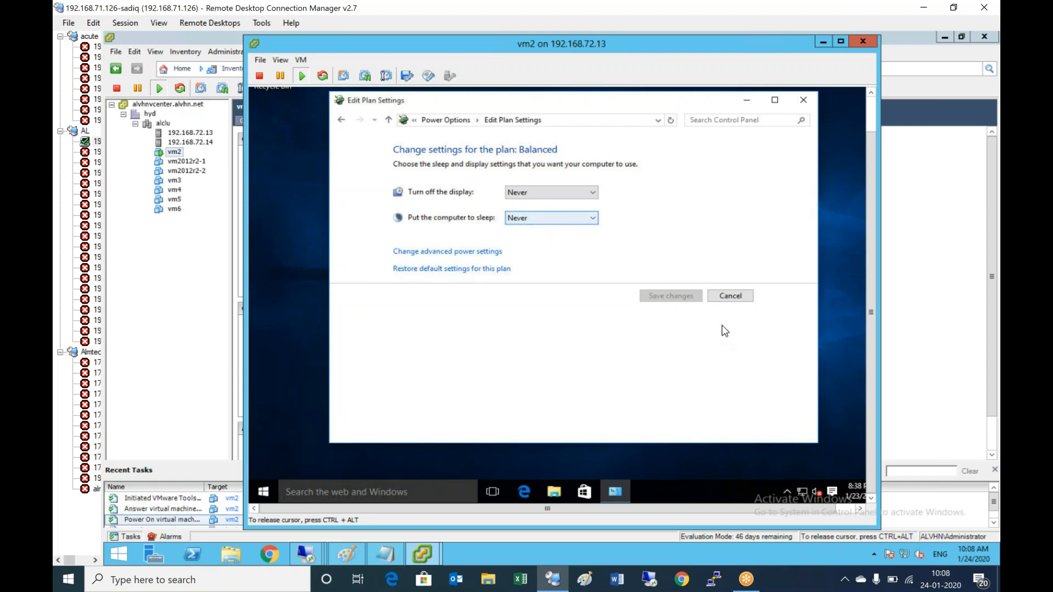
click(737, 299)
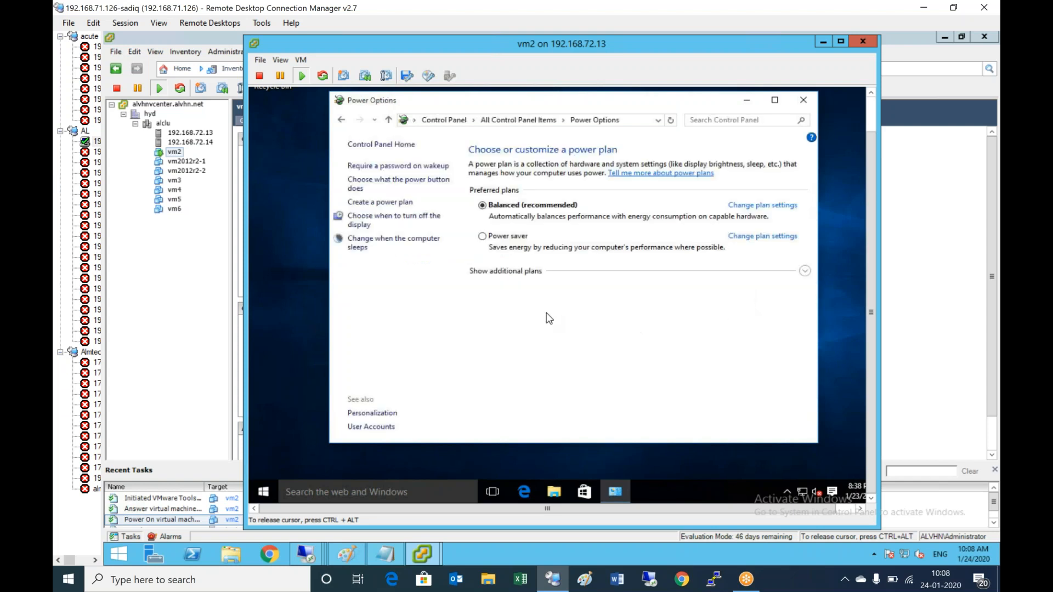
- Check Windows Firewall is off for private and public networks, then close Control Panel
click(446, 121)
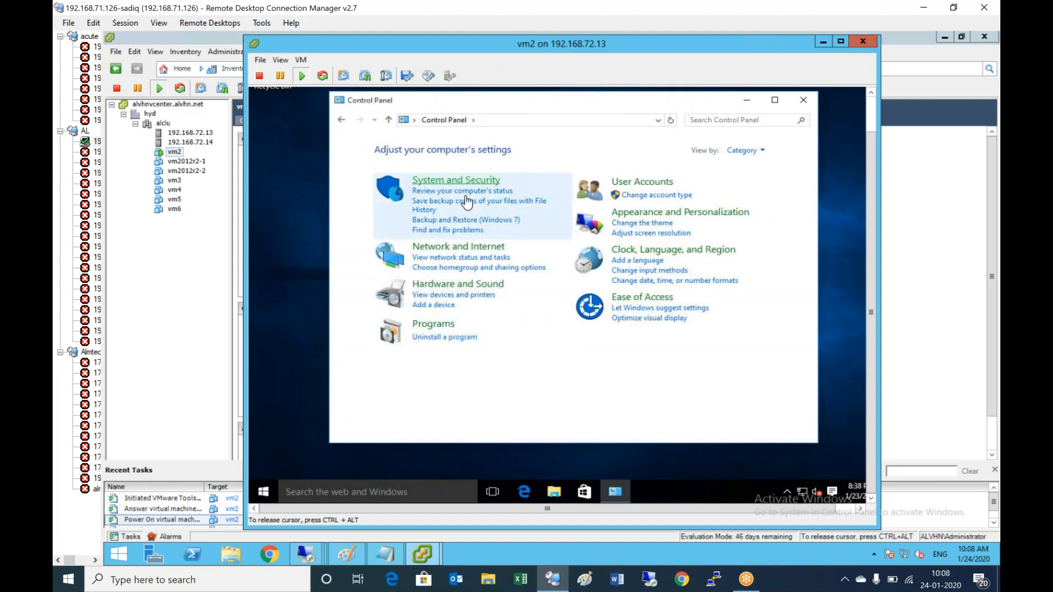
click(456, 181)
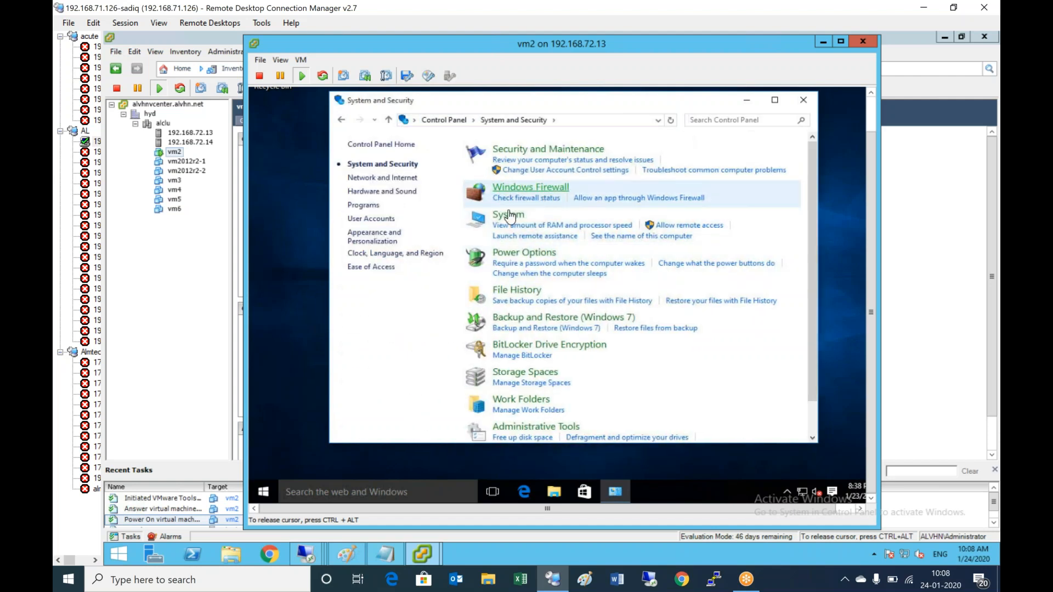
click(530, 187)
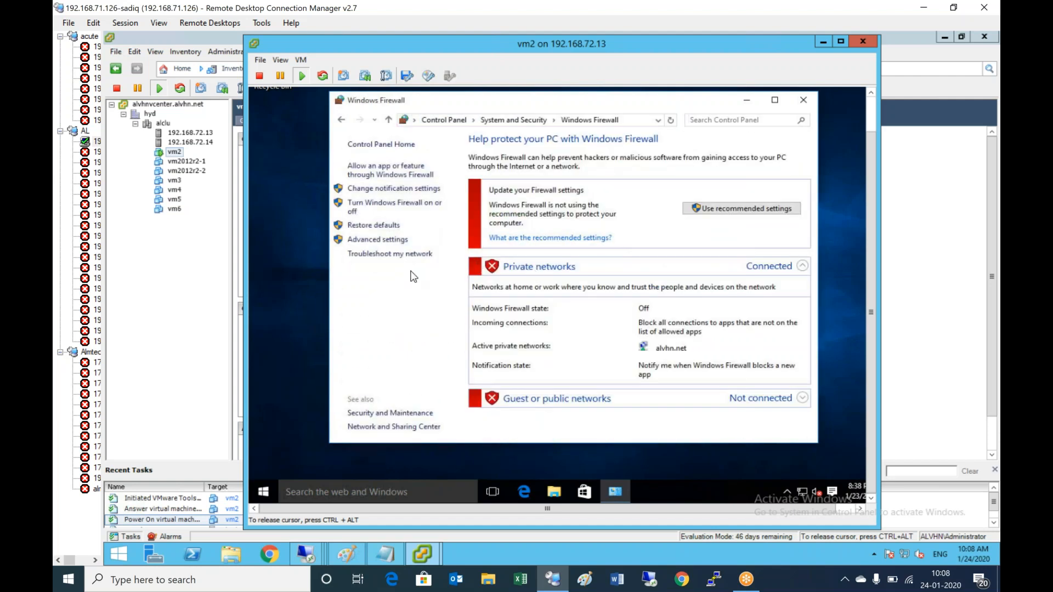
click(443, 216)
click(730, 431)
click(804, 101)
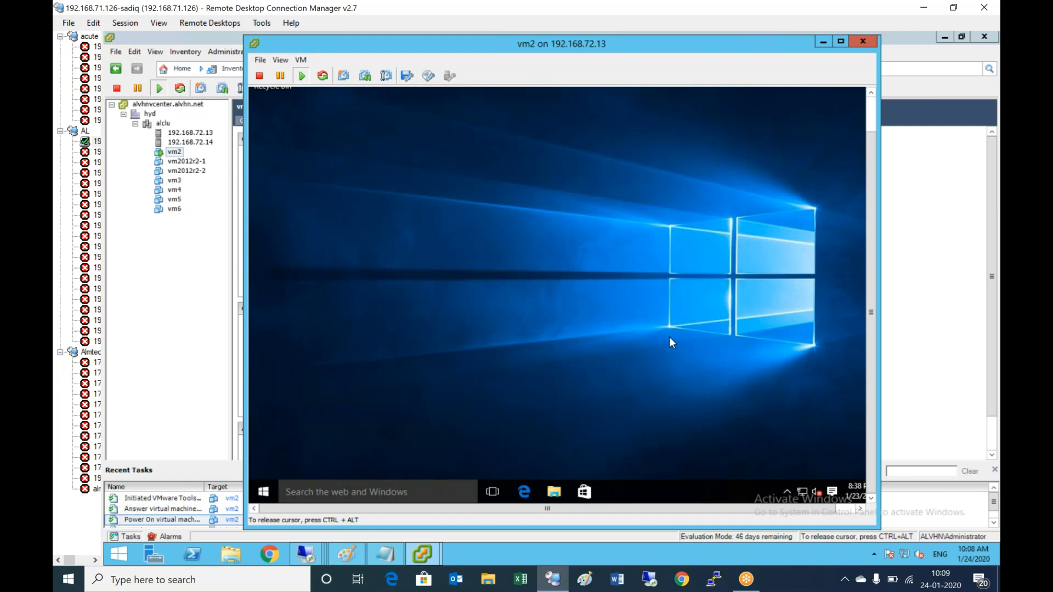
- Run mmc from the guest's Run dialog and approve the UAC prompt
click(870, 114)
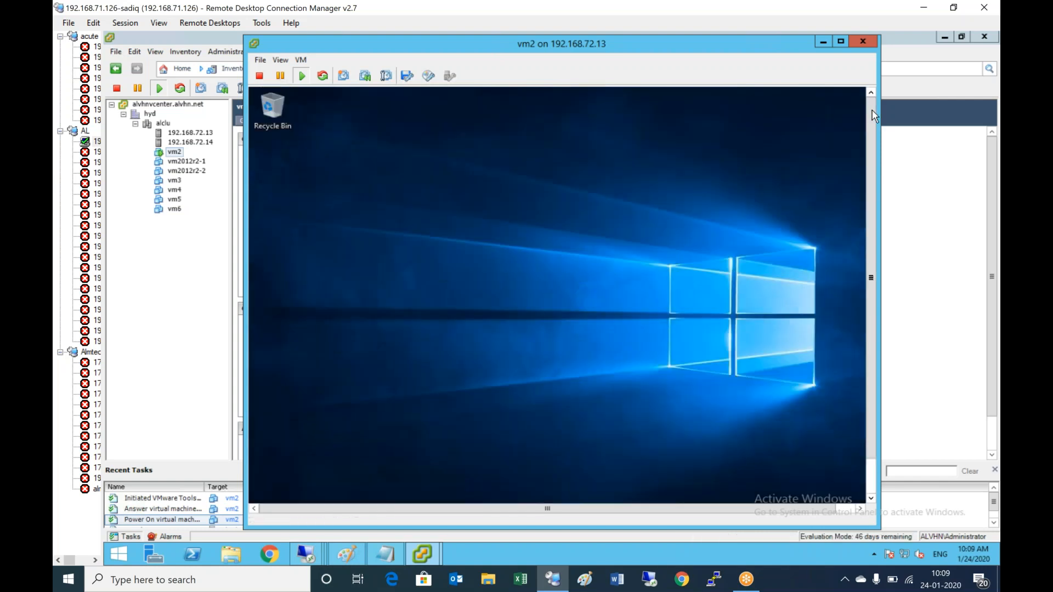
drag(871, 115, 871, 156)
click(509, 364)
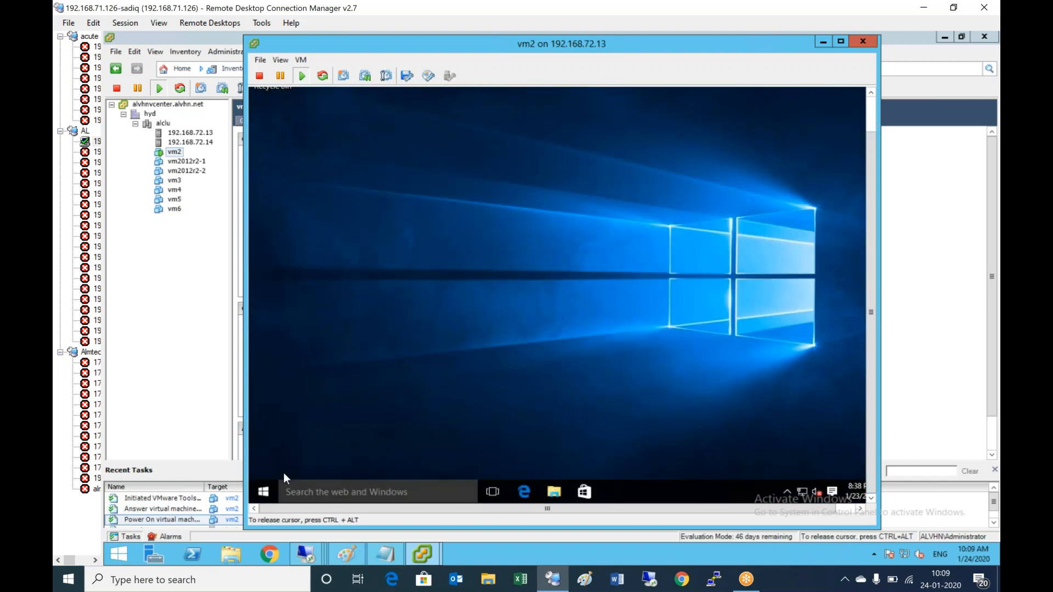
key(super+x)
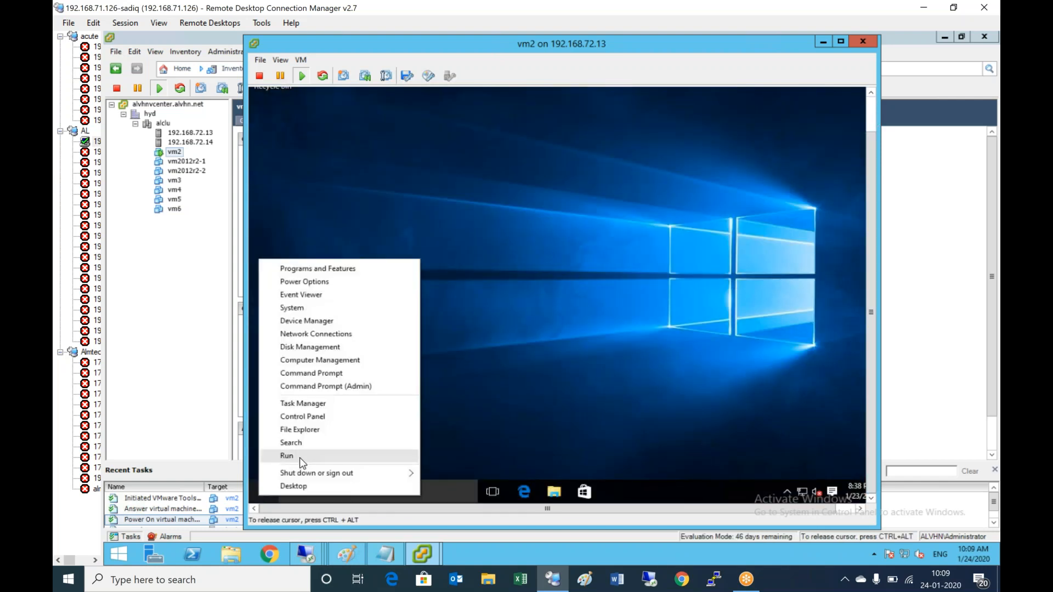
click(337, 461)
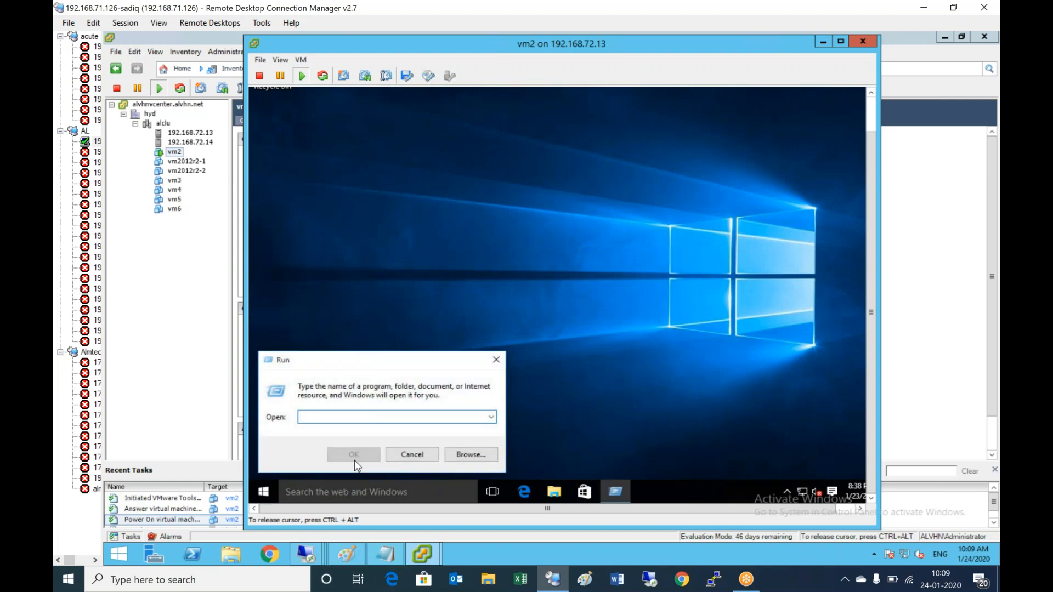
text(mmc)
key(Return)
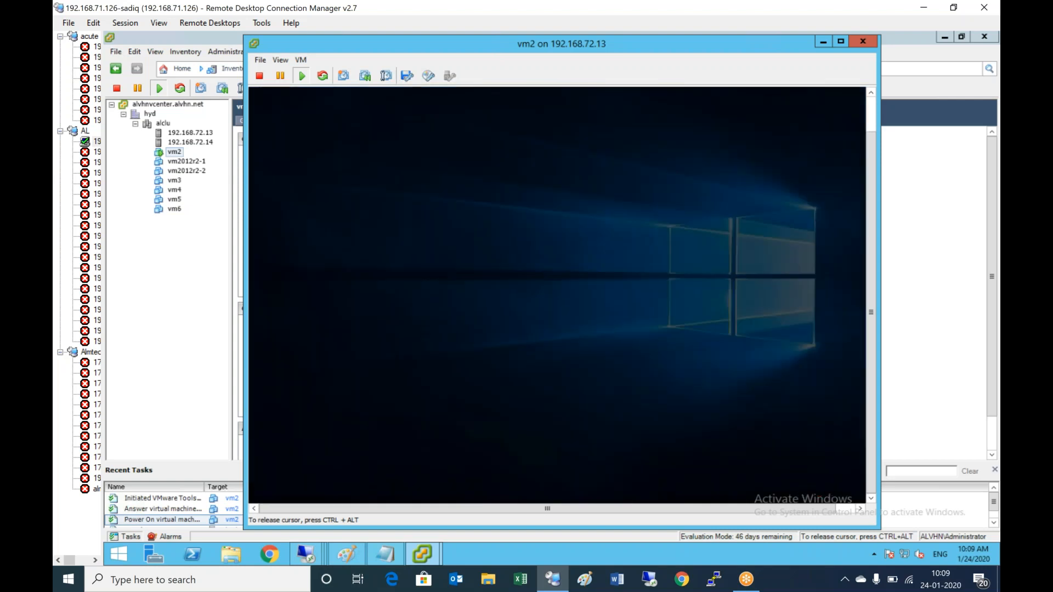
click(630, 293)
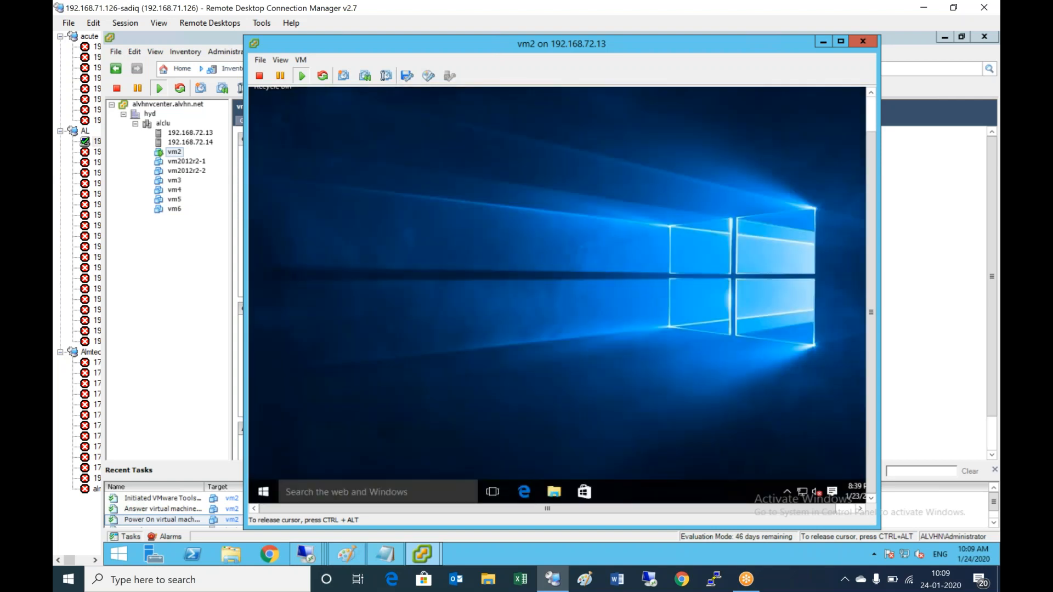
- Add the Group Policy Object snap-in for Local Computer and select Local Computer Policy
click(307, 103)
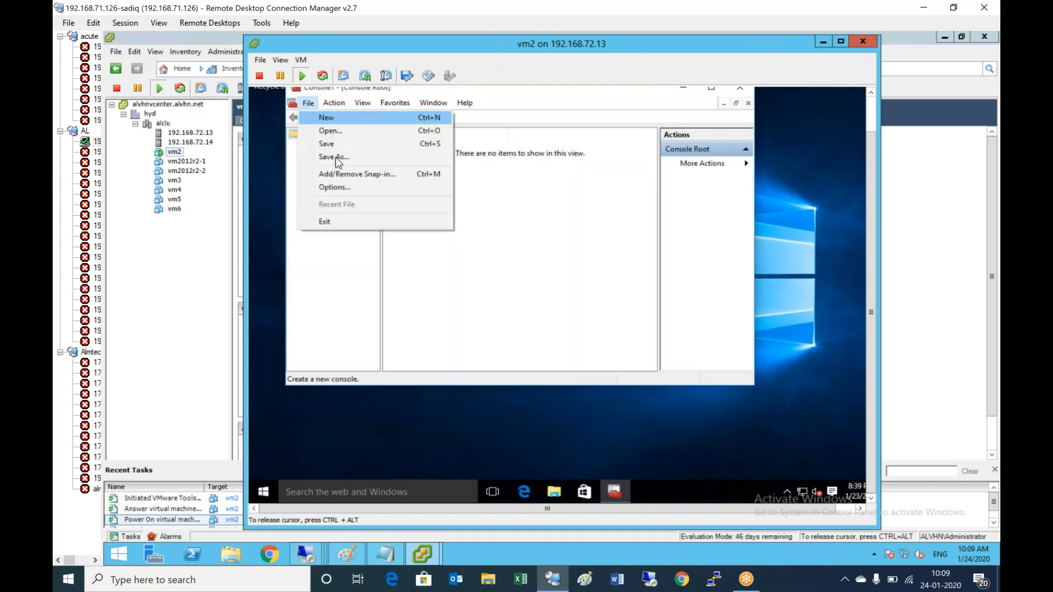
click(354, 174)
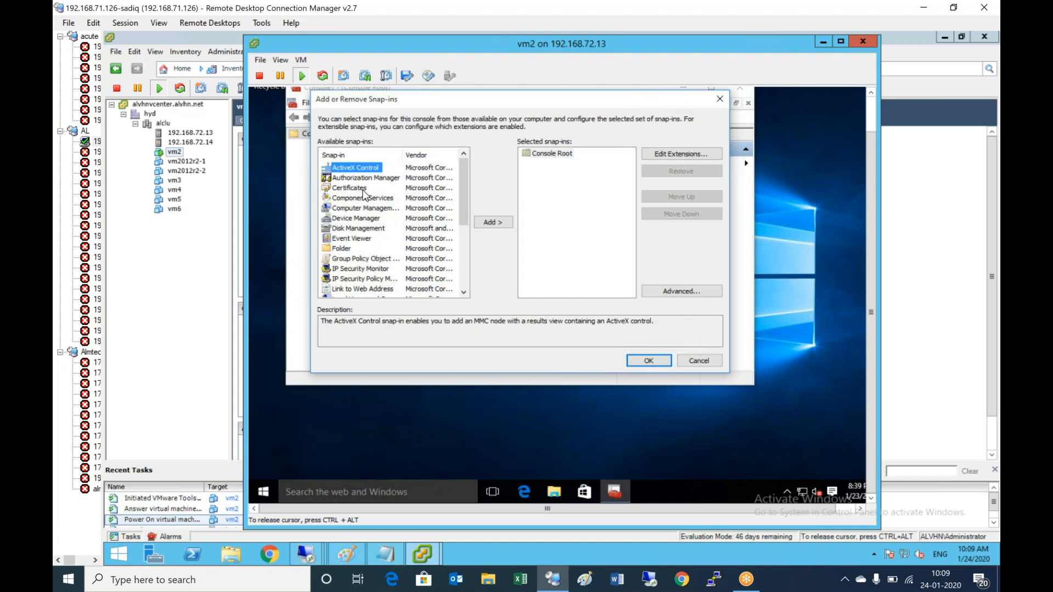
click(364, 259)
click(501, 224)
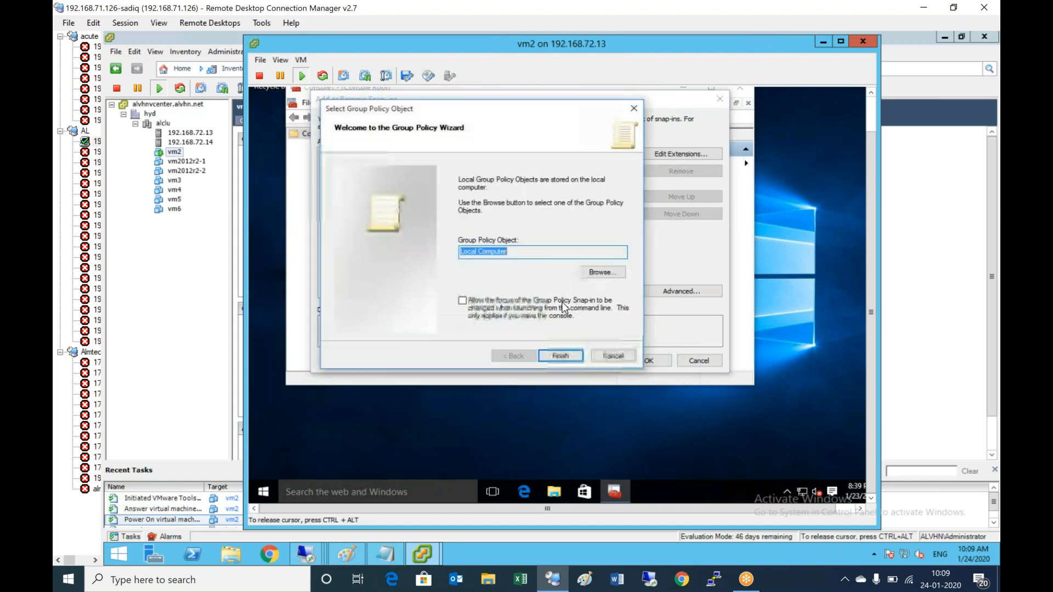
click(565, 357)
click(637, 360)
click(345, 144)
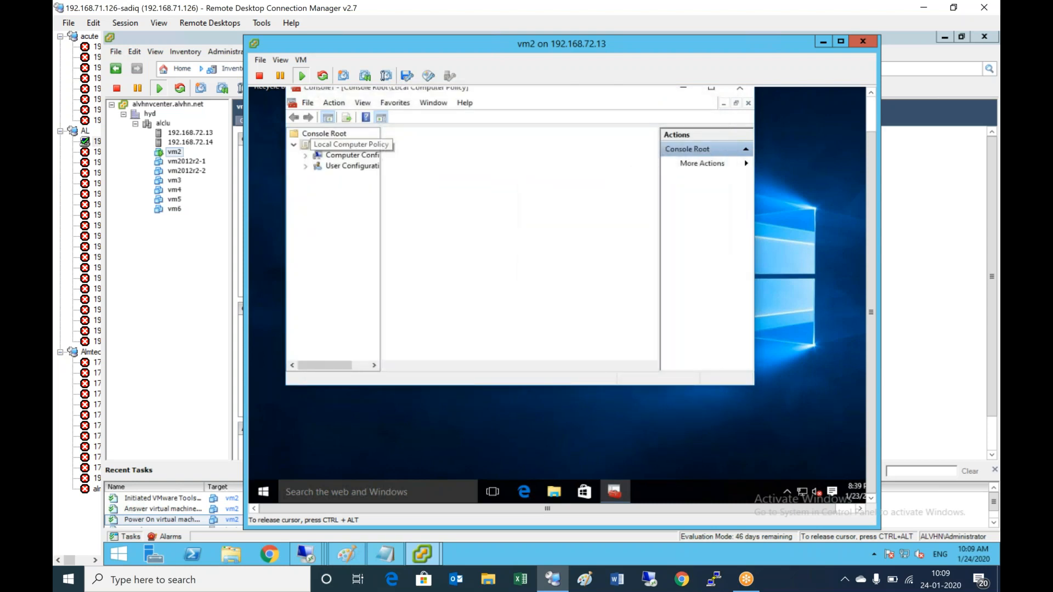
- Expand Computer Configuration > Windows Settings > Security Settings > Local Policies to show Security Options
double_click(312, 146)
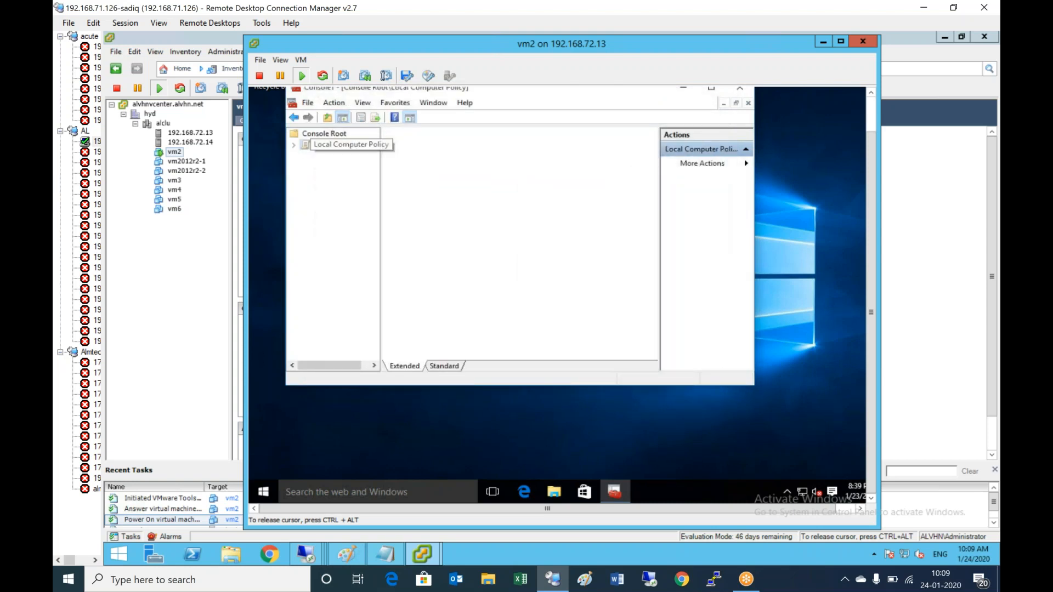
double_click(305, 148)
double_click(351, 156)
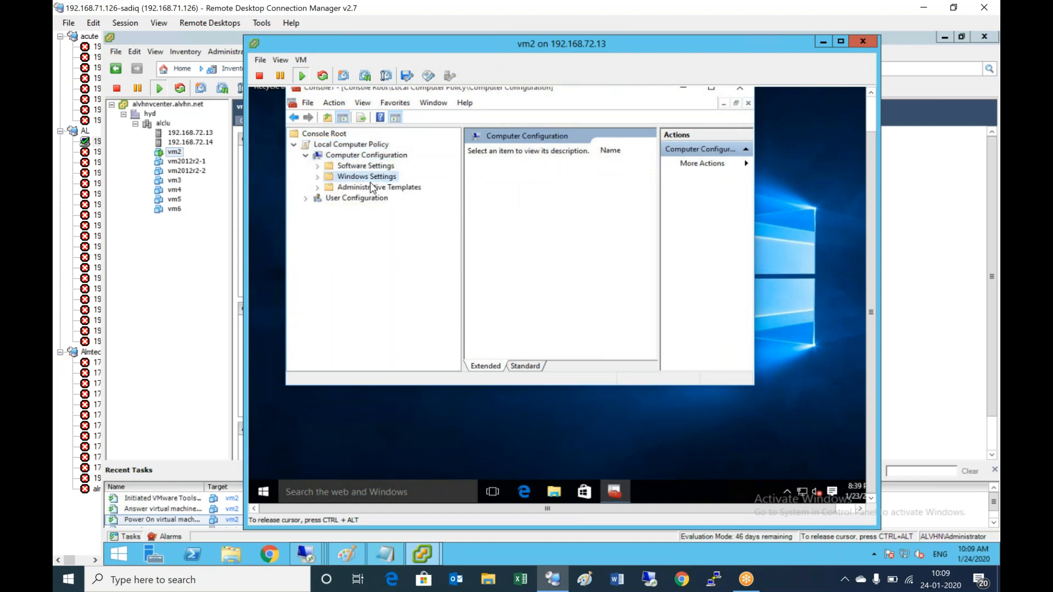
click(367, 176)
double_click(367, 176)
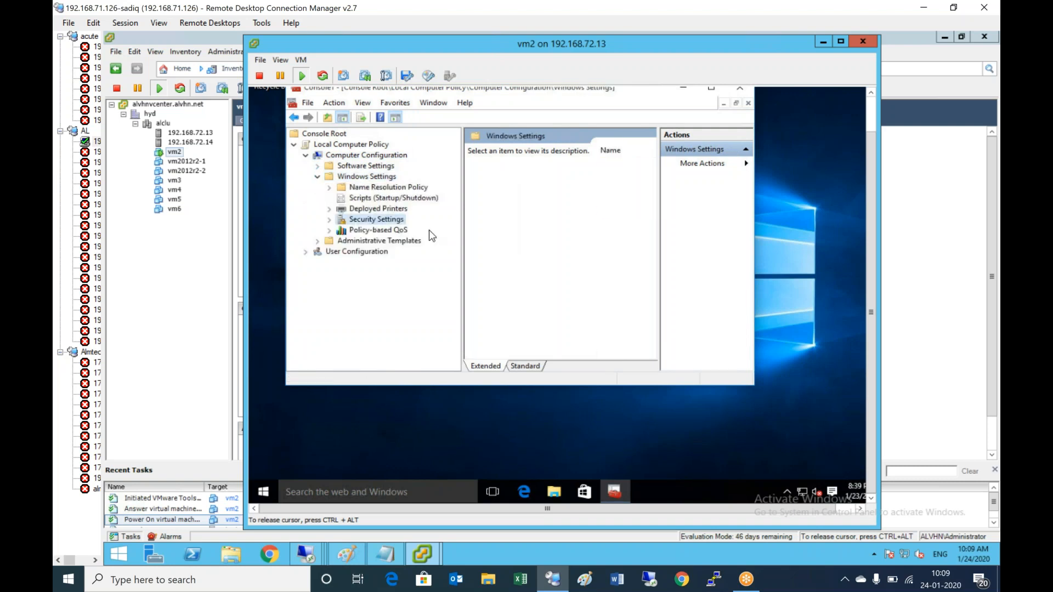
double_click(377, 219)
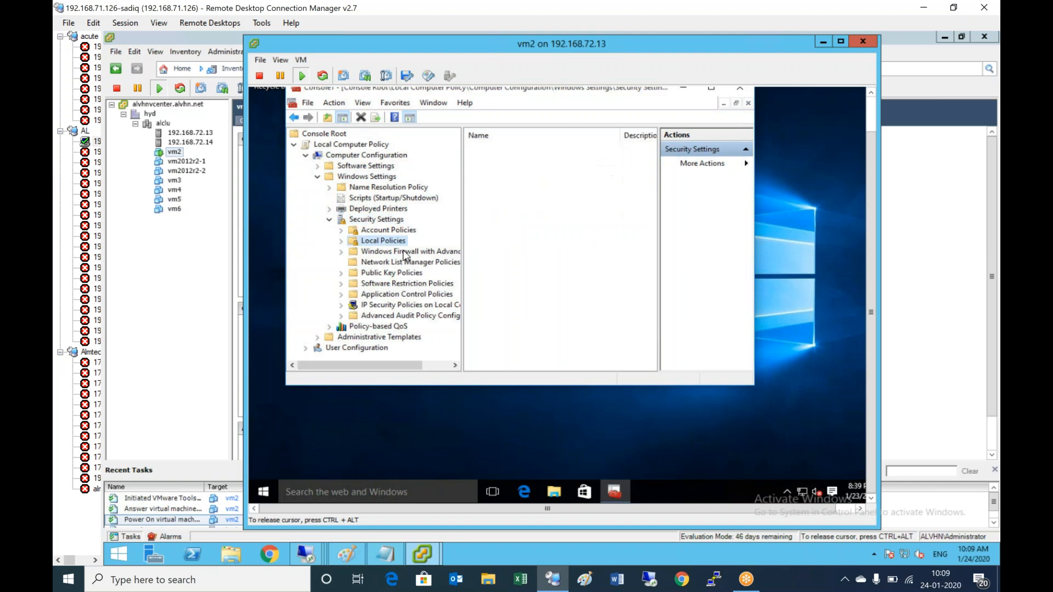
double_click(384, 241)
click(400, 272)
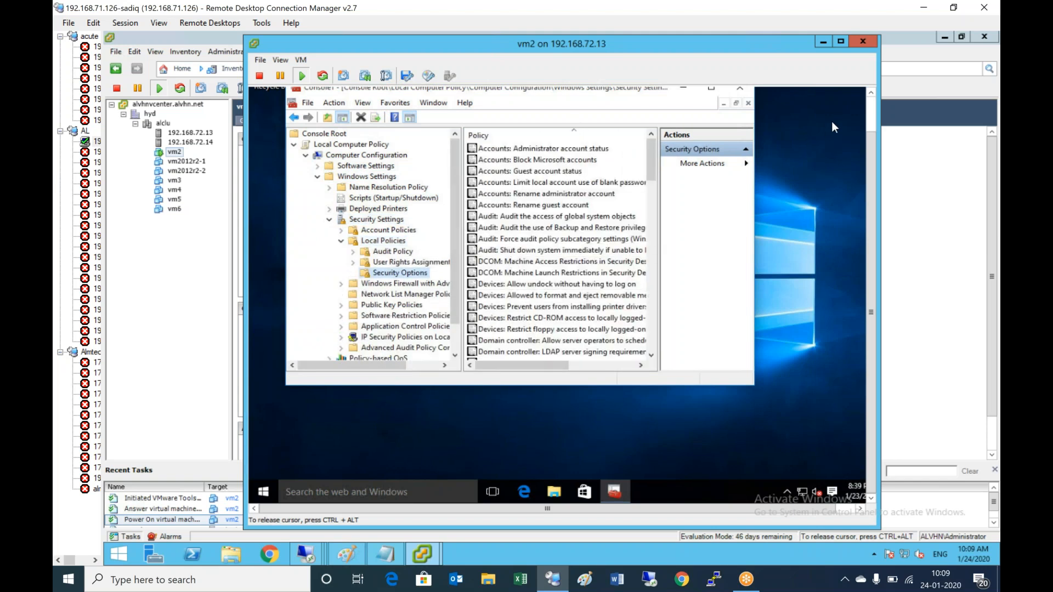
click(871, 118)
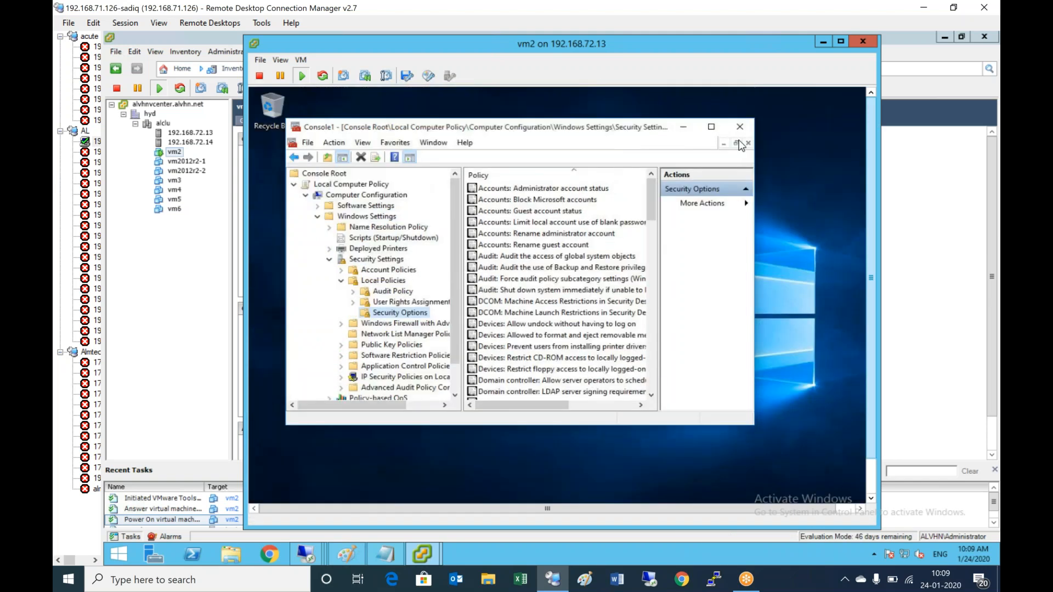
click(711, 127)
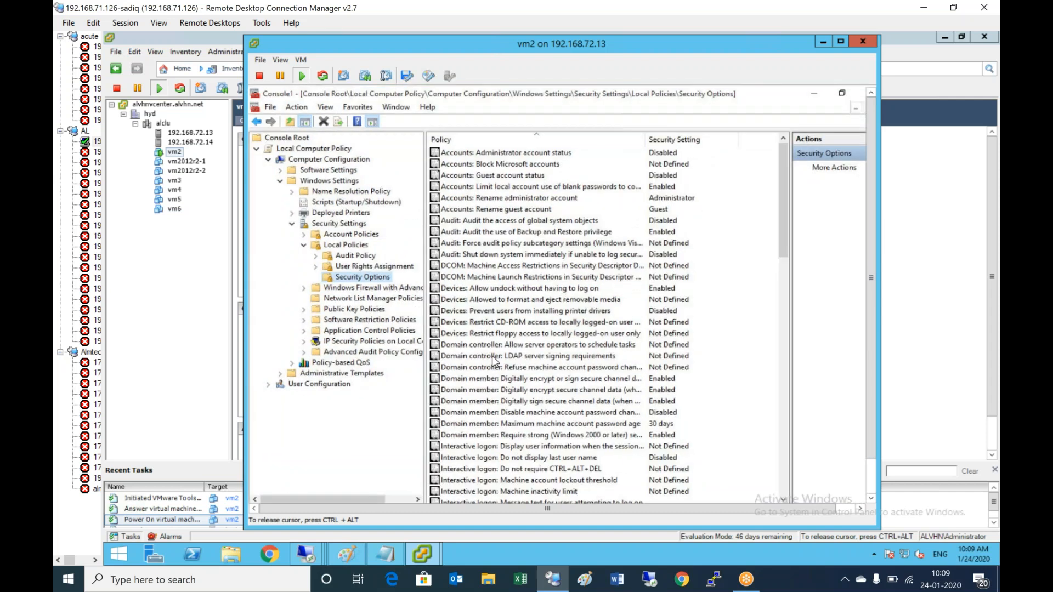
- Set the FIPS compliant algorithms security option to Enabled
click(564, 369)
scroll(564, 371, down, 5)
scroll(608, 401, down, 11)
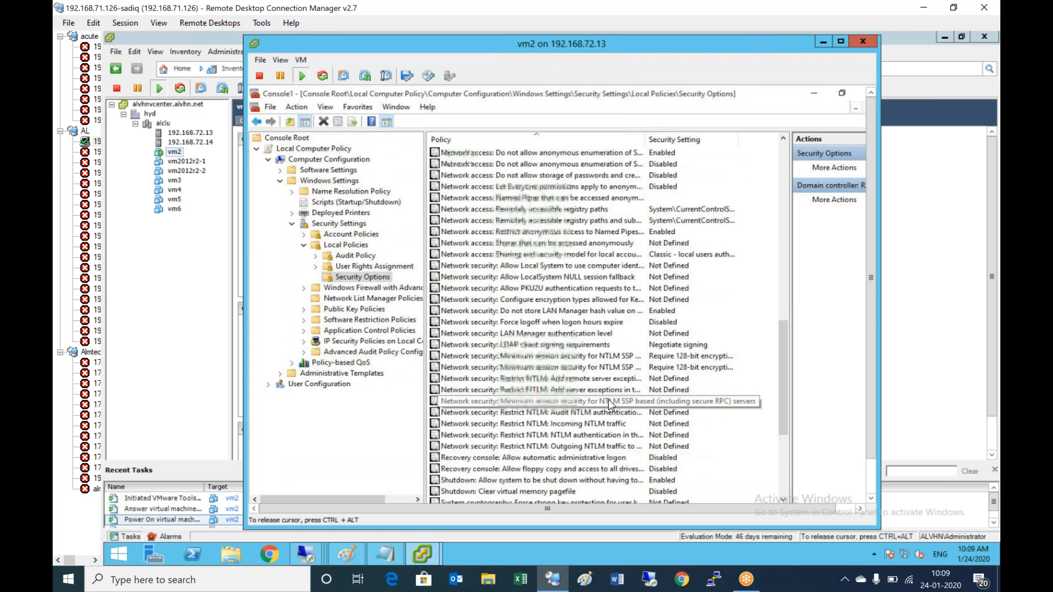
scroll(568, 384, down, 5)
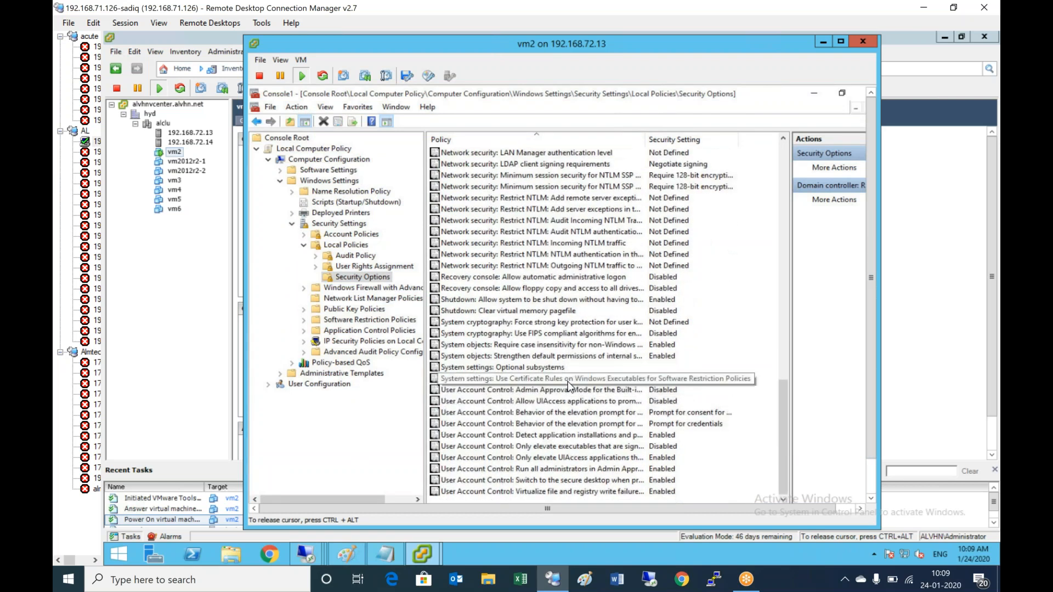
double_click(499, 334)
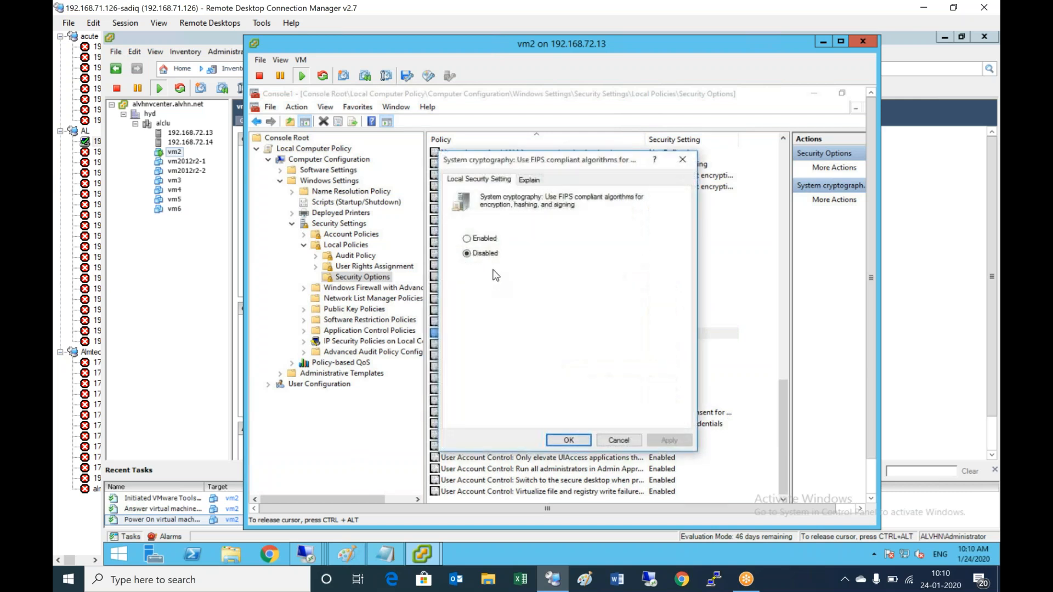
click(485, 239)
click(670, 441)
click(569, 441)
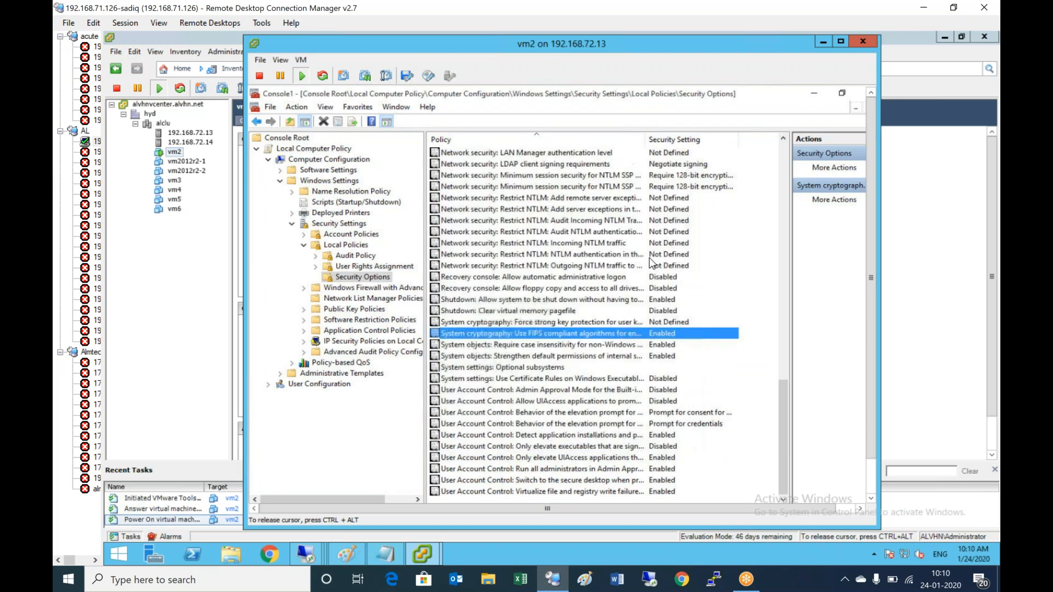
- Close the MMC console, choosing not to save Console1 settings
right_click(778, 93)
click(809, 167)
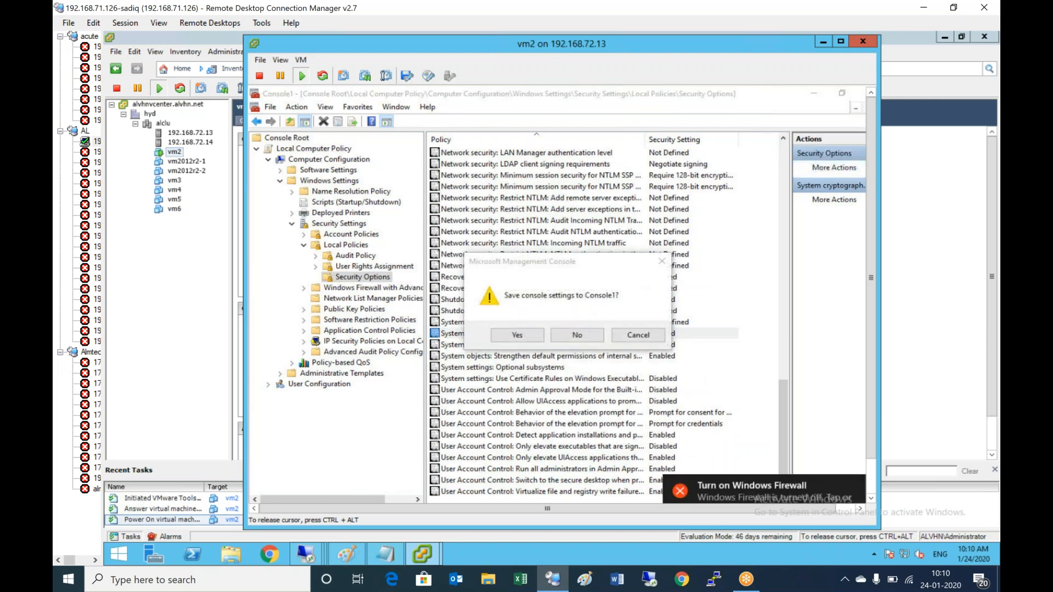
click(575, 335)
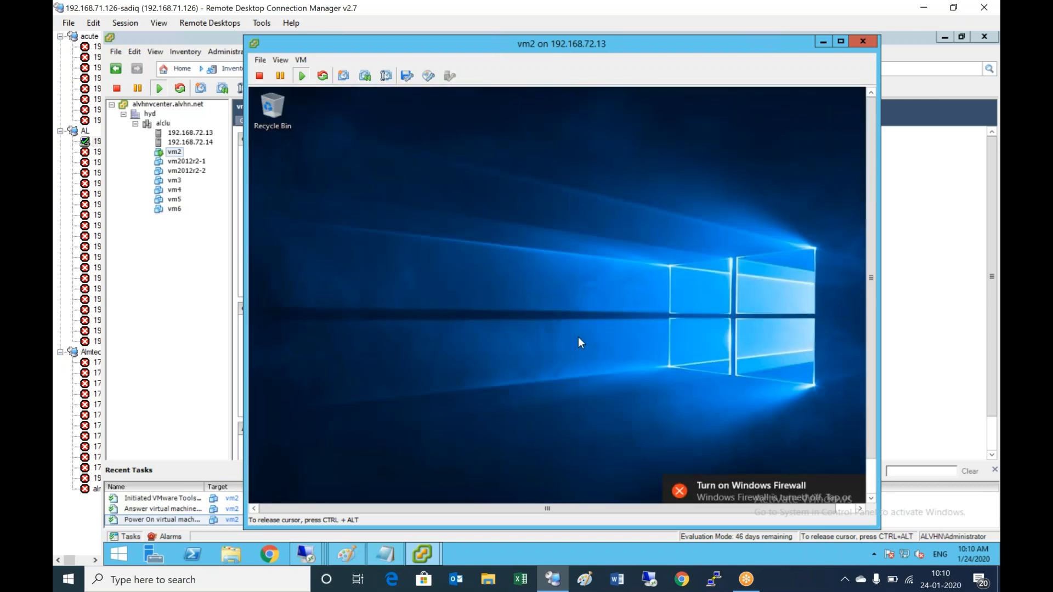
click(386, 554)
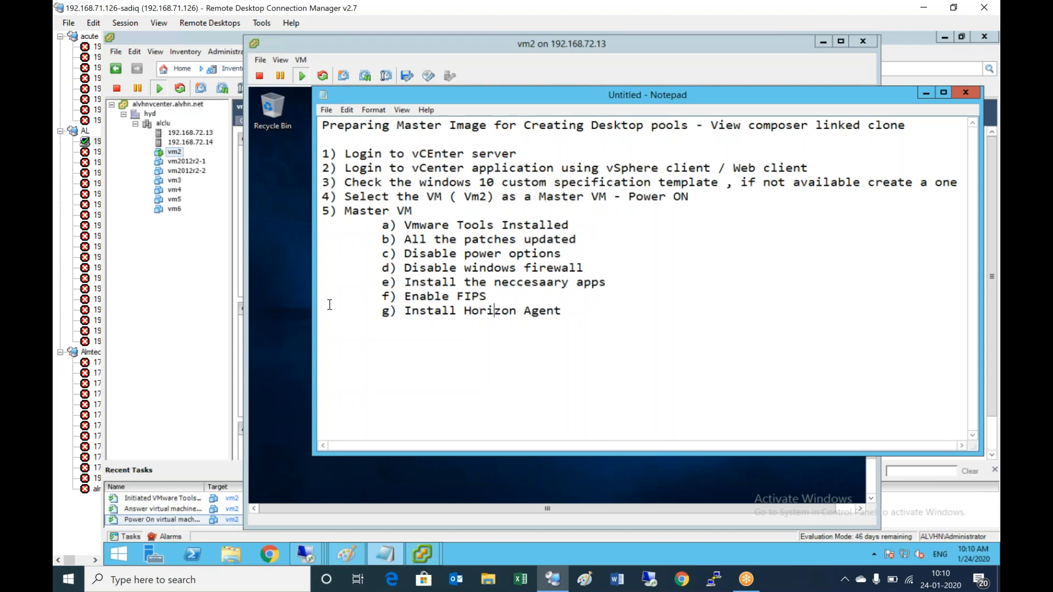
click(264, 300)
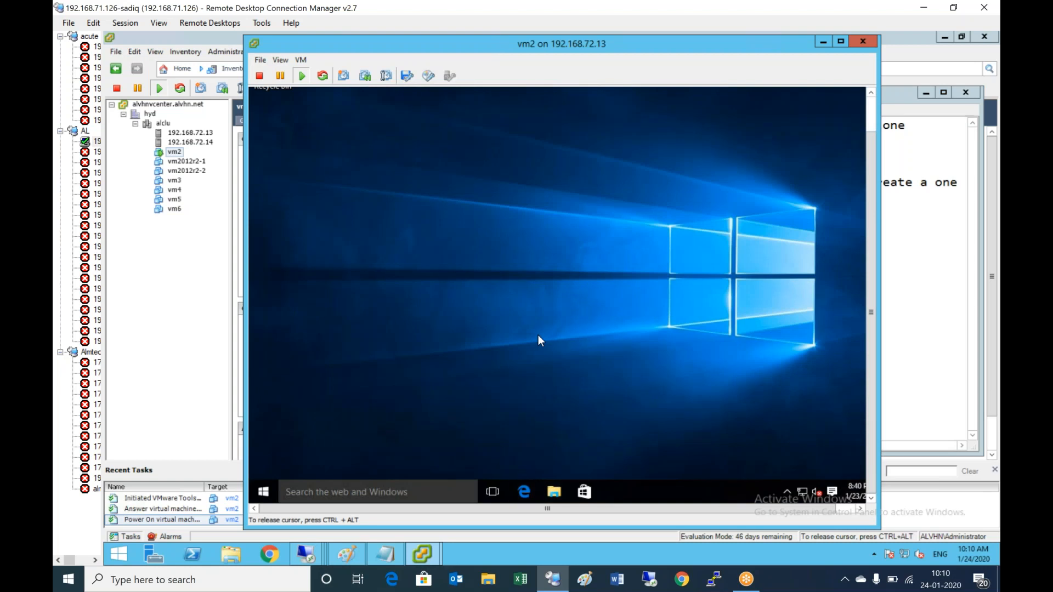
- Launch the Horizon Agent installer from C:\Viewhorizon software\Agent in File Explorer
key(super+e)
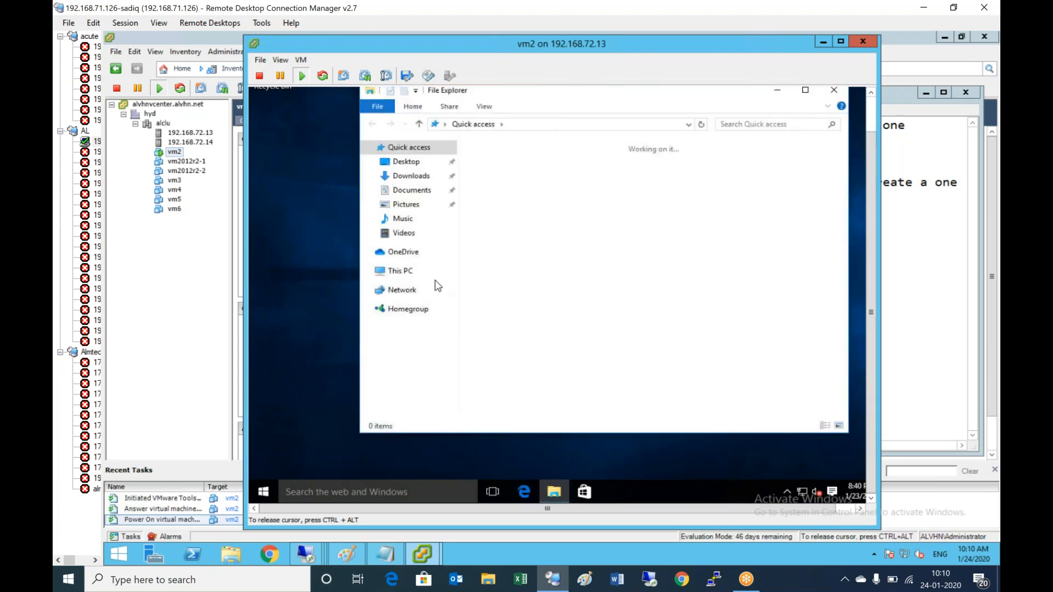
click(400, 270)
click(673, 287)
double_click(672, 287)
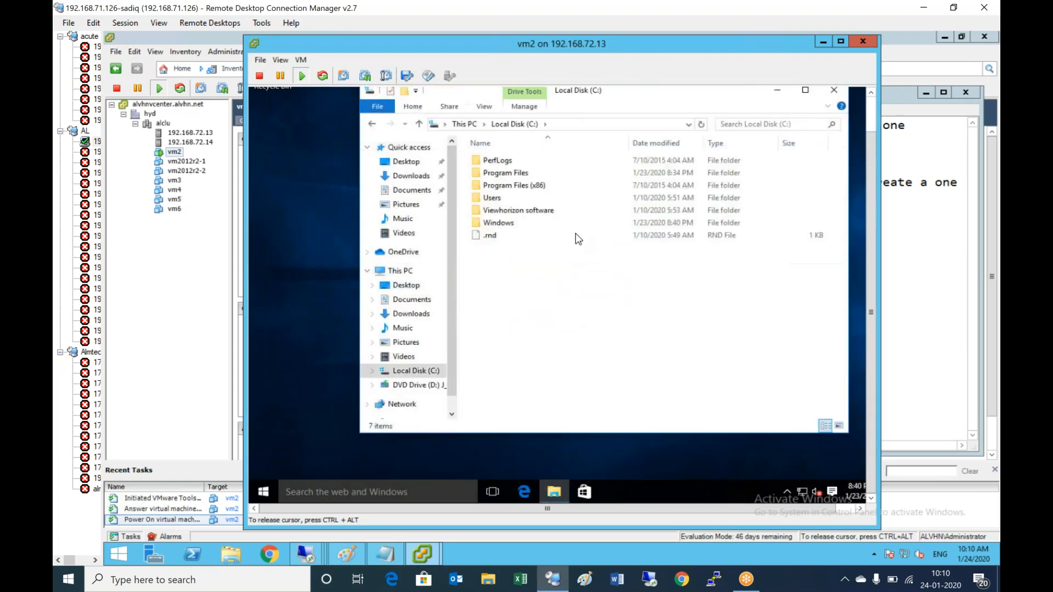
double_click(512, 212)
double_click(493, 160)
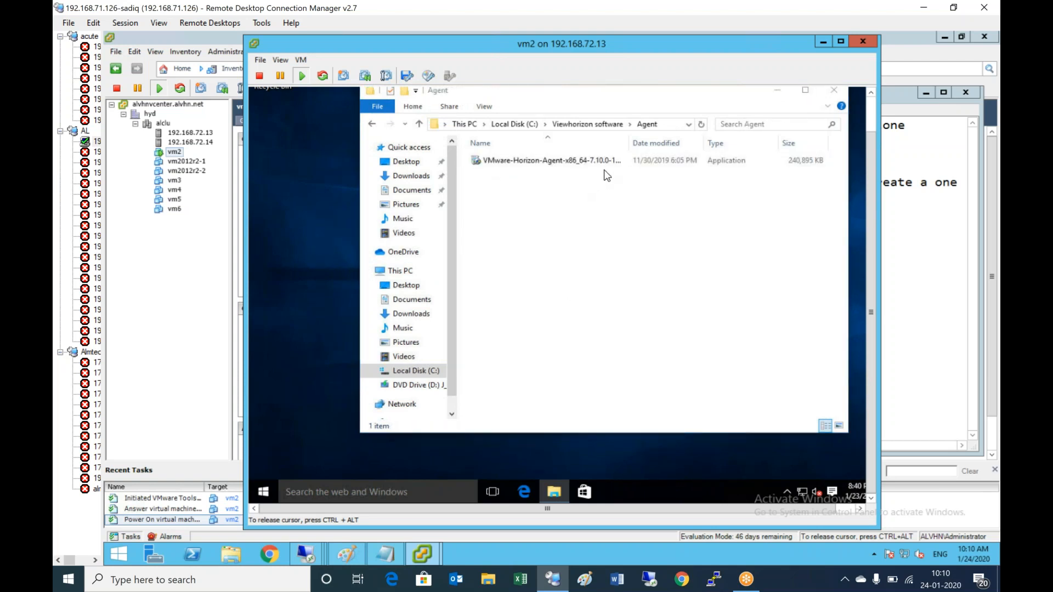
double_click(591, 160)
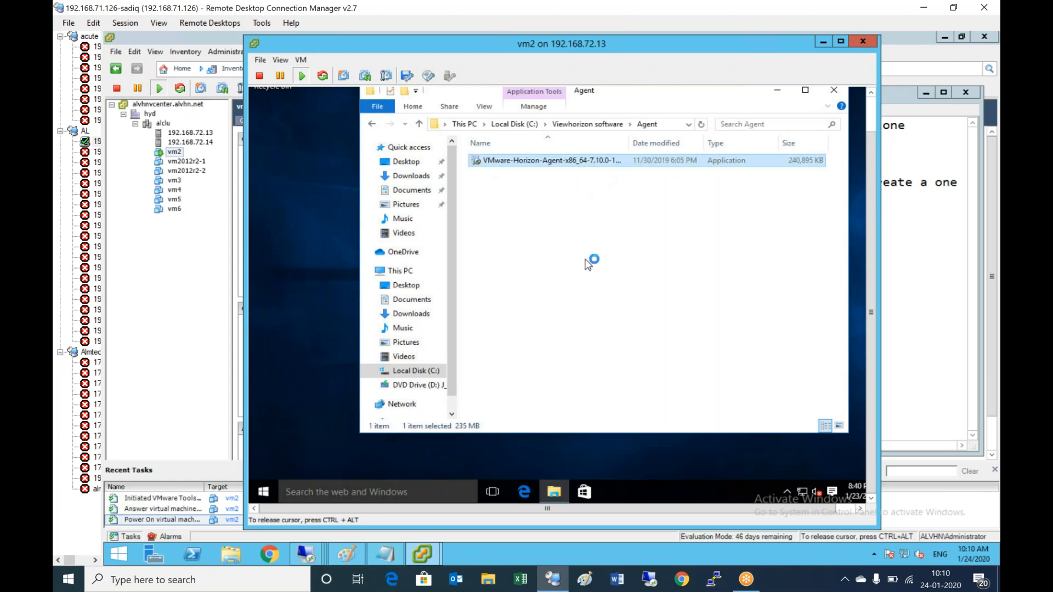
- Run gpedit.msc from the Win+X Run box, approve the UAC prompt, and bring the installer forward
right_click(264, 492)
click(322, 452)
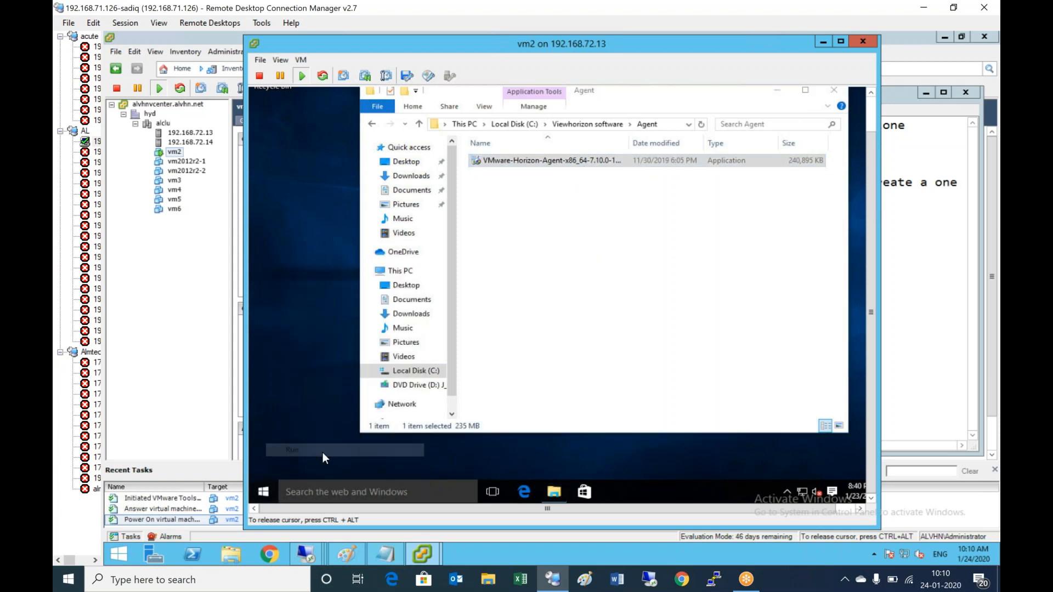
text(gpedit.msc)
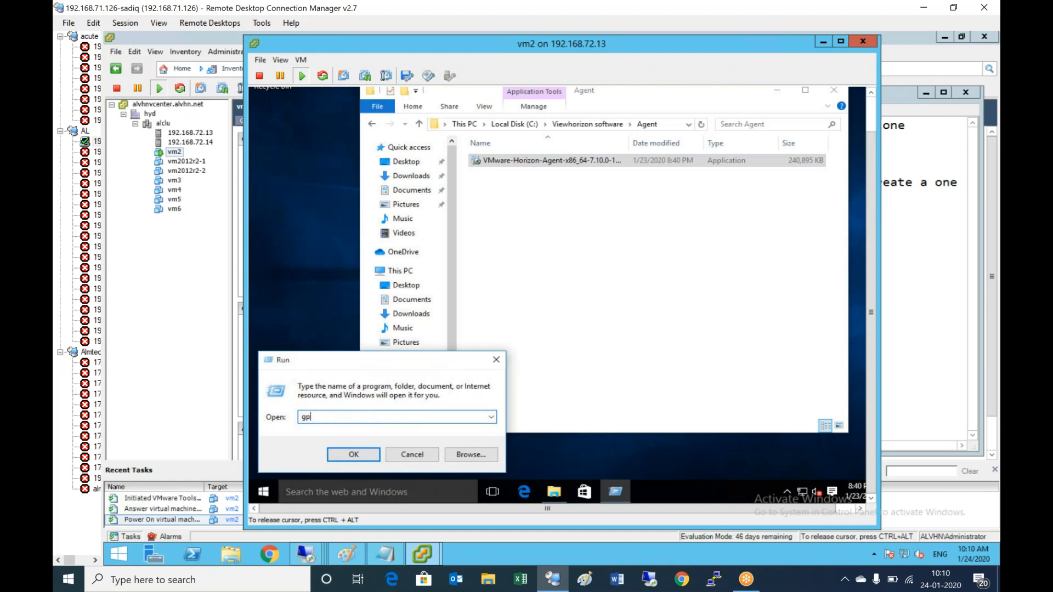
key(Return)
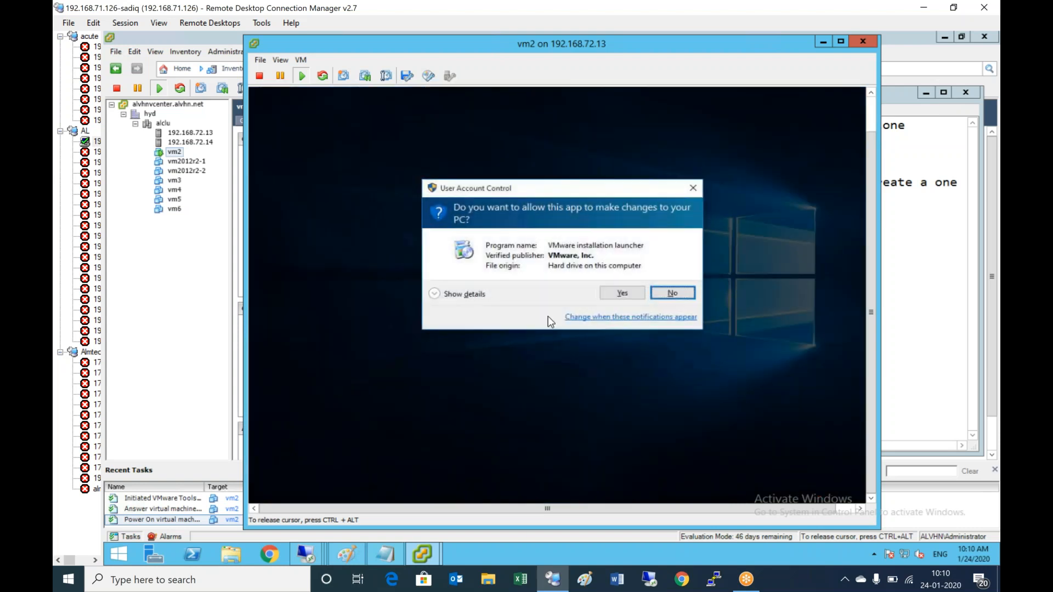
click(621, 293)
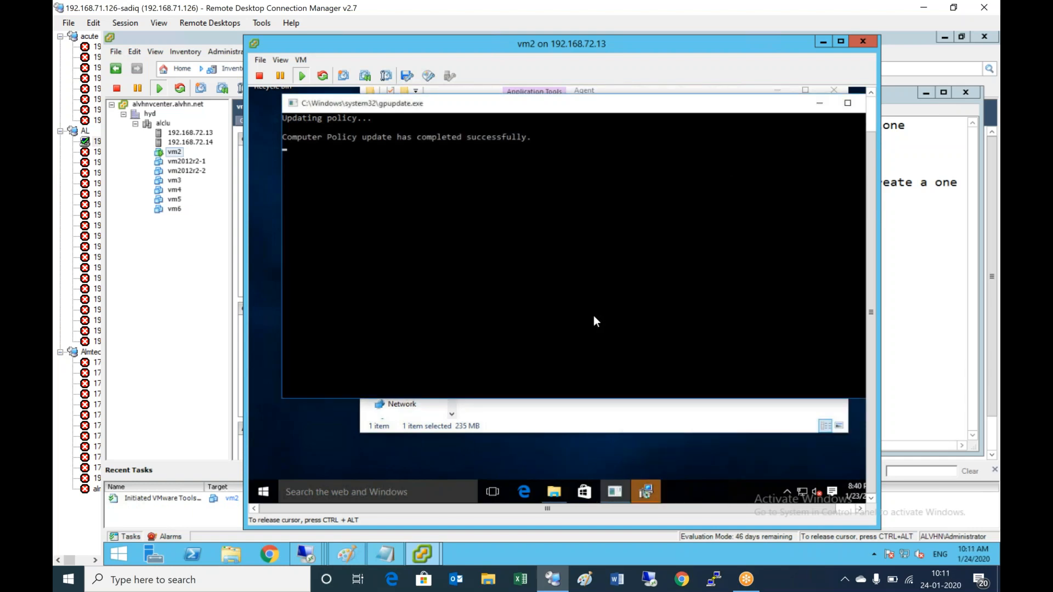
click(649, 496)
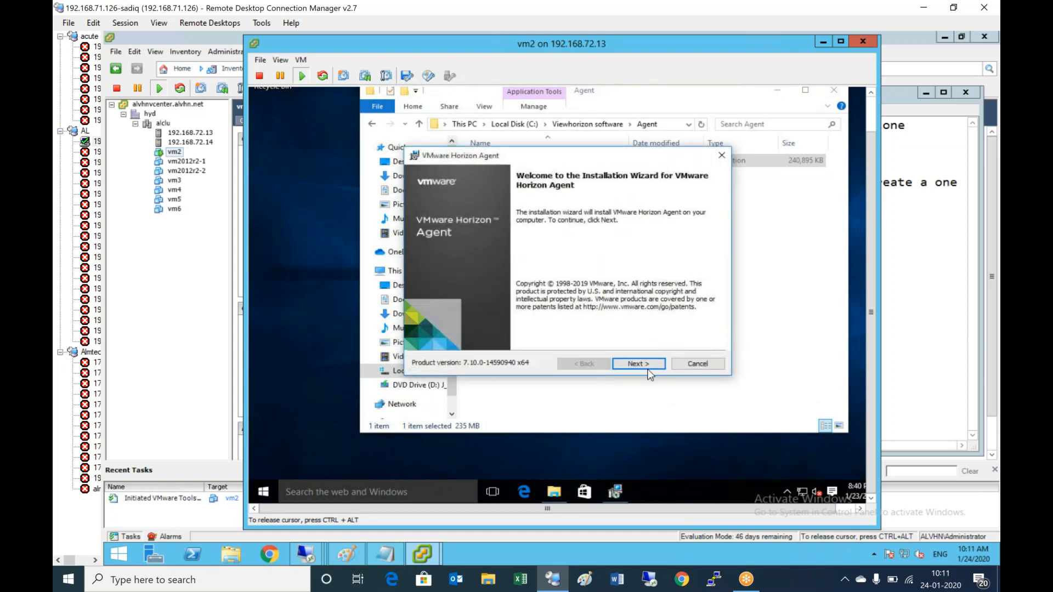
- Accept the licence agreement and enable FIPS compliant cryptography for the agent
click(648, 366)
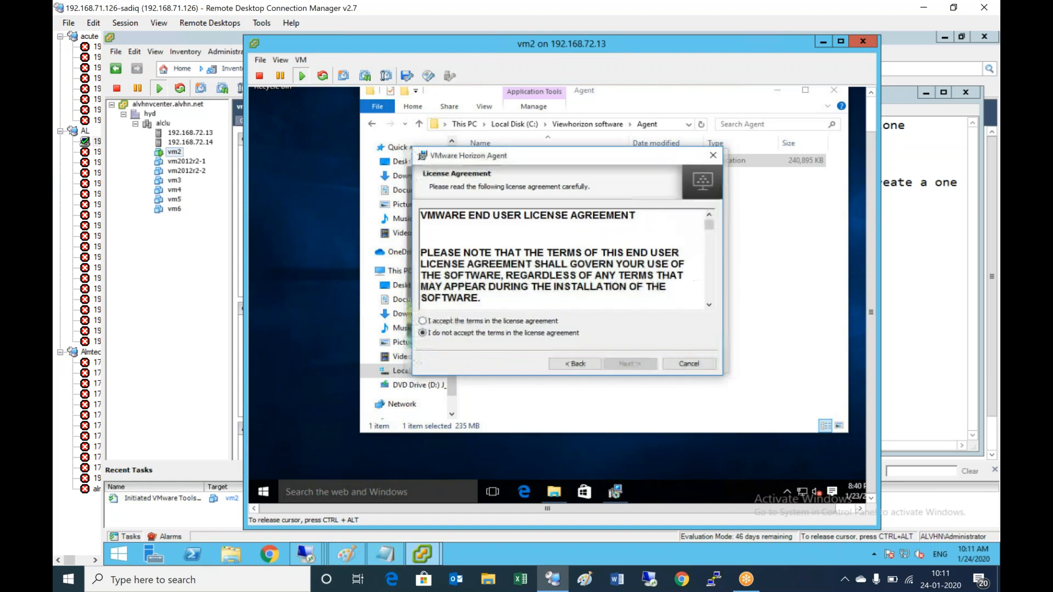
click(499, 321)
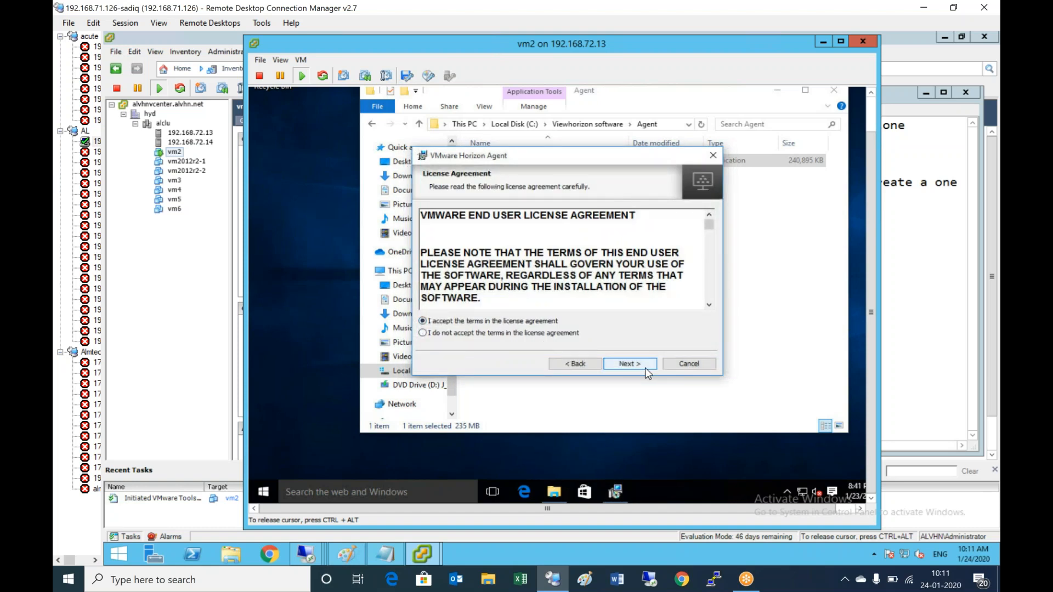
click(645, 366)
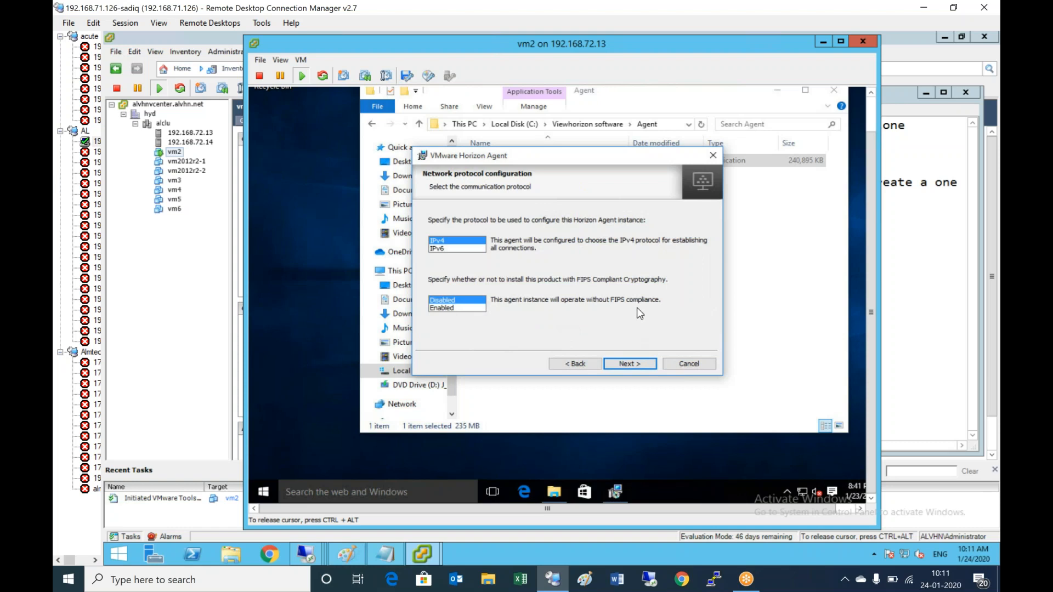
click(449, 310)
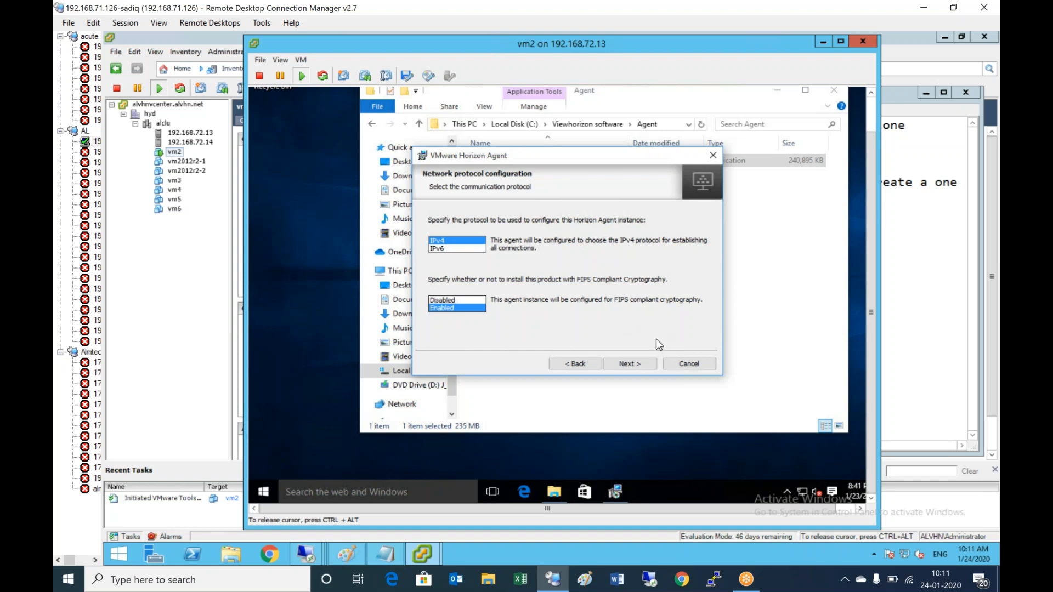
click(630, 366)
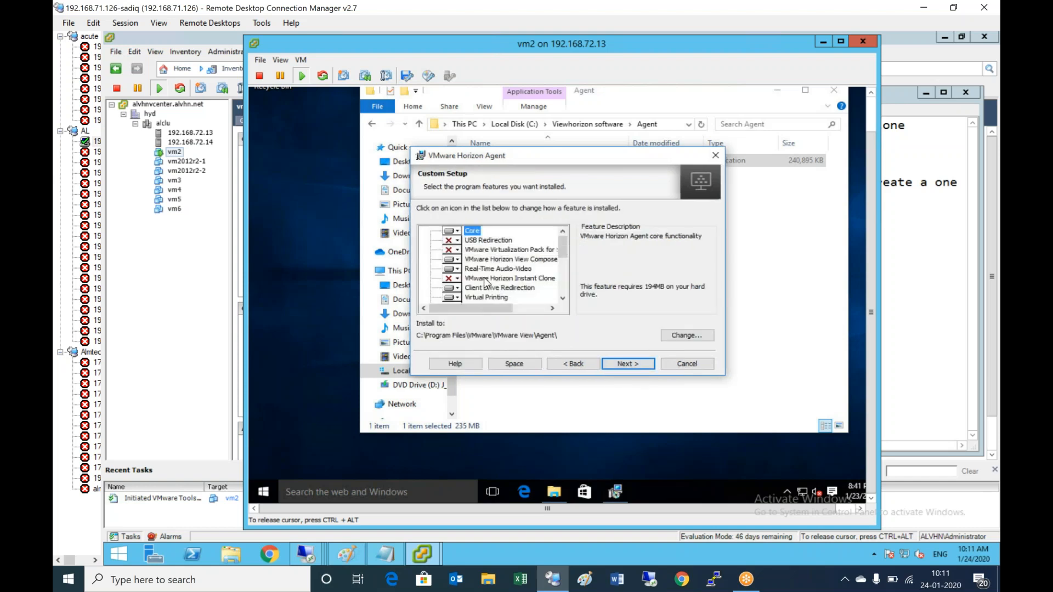
- Set Horizon View Composer to install with all subfeatures and include VMware Integrated Printing
click(453, 260)
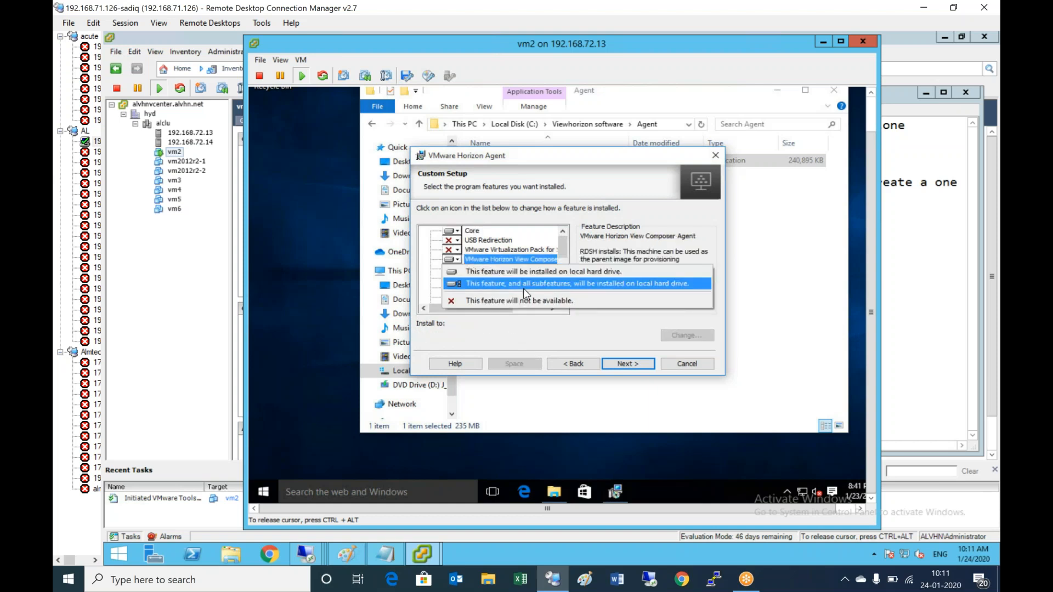
click(617, 285)
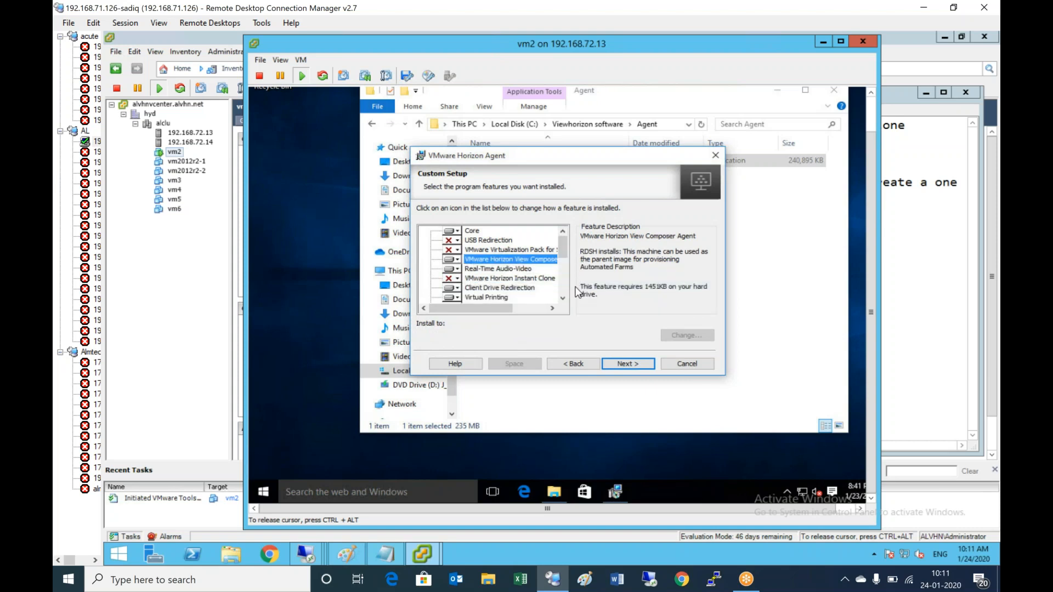
drag(562, 258, 562, 311)
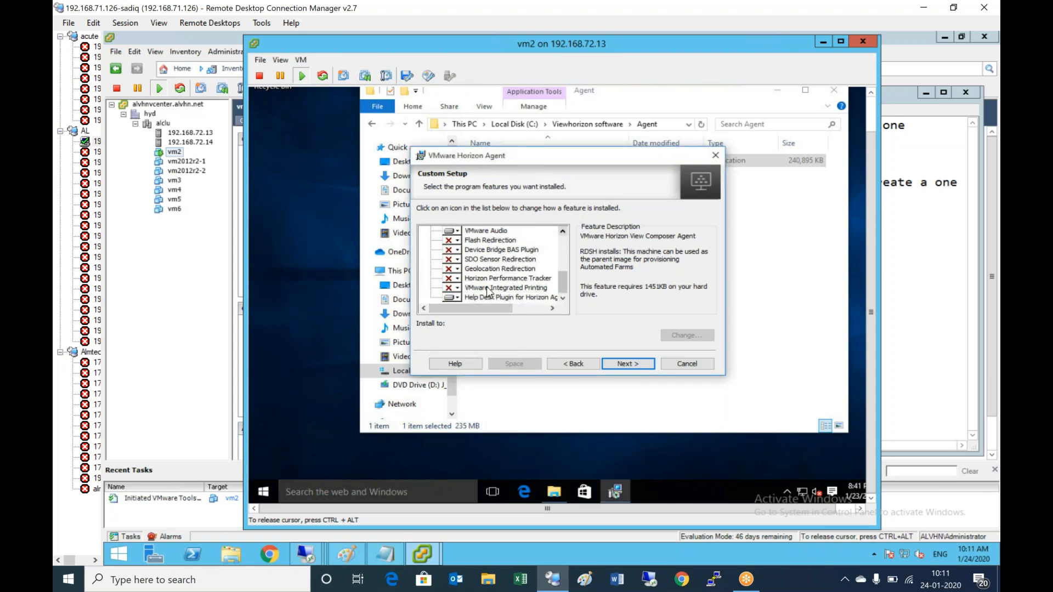
click(457, 288)
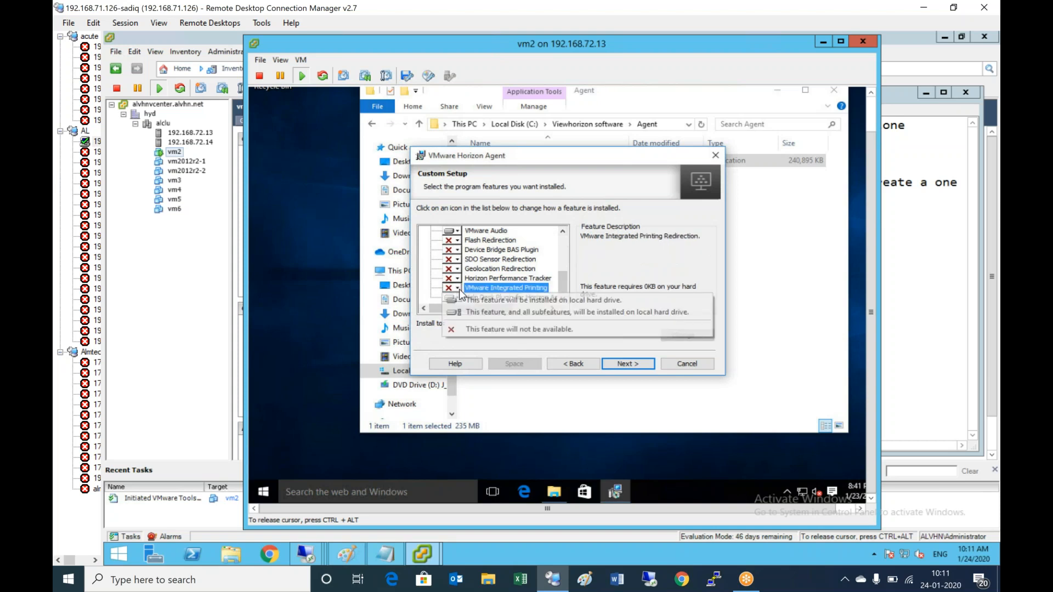
click(489, 313)
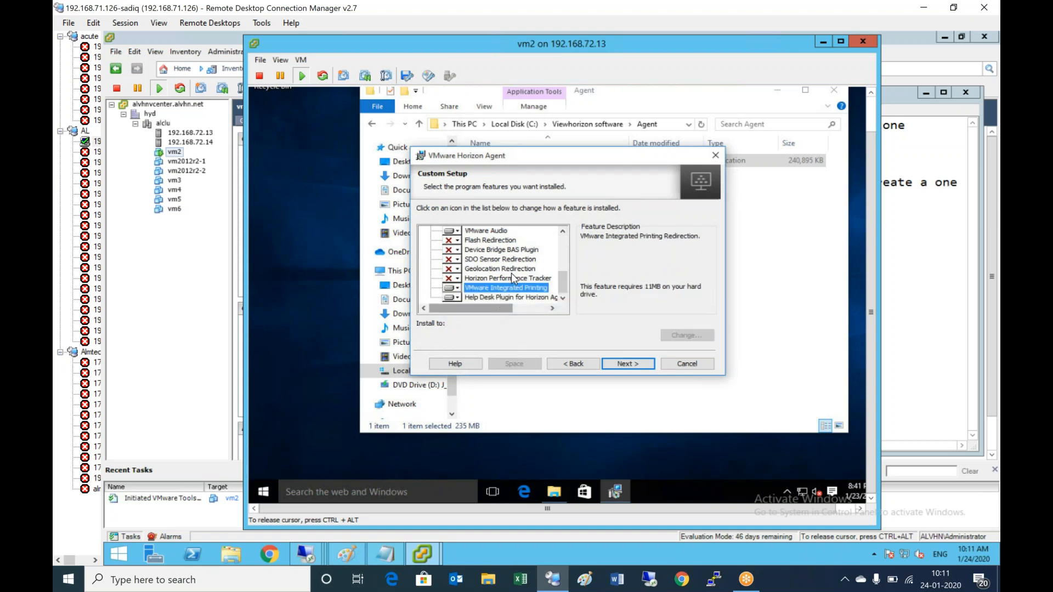
click(566, 234)
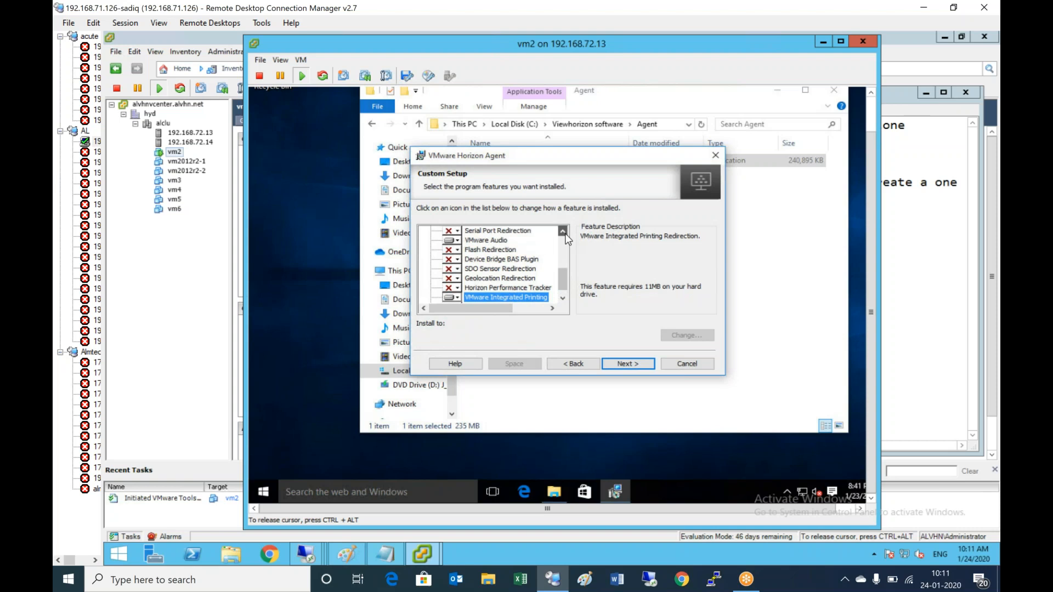
click(566, 234)
click(565, 234)
click(562, 232)
click(563, 231)
click(563, 232)
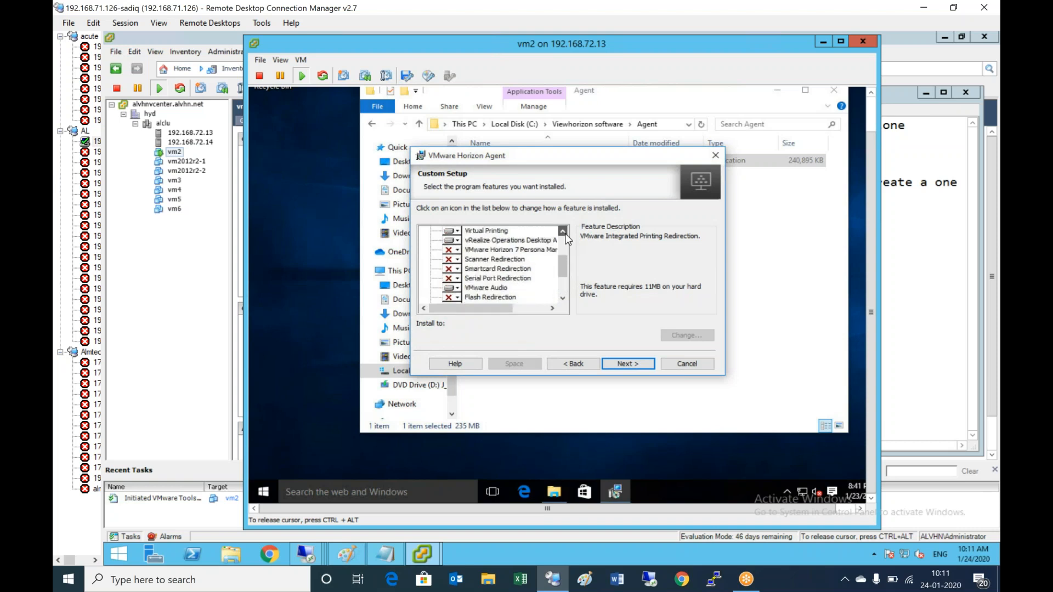
- Include Horizon 7 Persona Management and scroll through the rest of the feature list
click(455, 250)
click(512, 263)
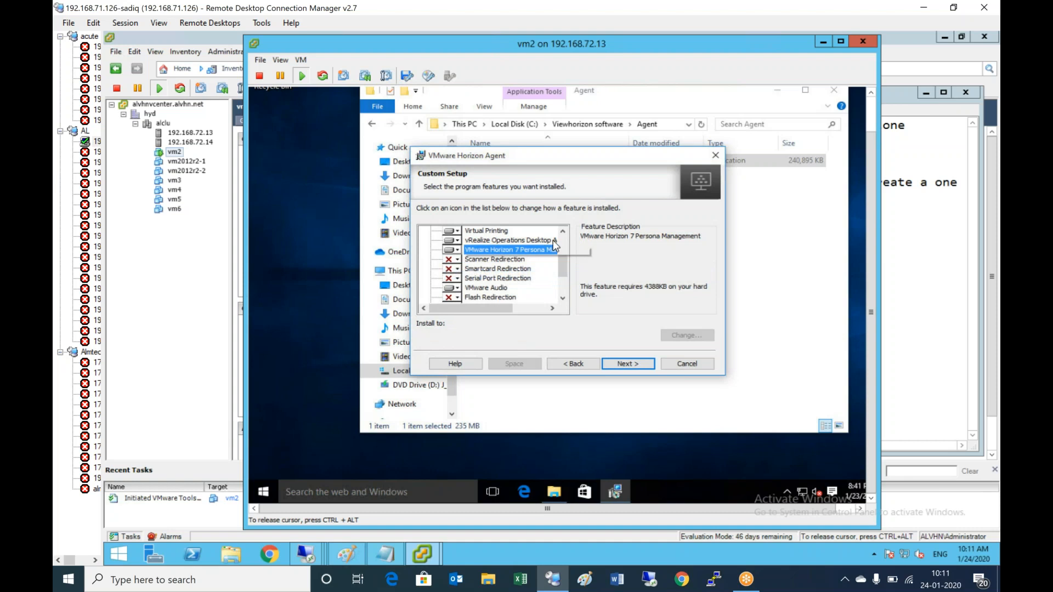
click(563, 232)
click(562, 232)
click(563, 232)
click(563, 232)
click(563, 231)
click(563, 232)
click(563, 232)
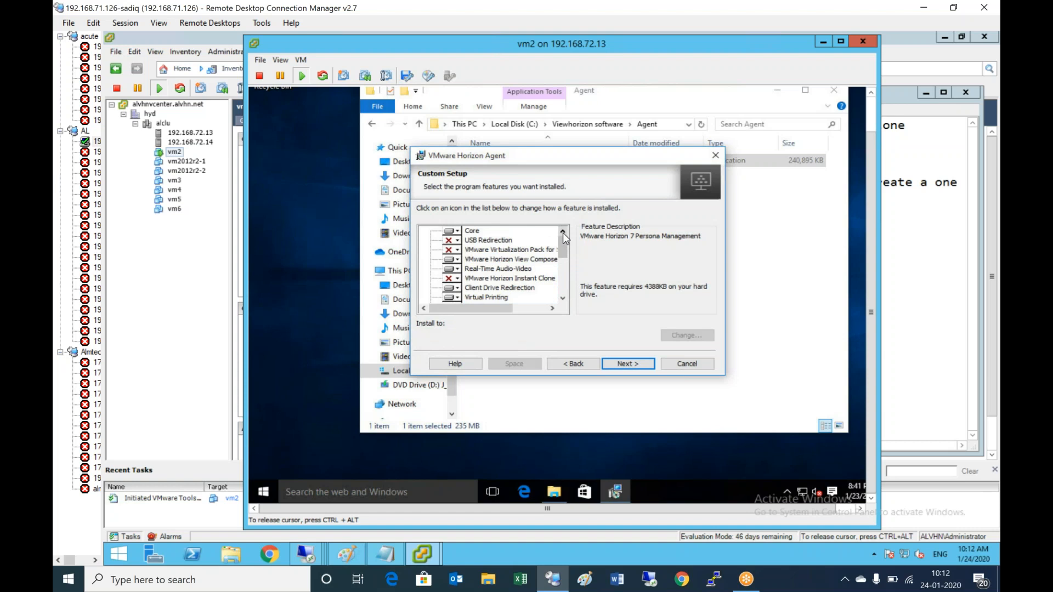
drag(564, 239, 552, 305)
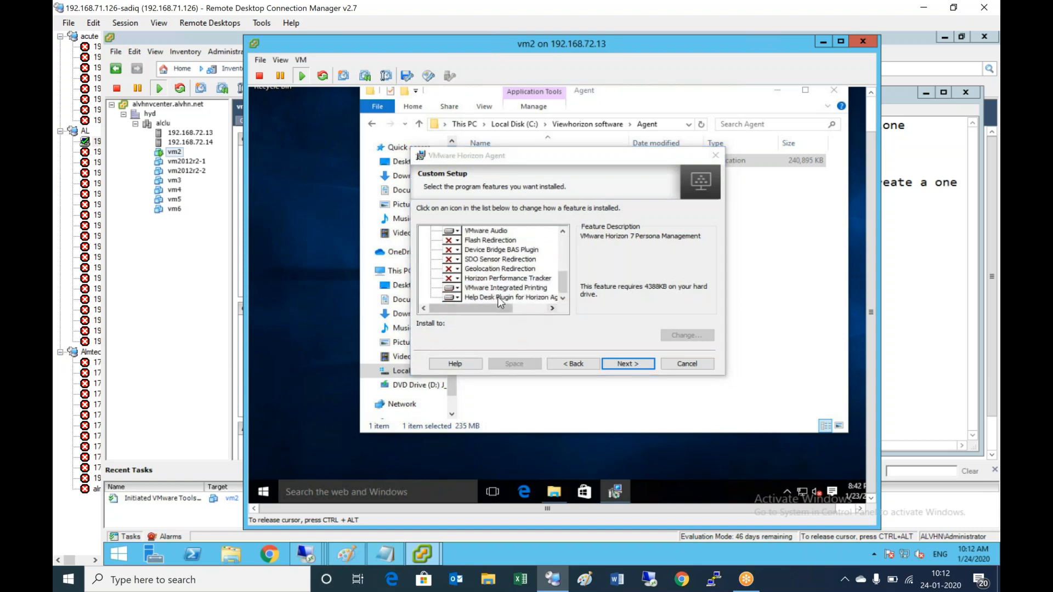
click(493, 266)
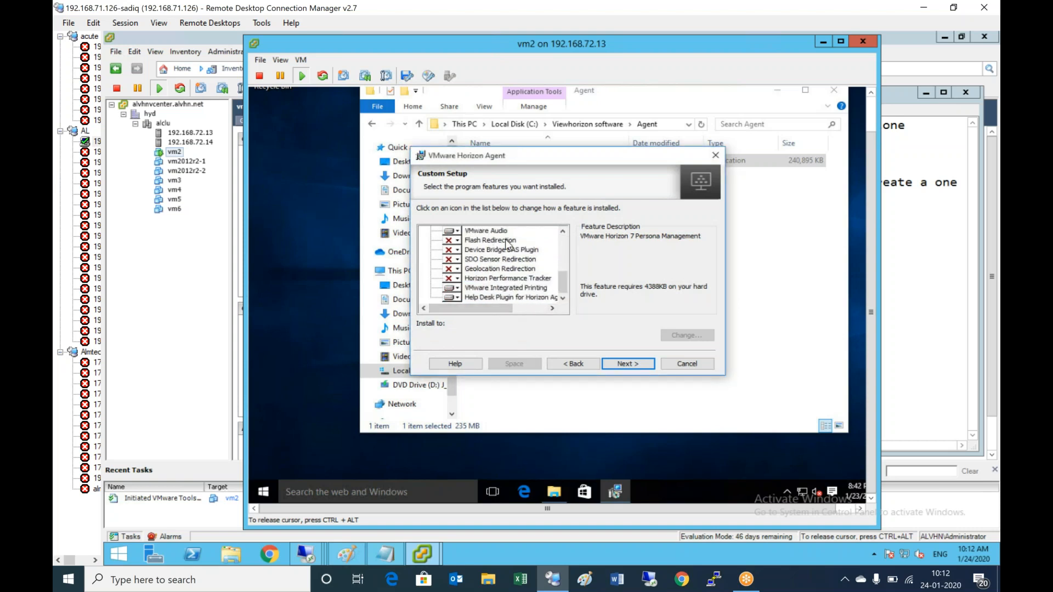
click(563, 231)
click(563, 231)
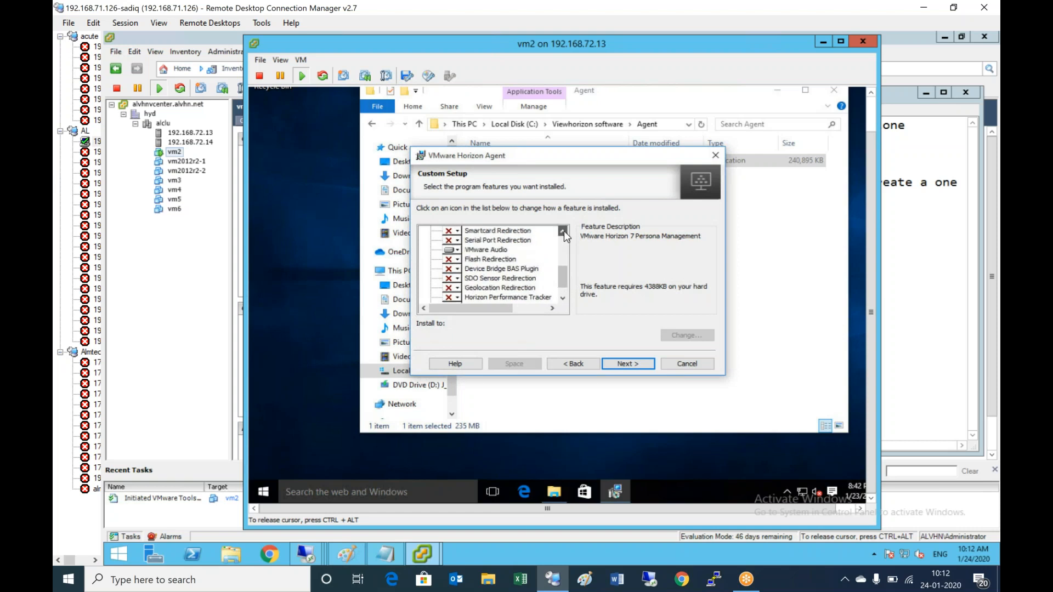
click(564, 231)
click(563, 232)
click(563, 232)
click(564, 232)
click(563, 231)
click(563, 232)
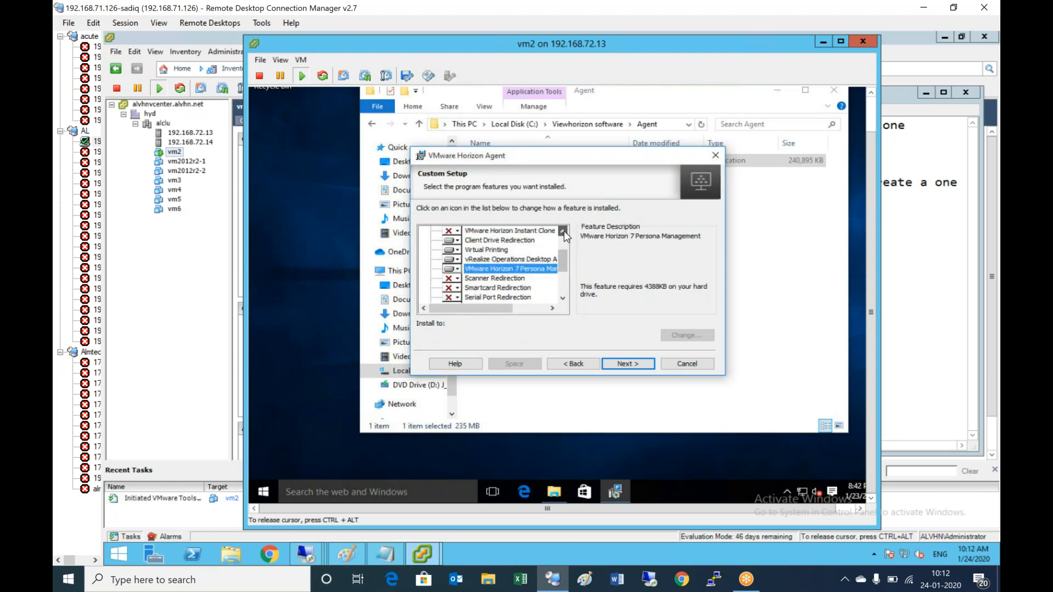
click(564, 232)
click(564, 232)
click(564, 232)
click(564, 232)
click(564, 232)
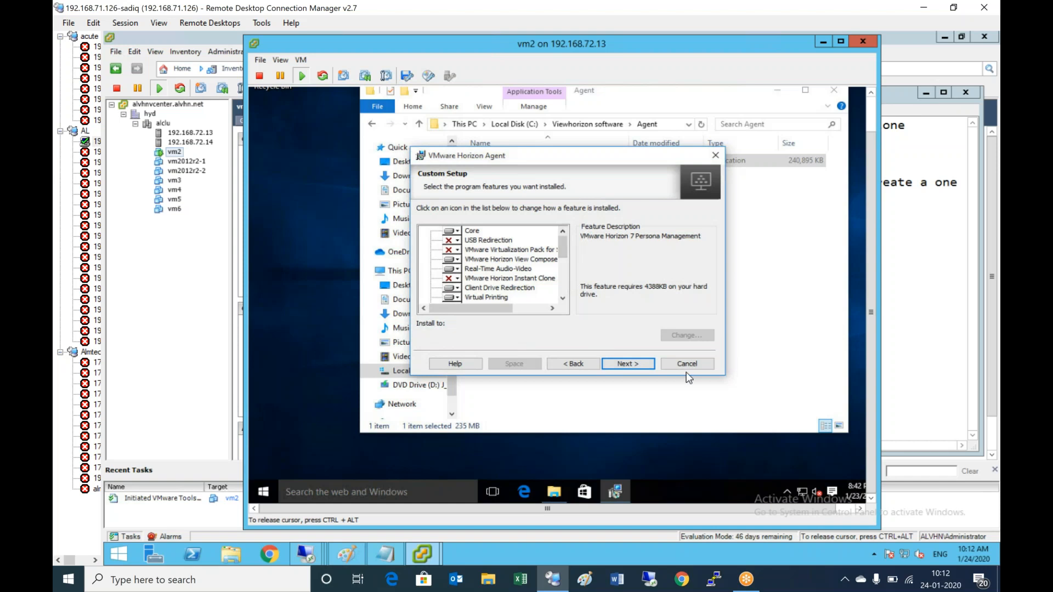
- Dismiss the printing conflict warning, mark VMware Integrated Printing not available, and continue
click(631, 366)
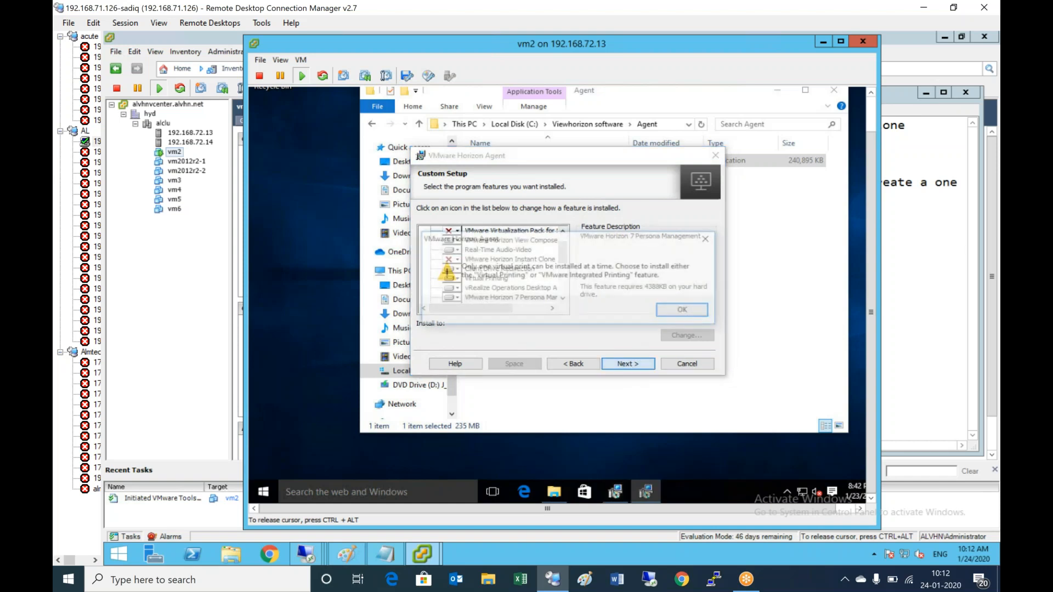
click(693, 315)
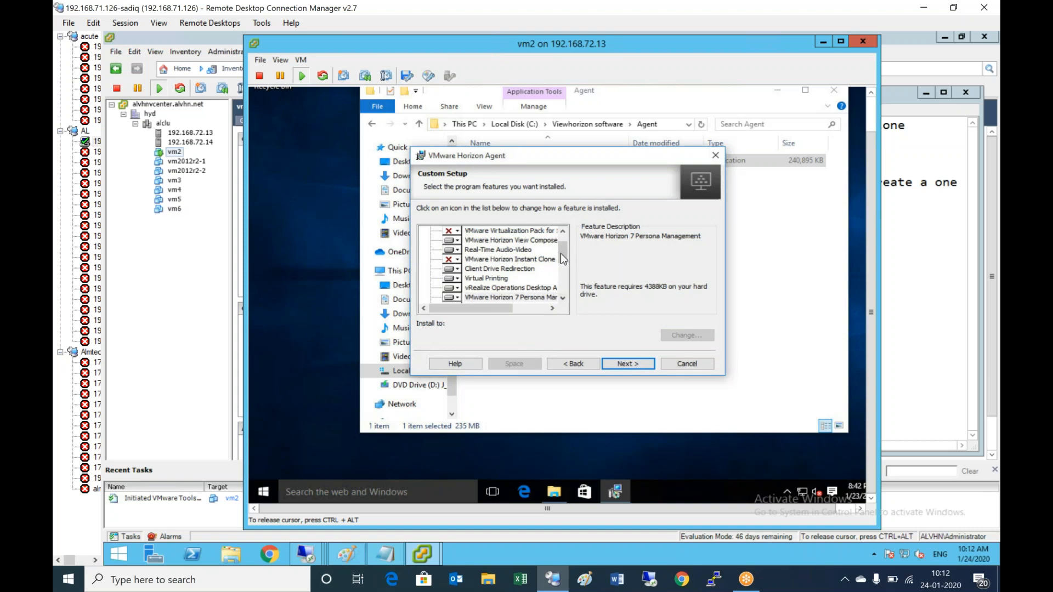
drag(562, 266, 562, 295)
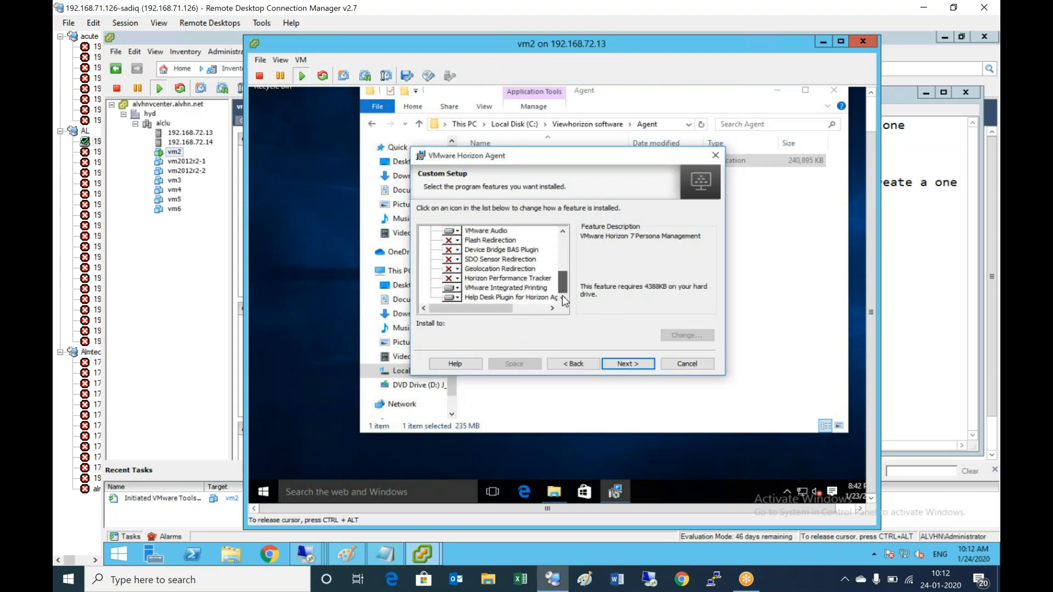
click(452, 288)
click(473, 330)
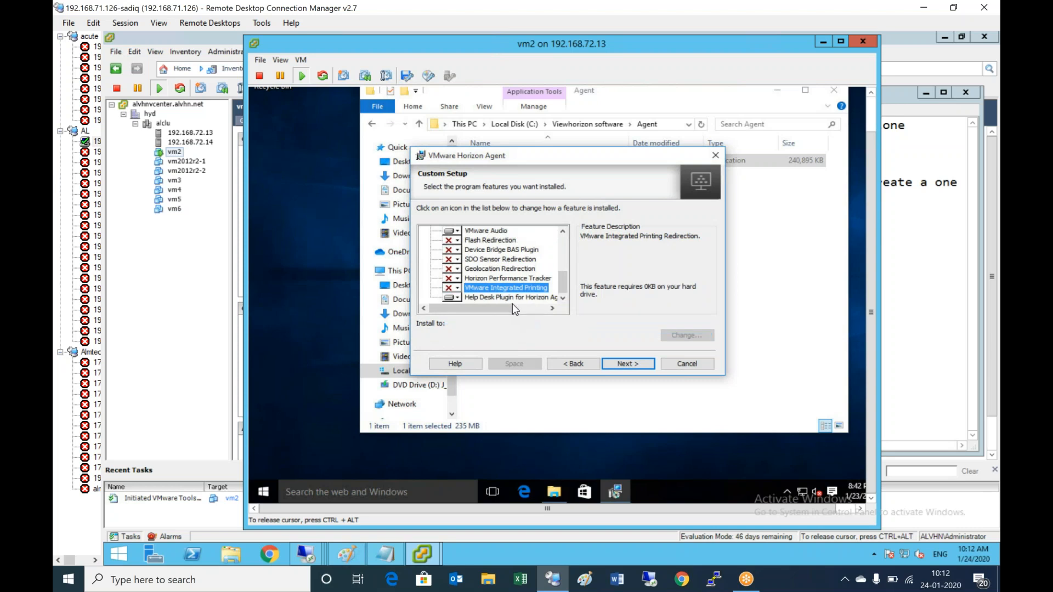
click(636, 365)
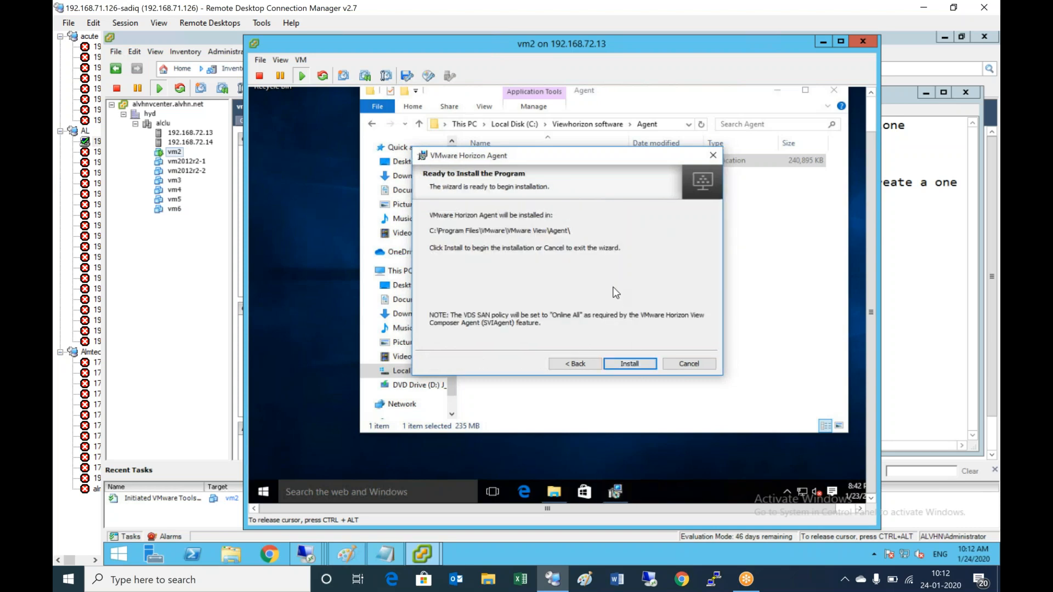
- Install the Horizon Agent, finish the wizard, and accept restarting vm2
click(636, 365)
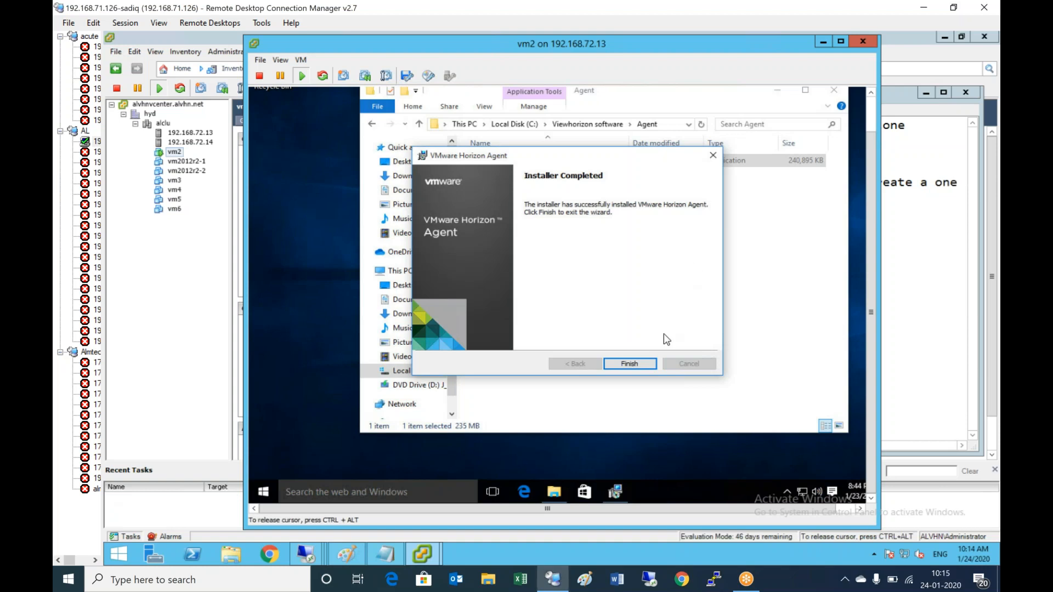
click(629, 365)
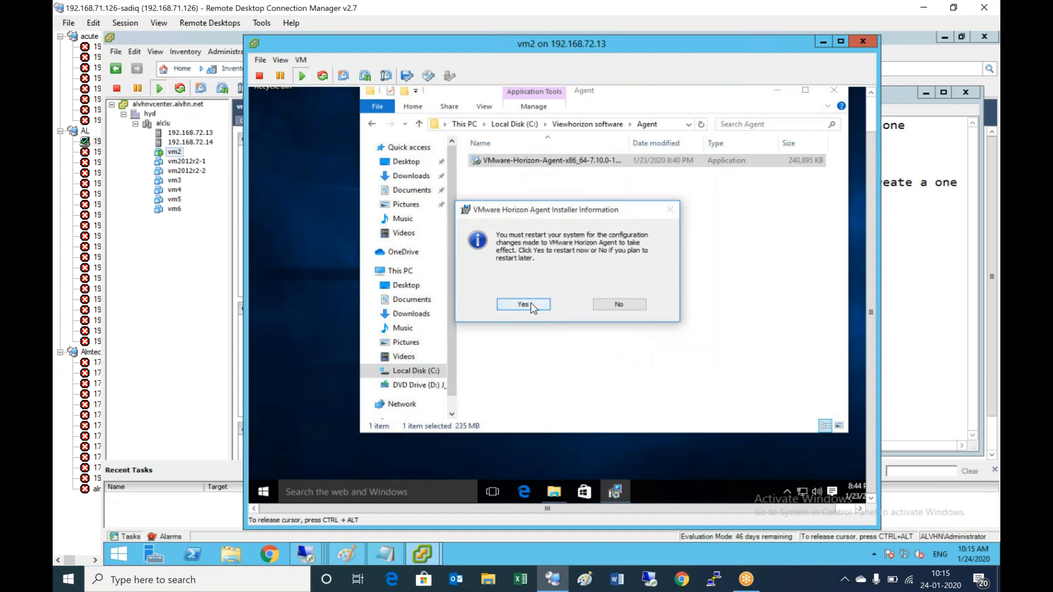
click(531, 306)
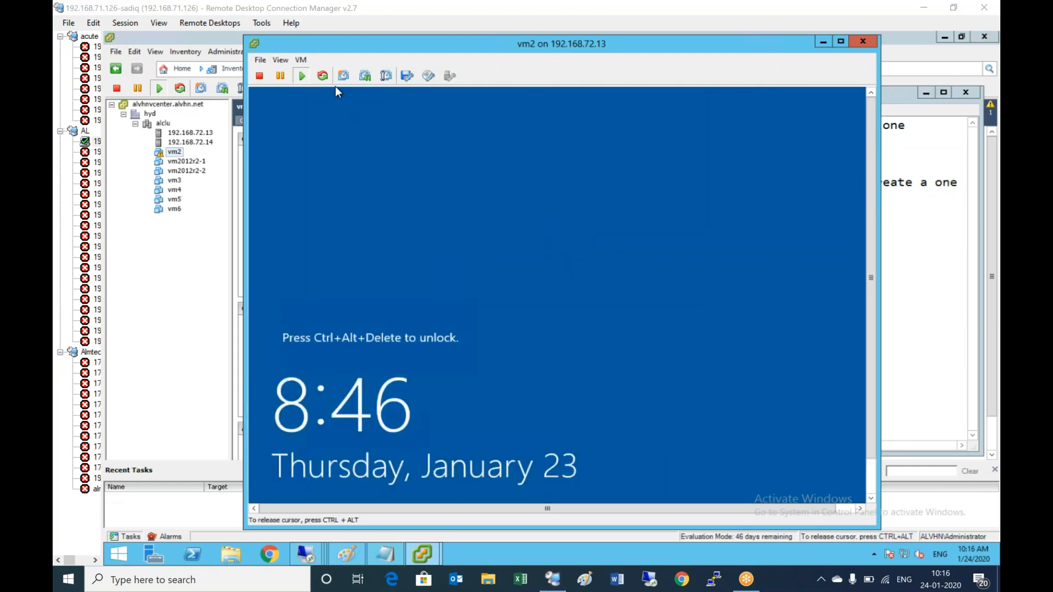
- Send Ctrl+Alt+Del via VM > Guest and enter the account password to sign in to vm2
click(300, 59)
mouse_move(428, 85)
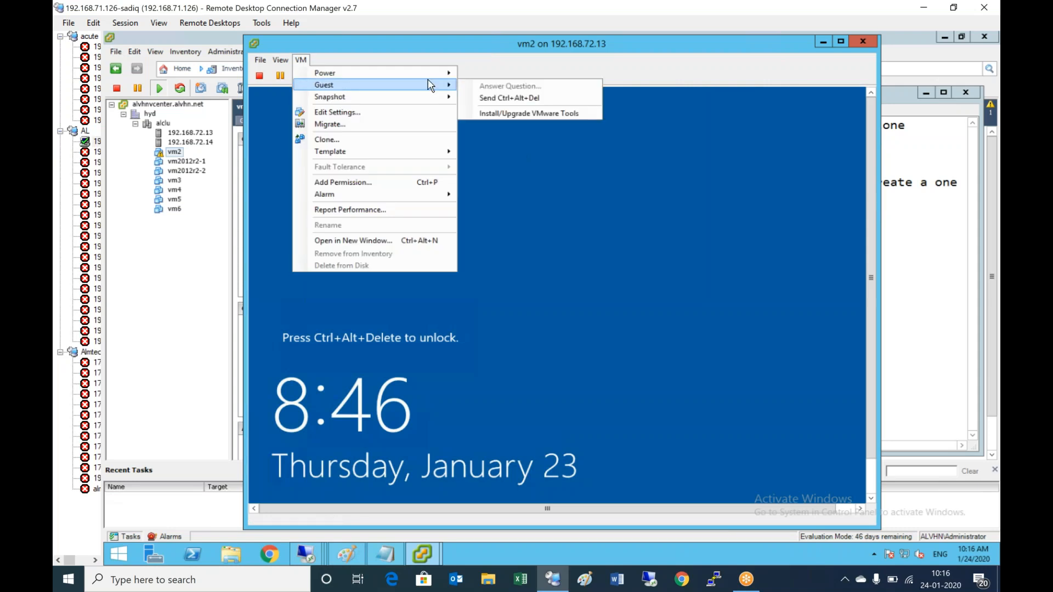
click(510, 95)
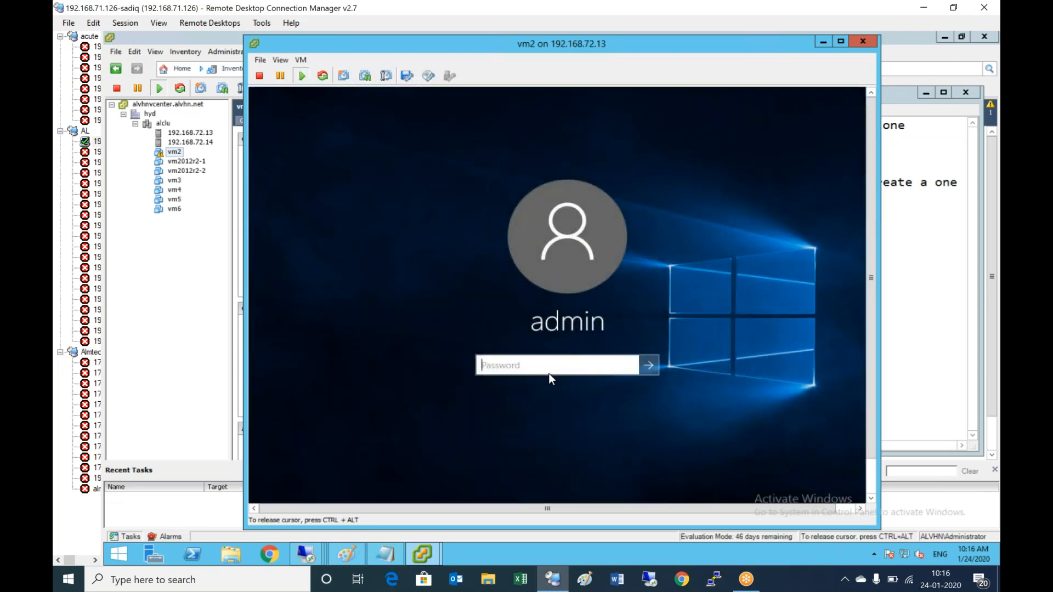
text(**********)
key(Return)
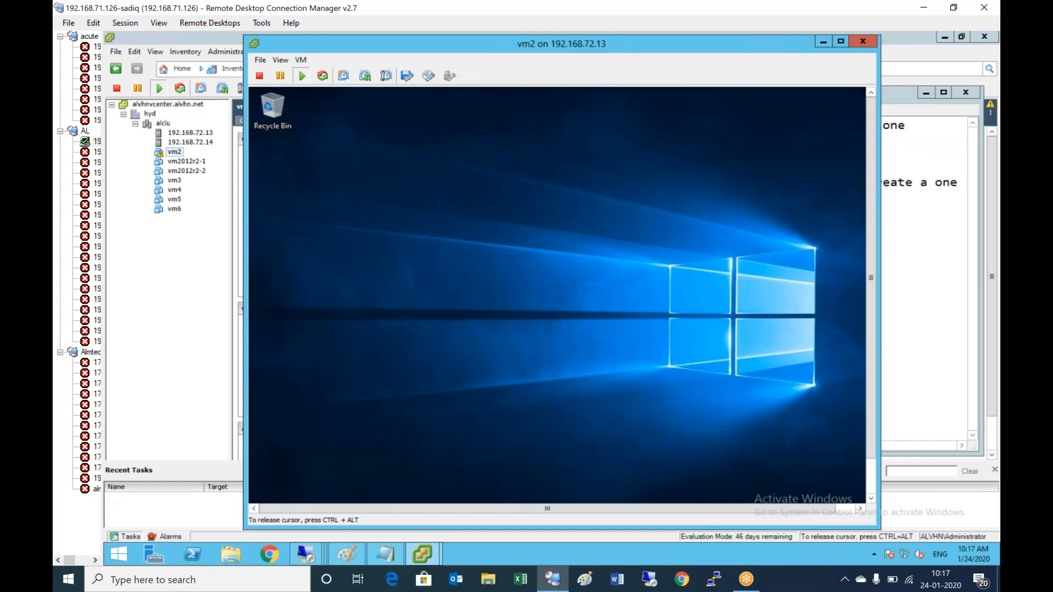
key(ctrl+alt)
click(873, 485)
click(610, 305)
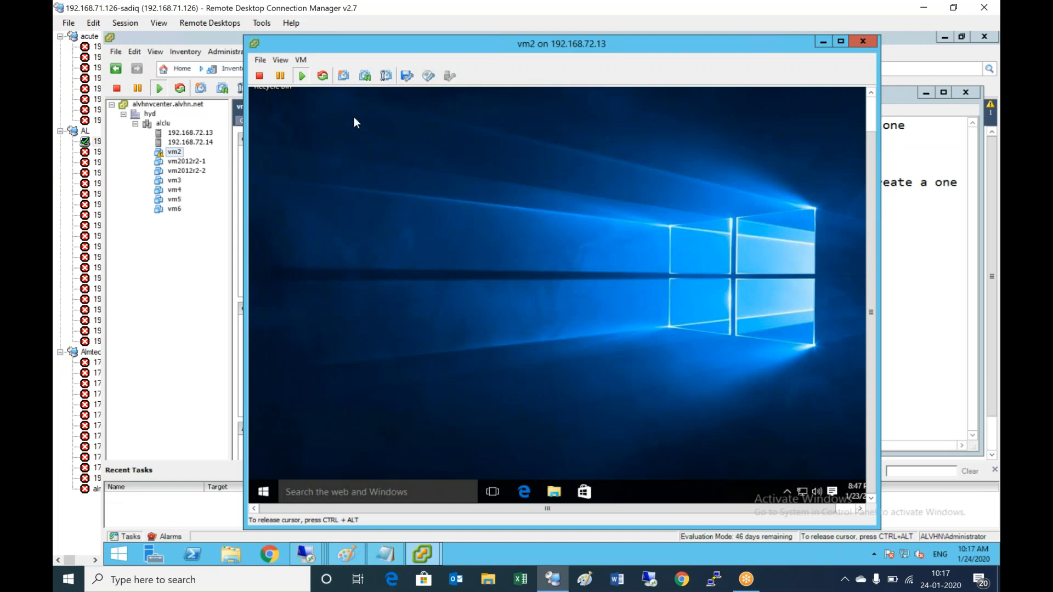
- Shut down vm2 via VM > Power > Shut Down Guest, confirm, and close the console window
click(301, 59)
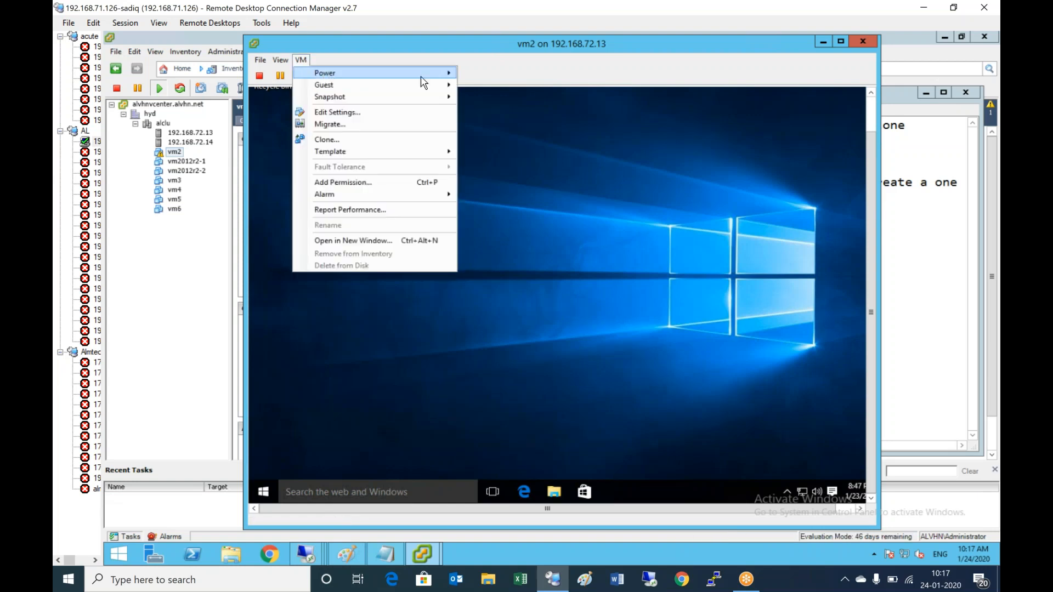
mouse_move(422, 77)
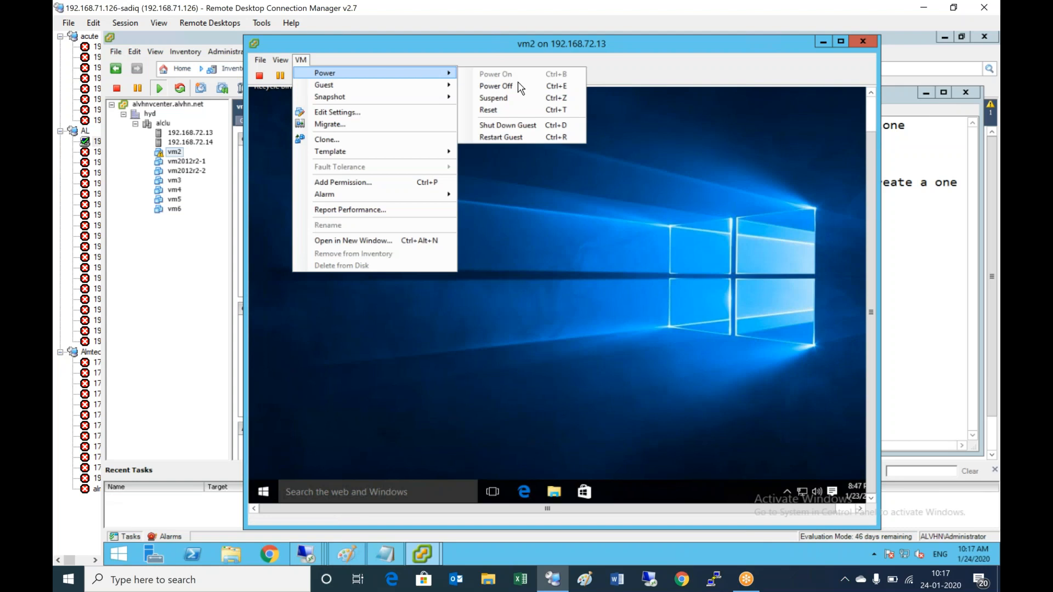
click(512, 124)
click(610, 335)
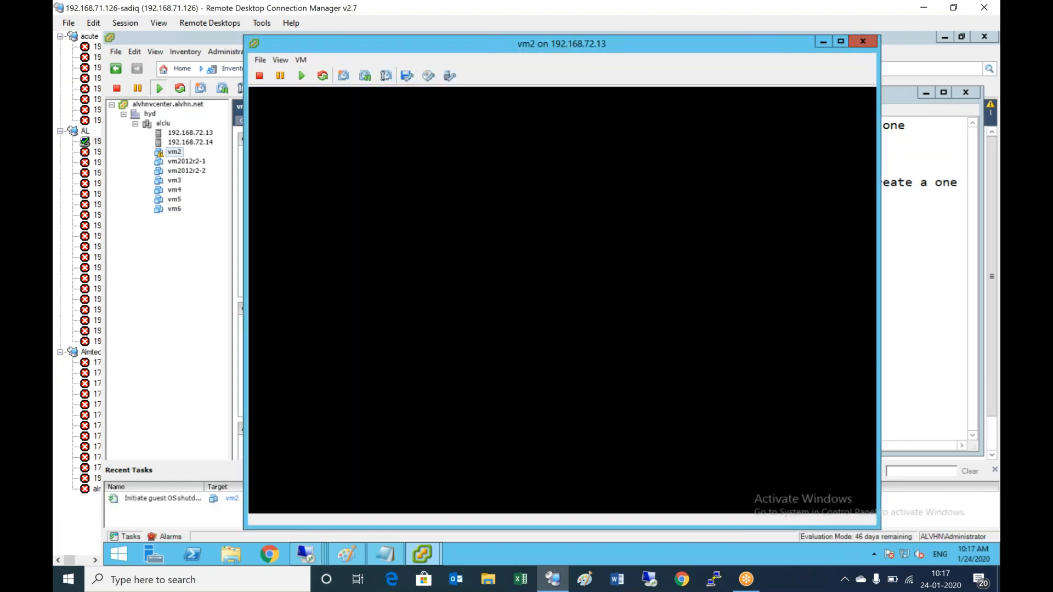
click(863, 41)
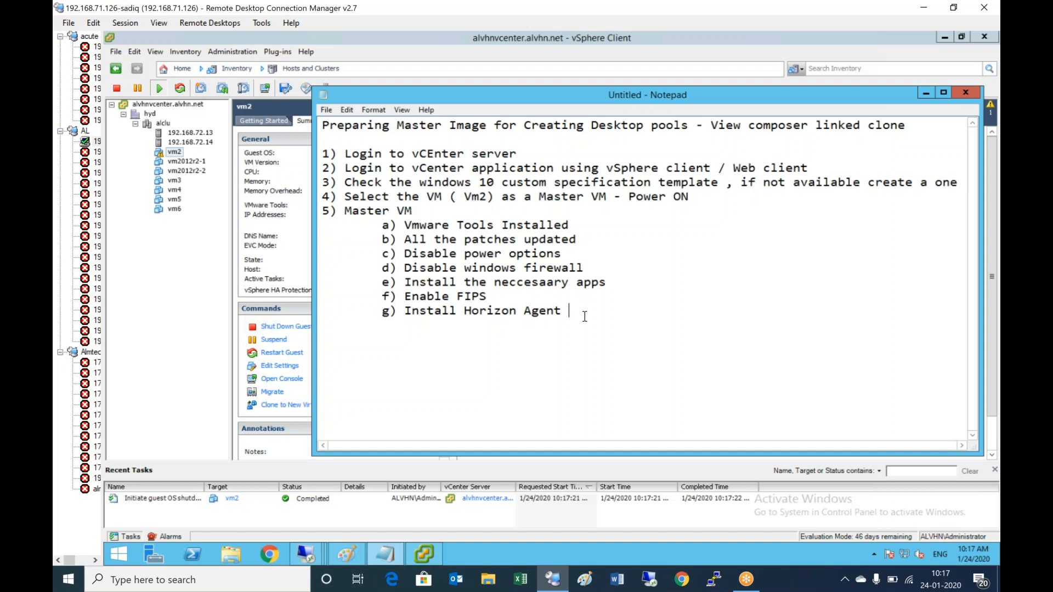
- Type the new checklist lines '6) Shutdown the VM' and '7) Create a Snapshot'
key(Return)
text(6) Shut)
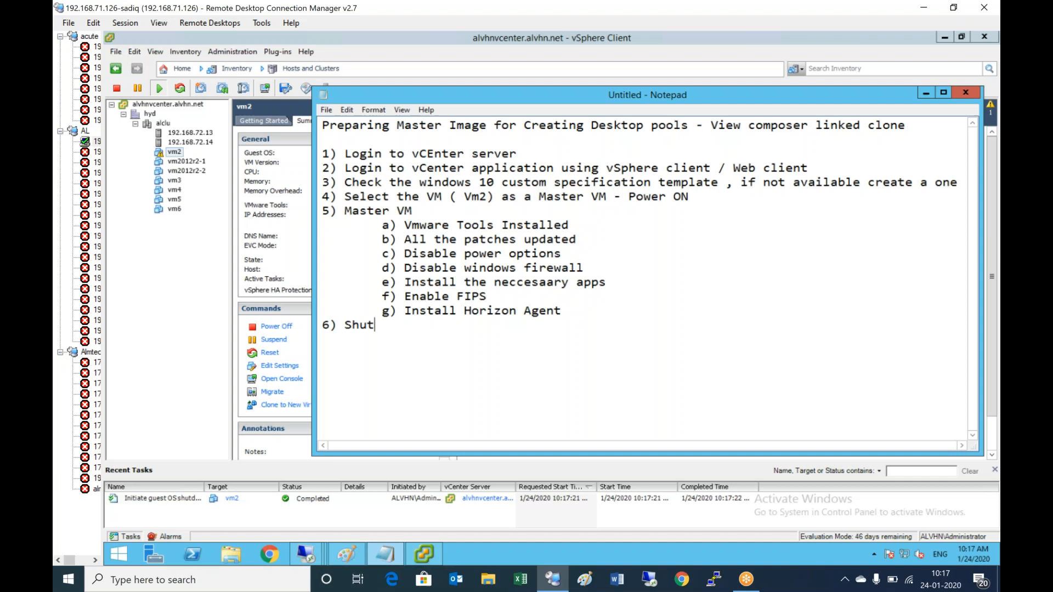
text(down the VM)
key(Return)
text(7) Cre)
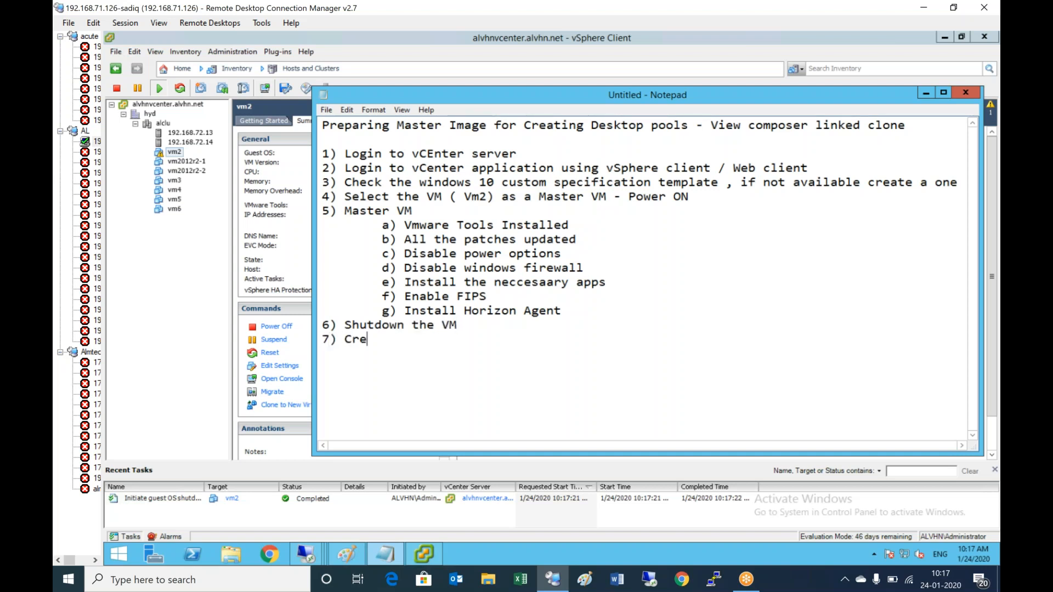
text(ate a Snap)
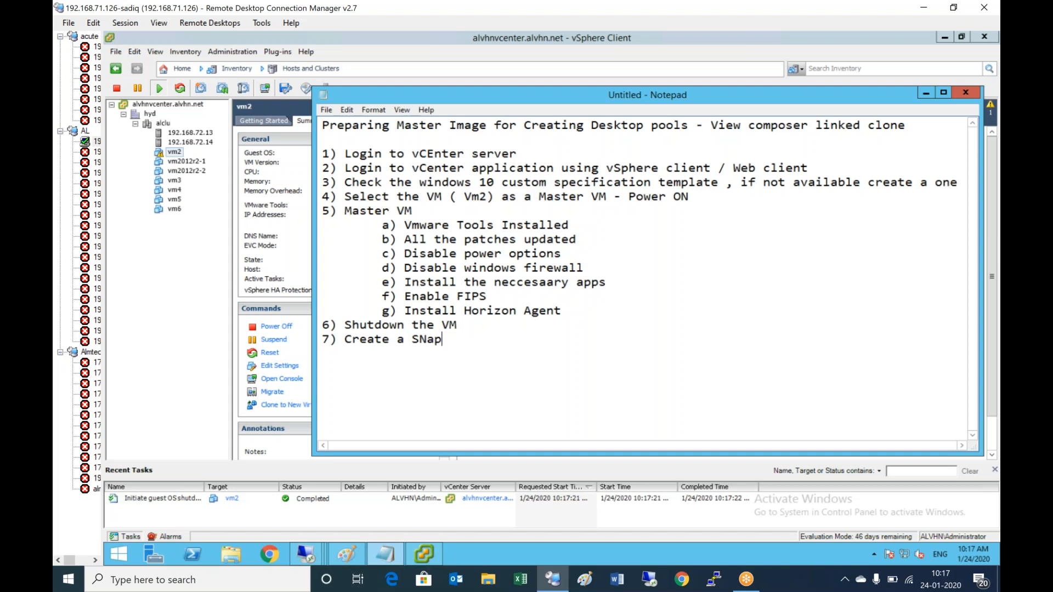
key(BackSpace)
key(BackSpace)
key(BackSpace)
text(napshot)
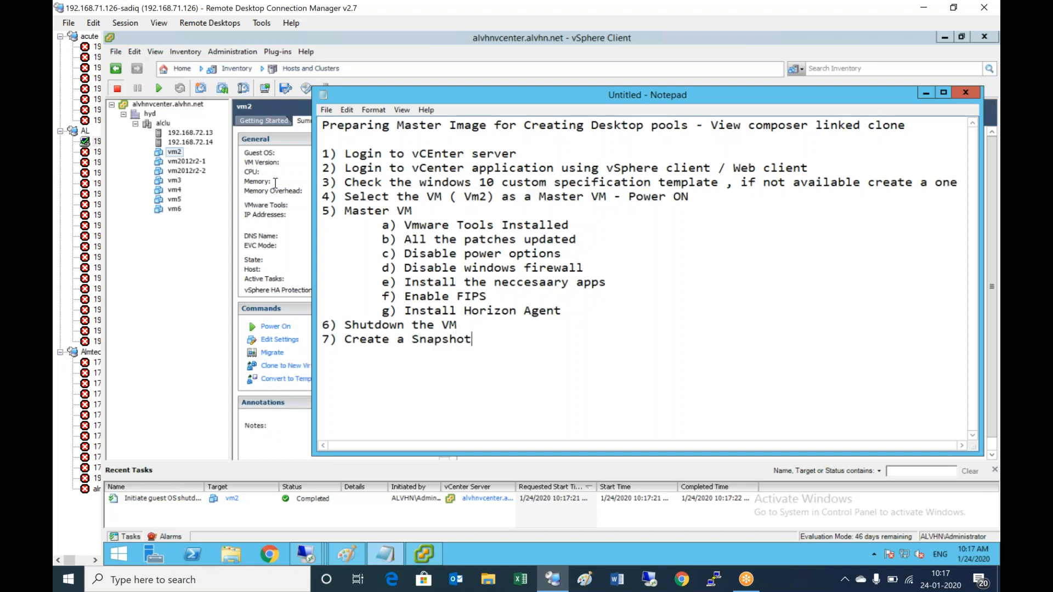
- Take a vm2 snapshot named 'BaseVM-linkedclone' and return to the Notepad checklist
click(175, 152)
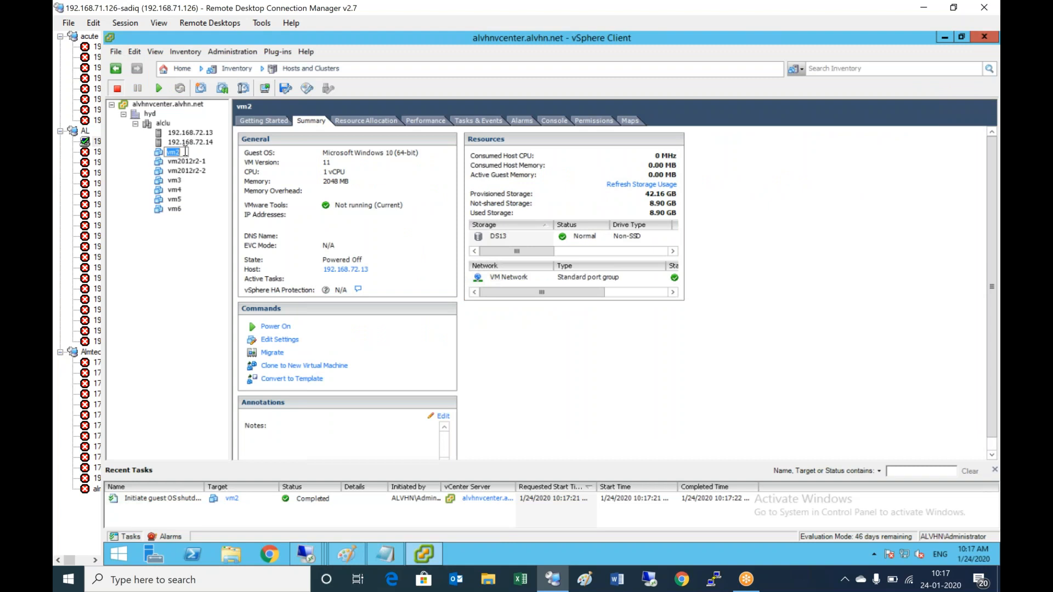
click(186, 200)
right_click(176, 153)
mouse_move(324, 180)
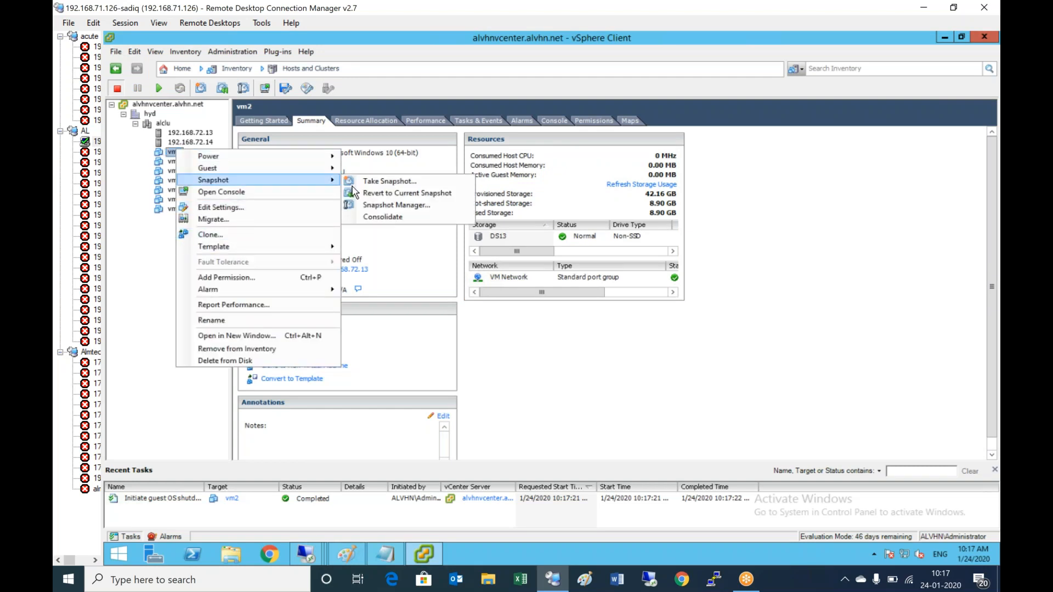
click(408, 182)
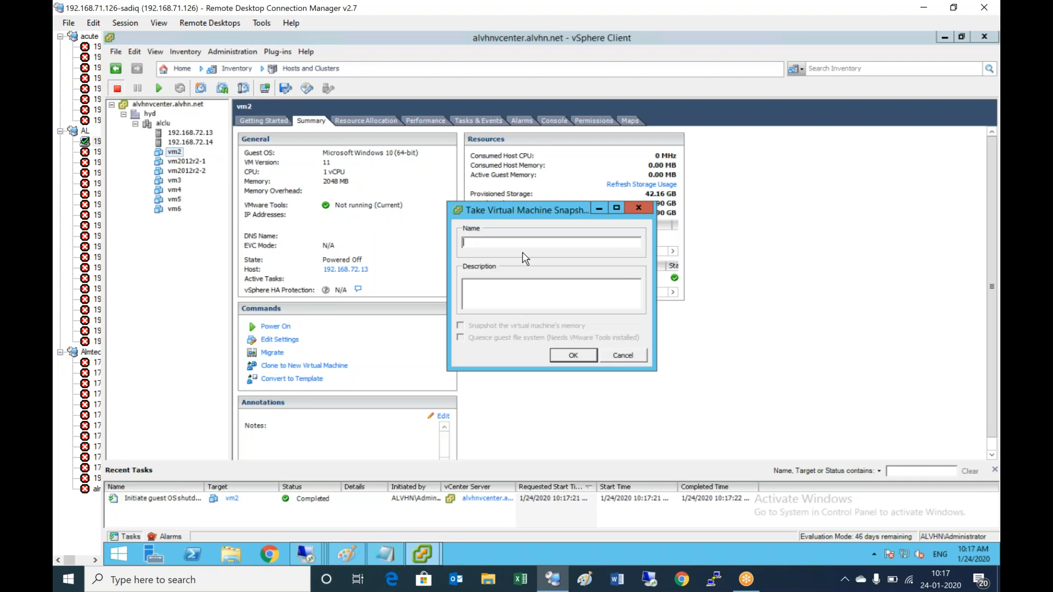
text(BaseVM-linkedclone)
click(576, 359)
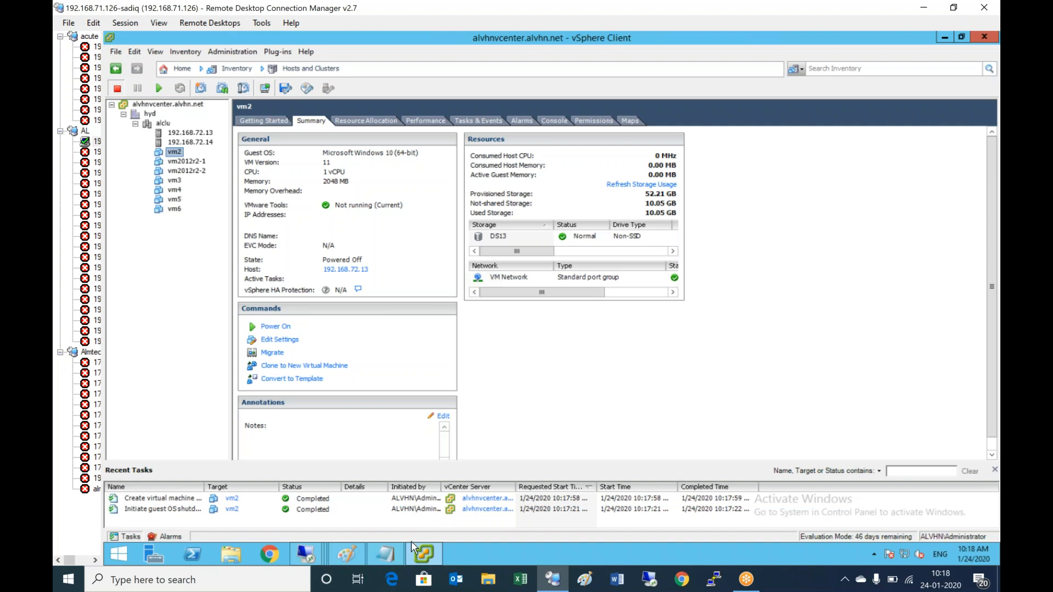
mouse_move(384, 561)
click(402, 522)
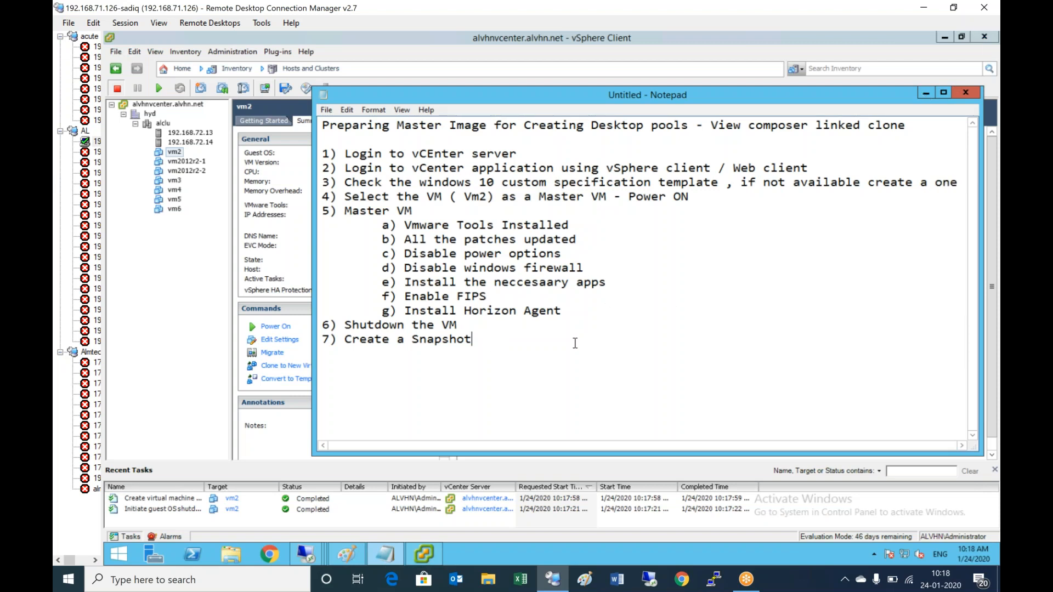
- Add the heading 'How to create a Desktop Pool - Dedicated - Linked clone' below step 7
key(Return)
key(Return)
text(How to create a Desktop Pool )
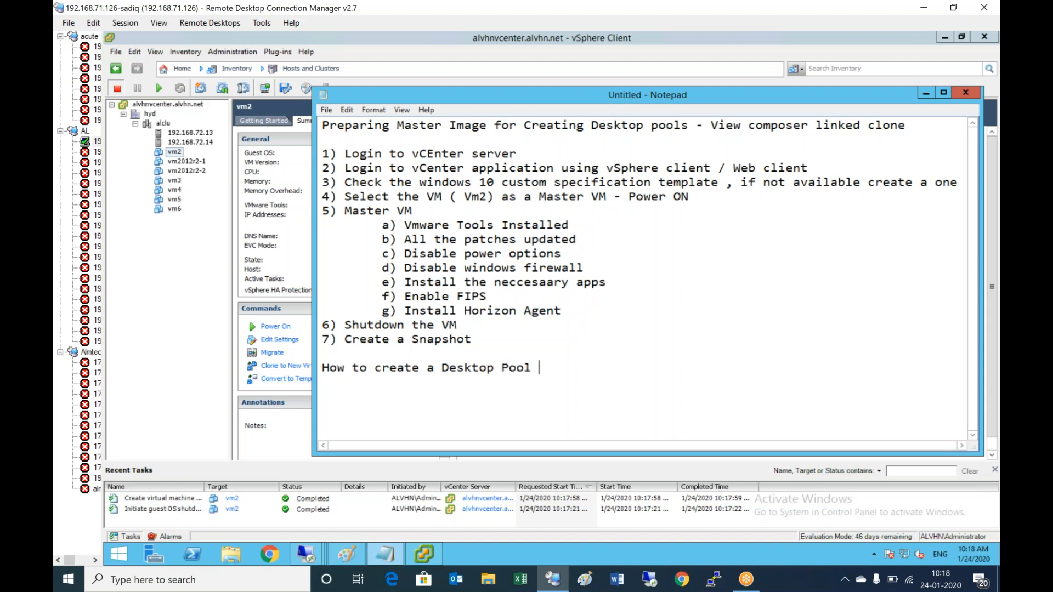
text(-)
key(BackSpace)
key(BackSpace)
key(BackSpace)
text(- Dedicated - L)
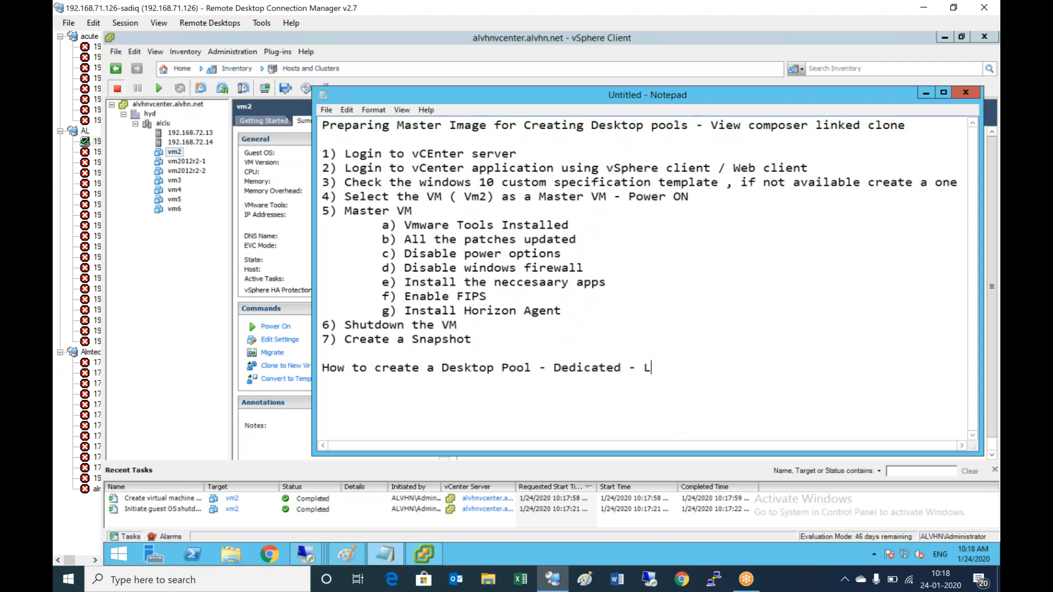
text(inked clone)
- List steps '1) Logon to connection server', '2) Launch Administrative console', '3) Create Desktop pool'
key(Return)
text(1) Logon)
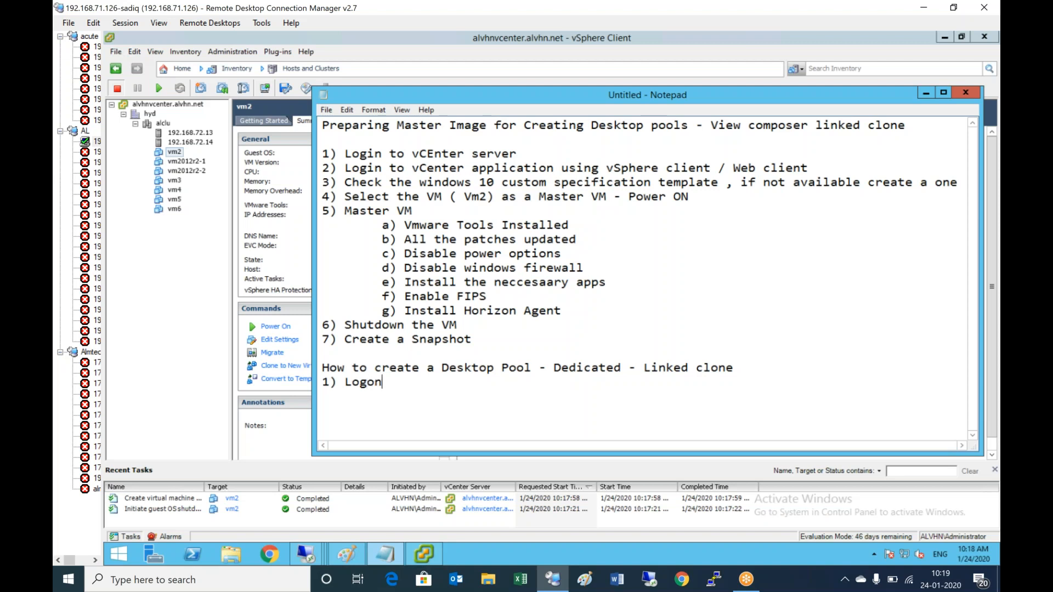
text( to connection server)
key(Return)
text(2) Lanu)
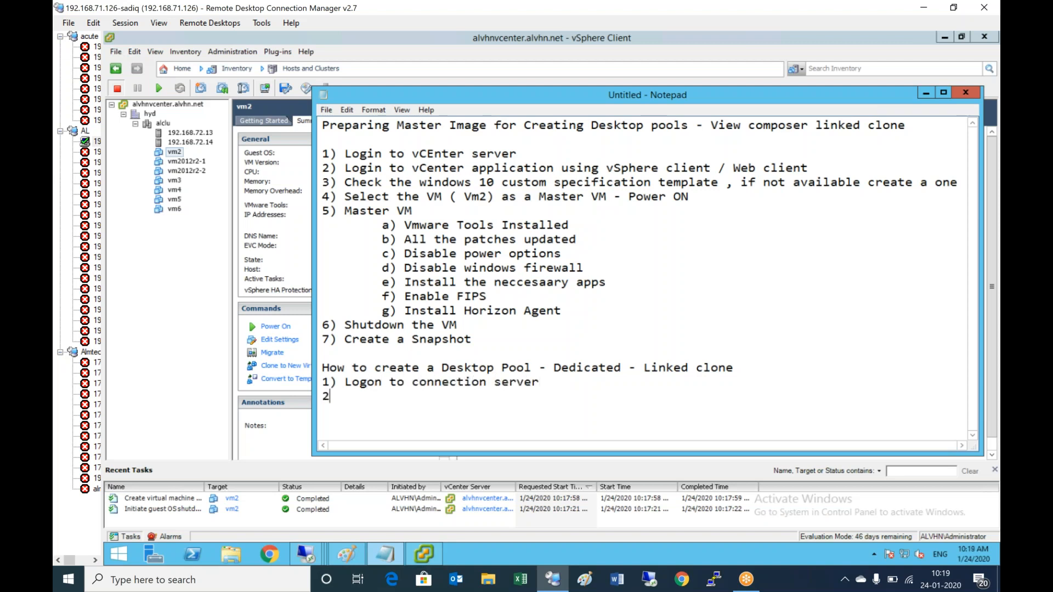
key(BackSpace)
key(BackSpace)
key(BackSpace)
text(aunch Admi)
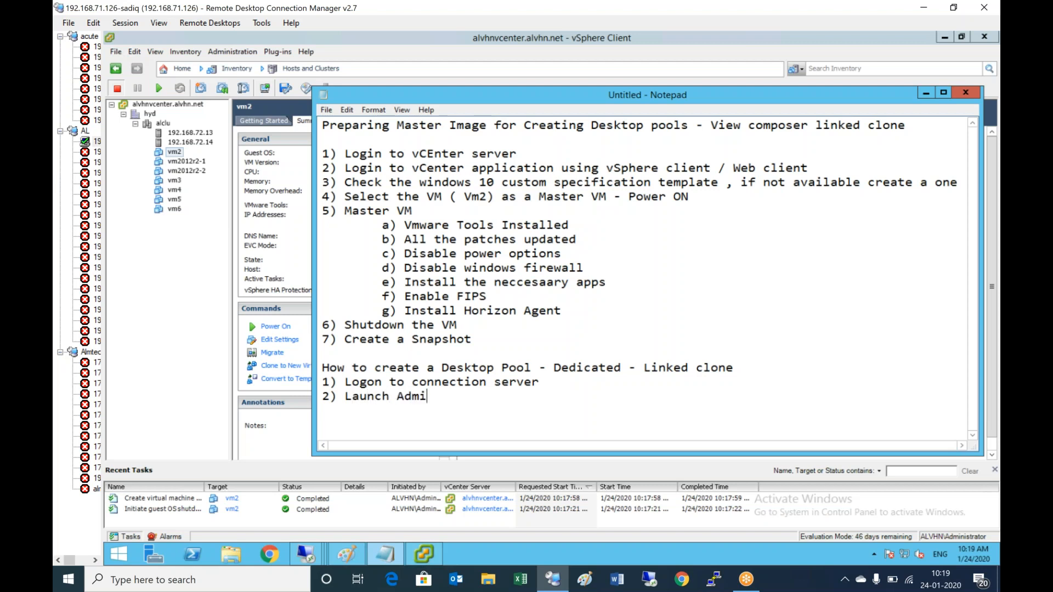
text(nistrative console)
key(Return)
text(3) )
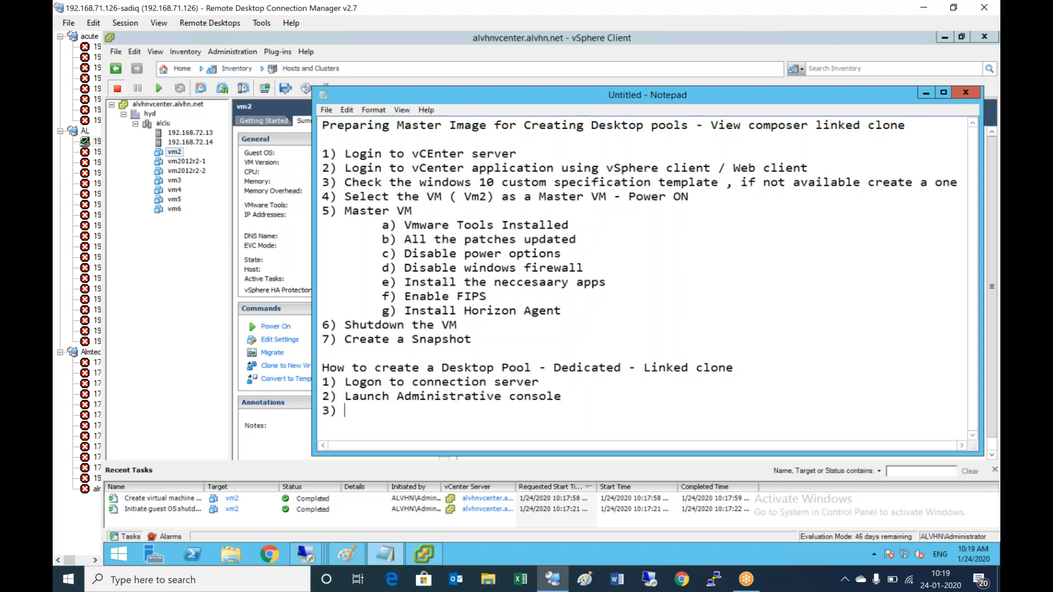
text(Create Desktop pool)
key(Return)
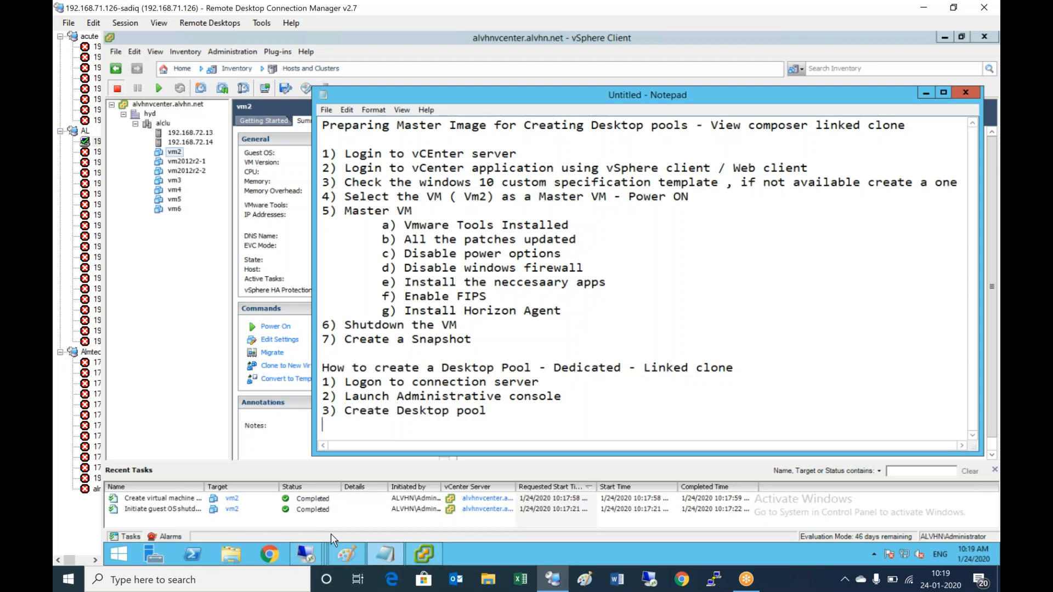
- On the Server01 session, close the View Administrator tab and Chrome, then relaunch Chrome
click(318, 549)
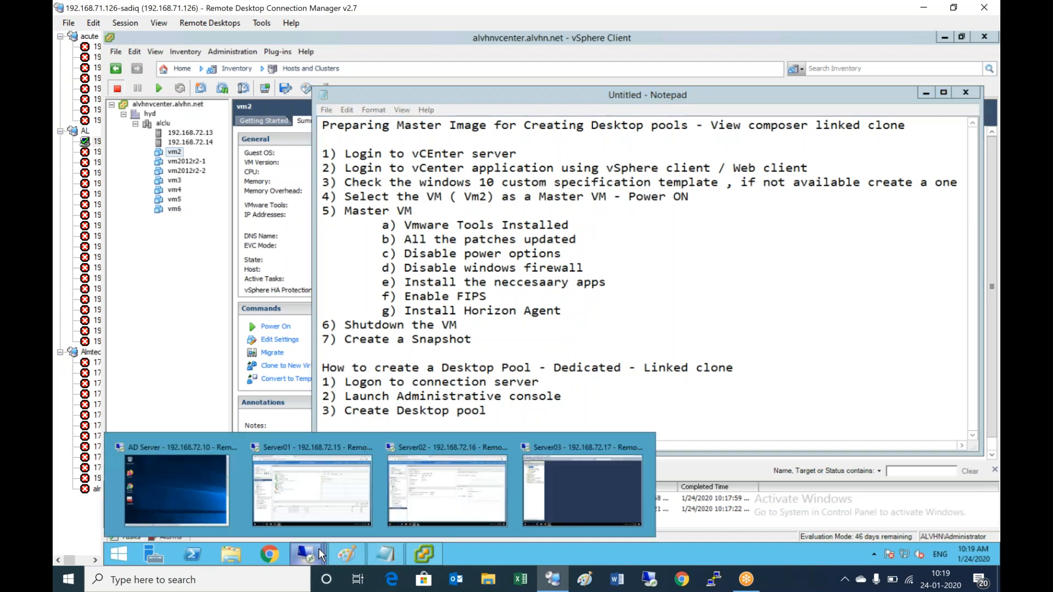
click(312, 490)
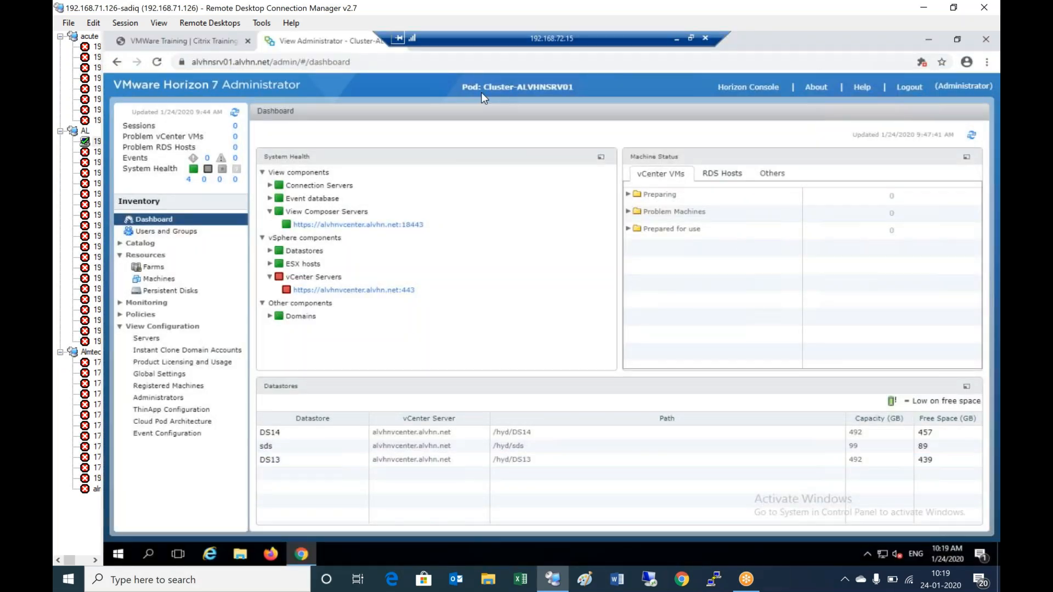
right_click(331, 45)
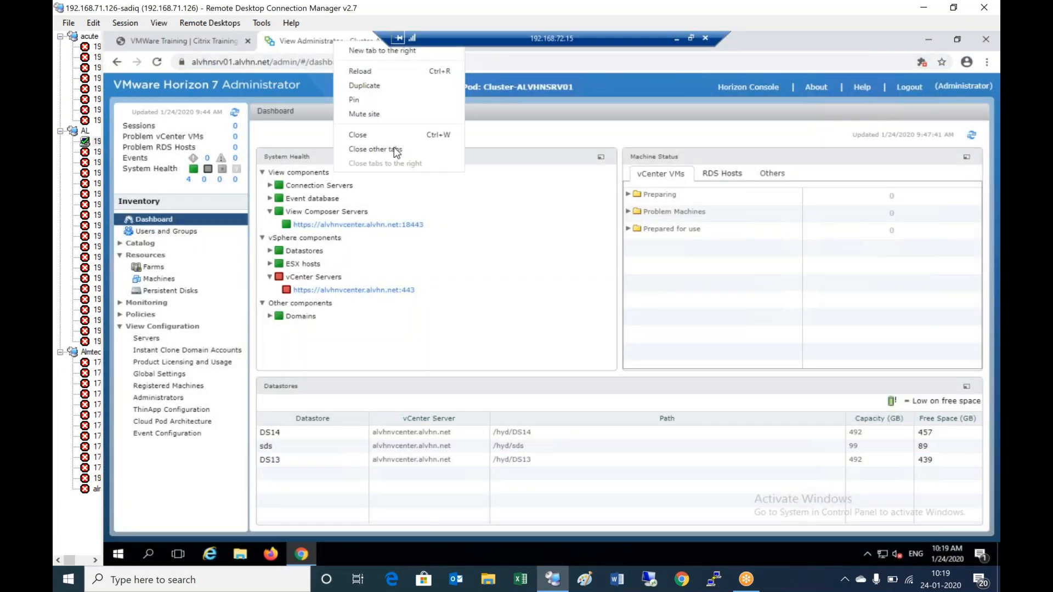
click(364, 140)
right_click(290, 41)
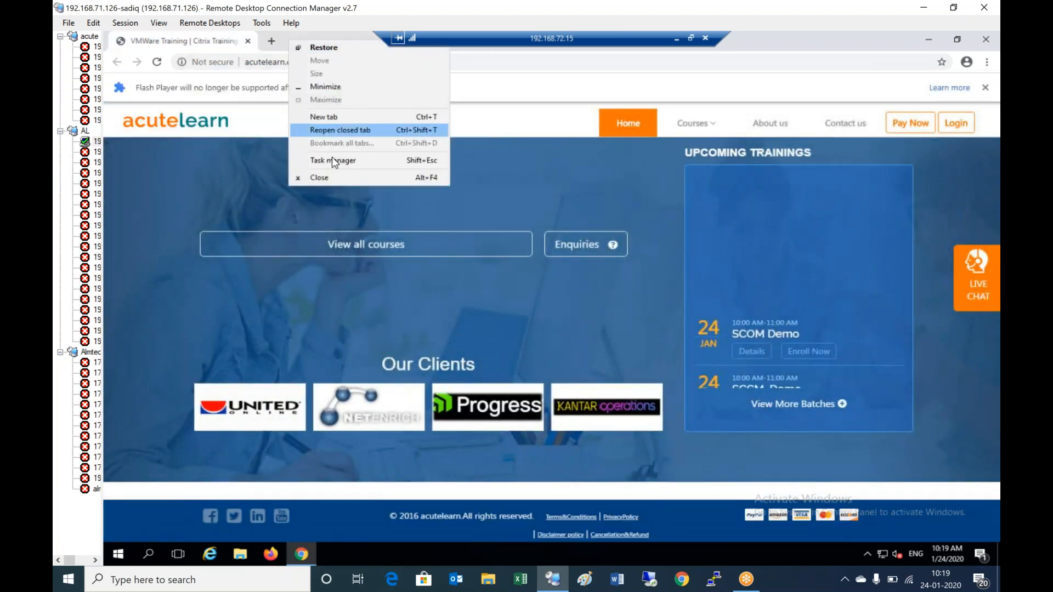
click(322, 177)
double_click(127, 187)
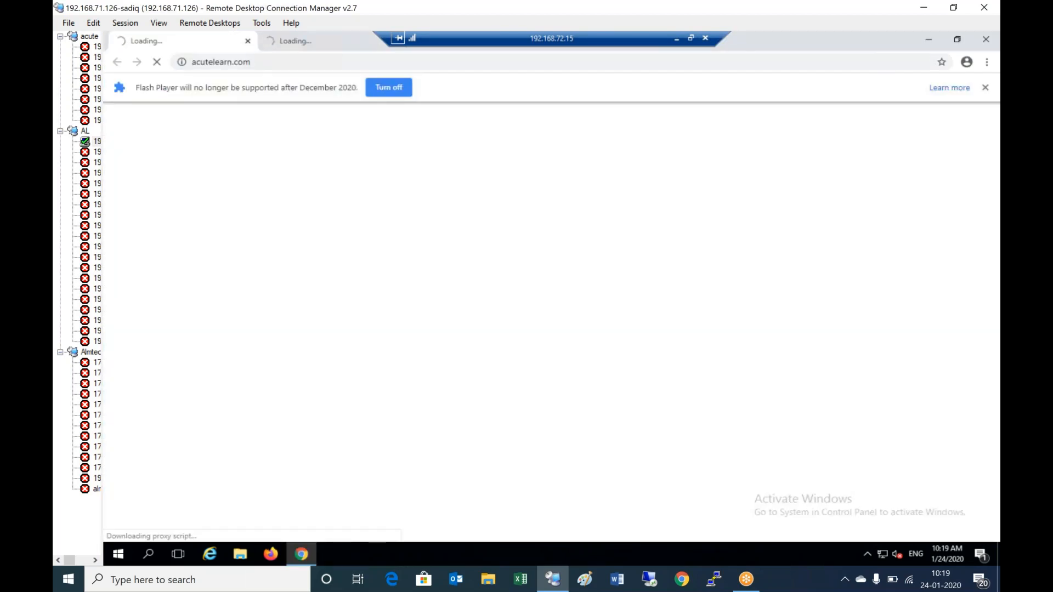
- Minimise the Server01 session, vSphere Client and Paint windows to clear the desktop
click(676, 39)
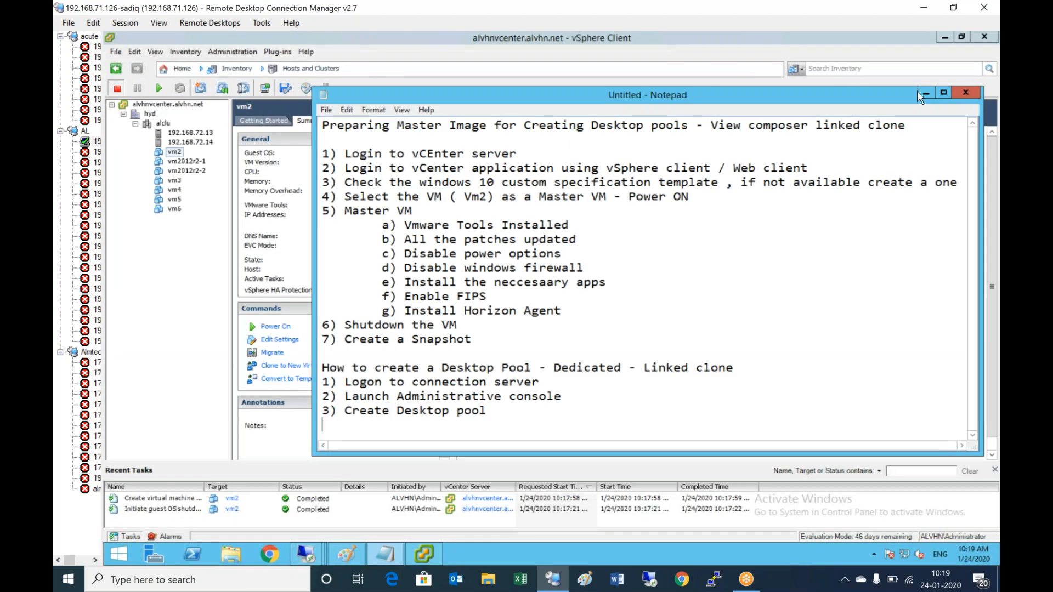
drag(693, 41, 688, 103)
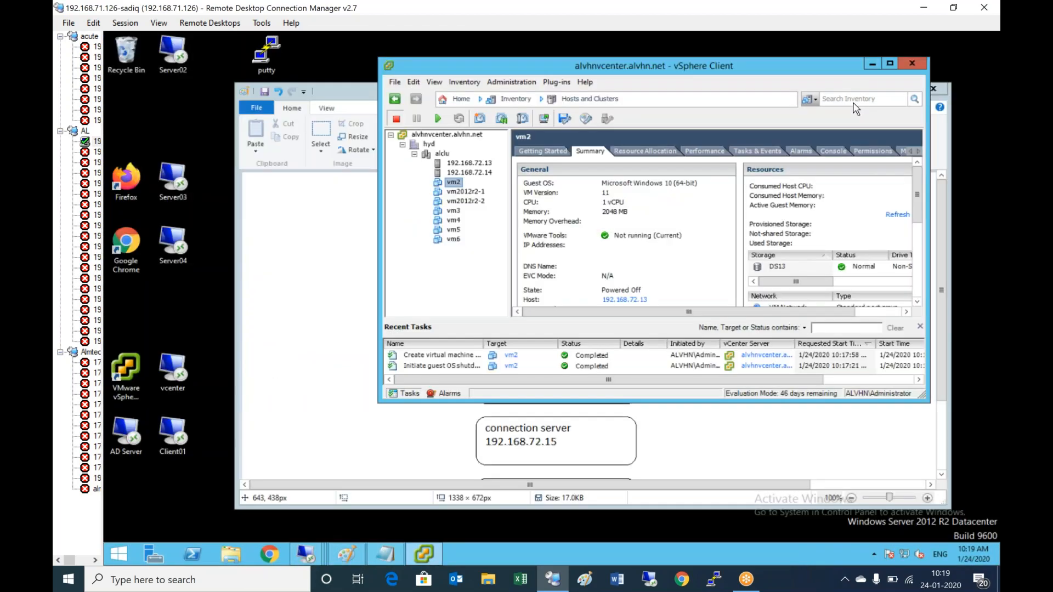
click(872, 64)
click(890, 87)
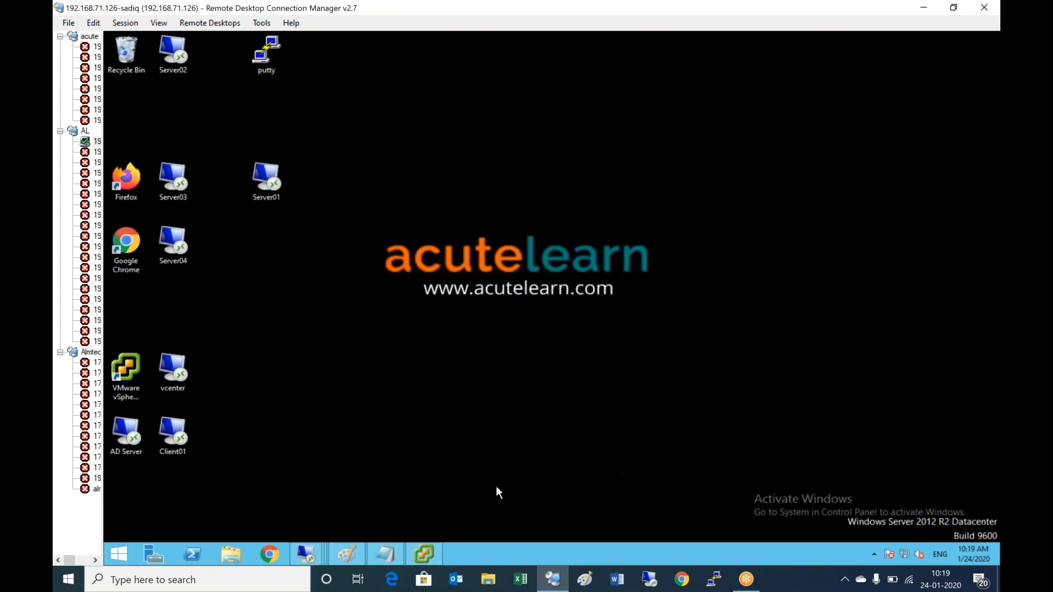
- Back in Server01, open the Horizon 7 Administrator tab and allow Adobe Flash Player
mouse_move(306, 553)
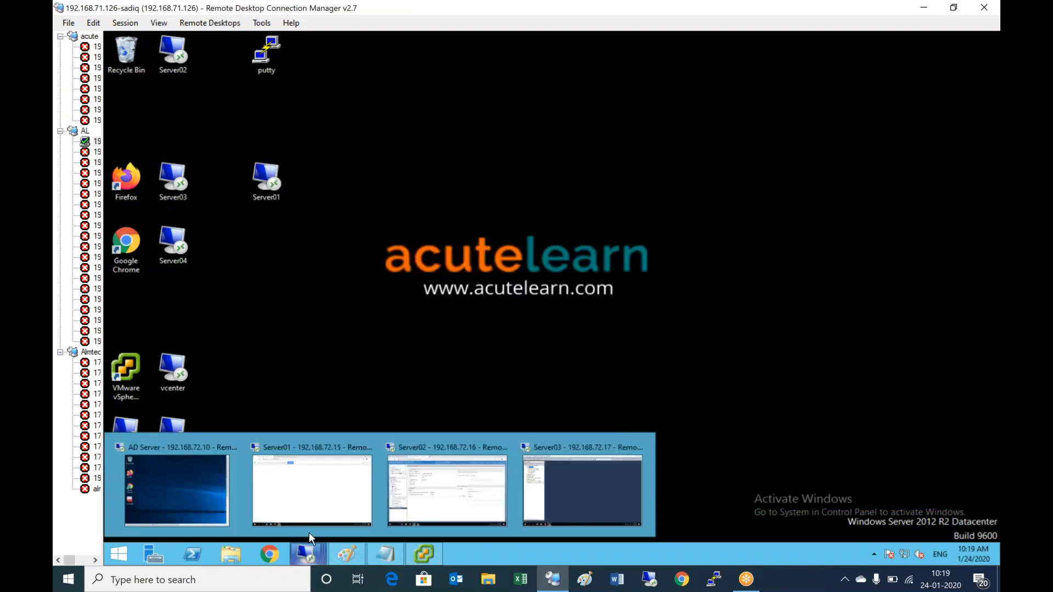
click(322, 503)
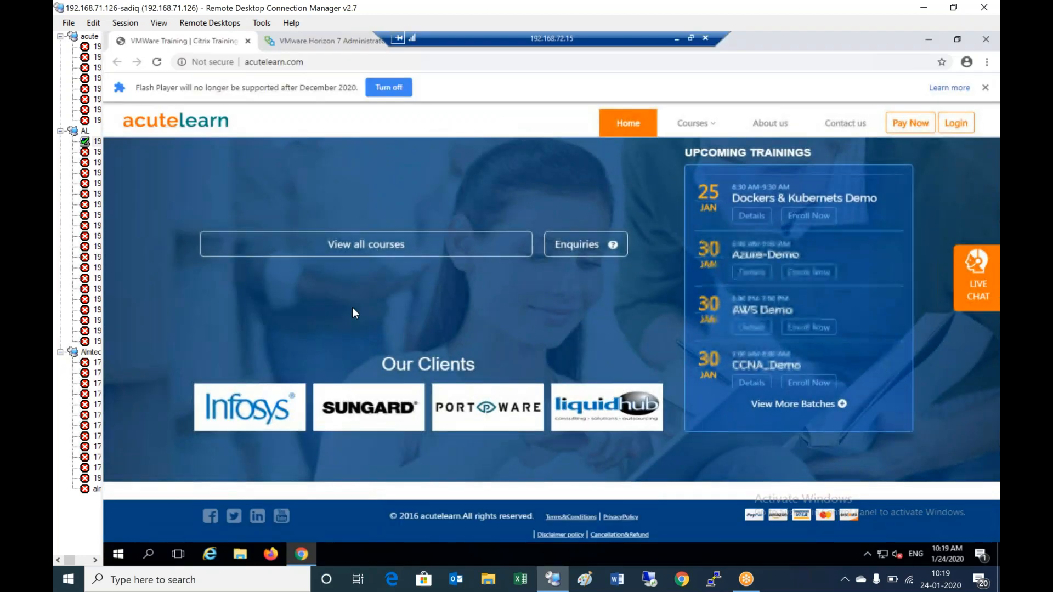
click(329, 41)
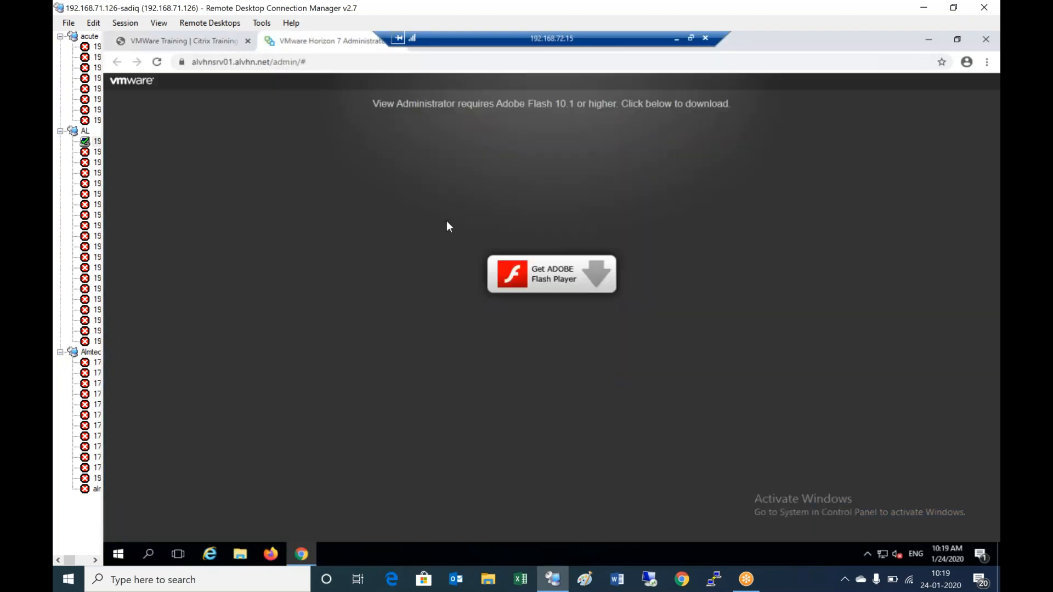
click(588, 286)
click(294, 129)
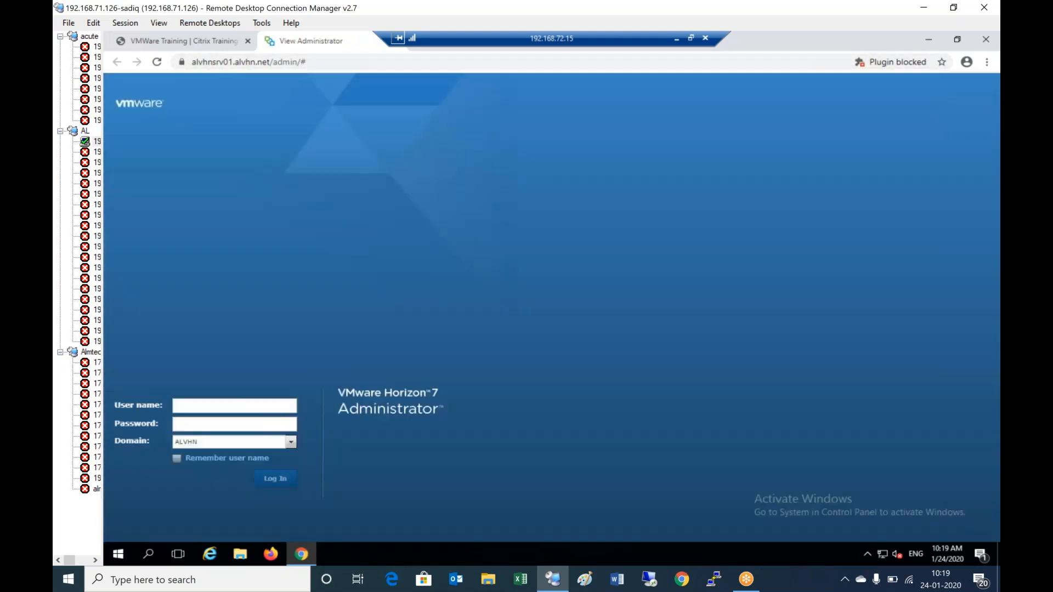
- Log in with the administrator account and open Catalog > Desktop Pools
click(229, 407)
text(Ad)
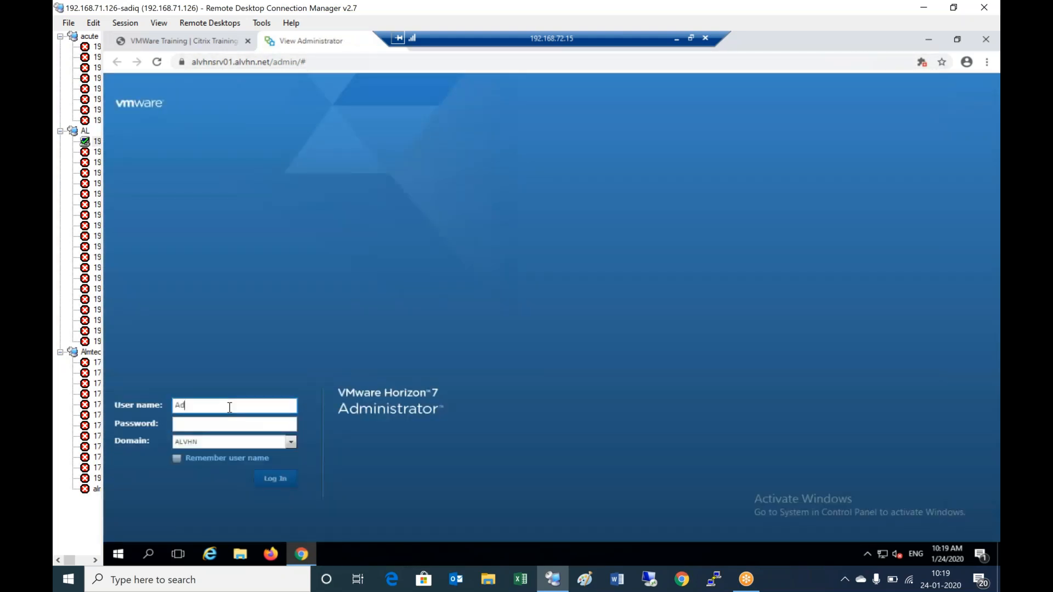
text(ministrator)
key(Tab)
text(**********)
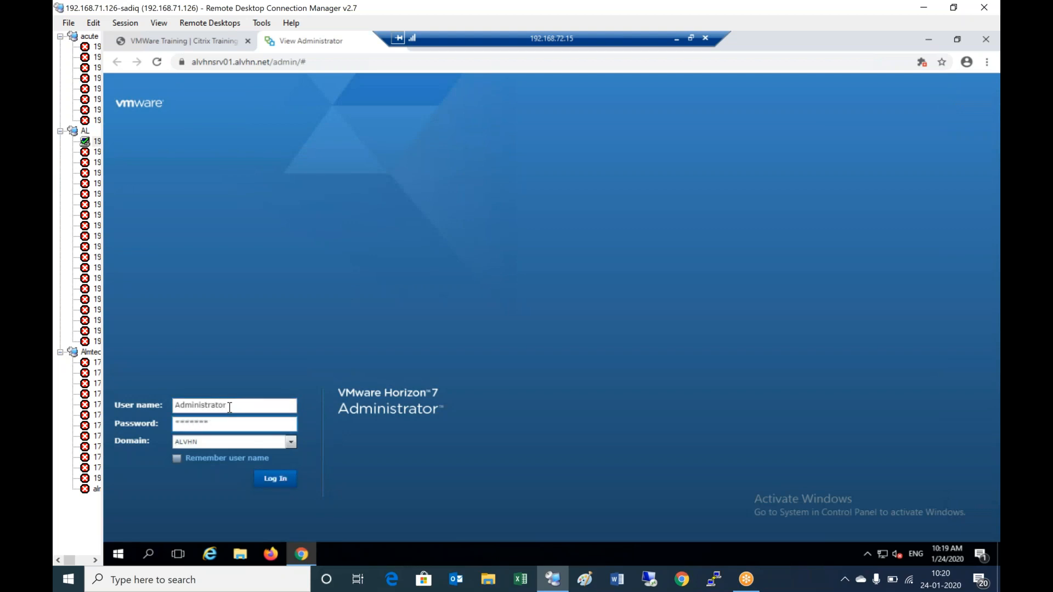
text(**)
click(265, 479)
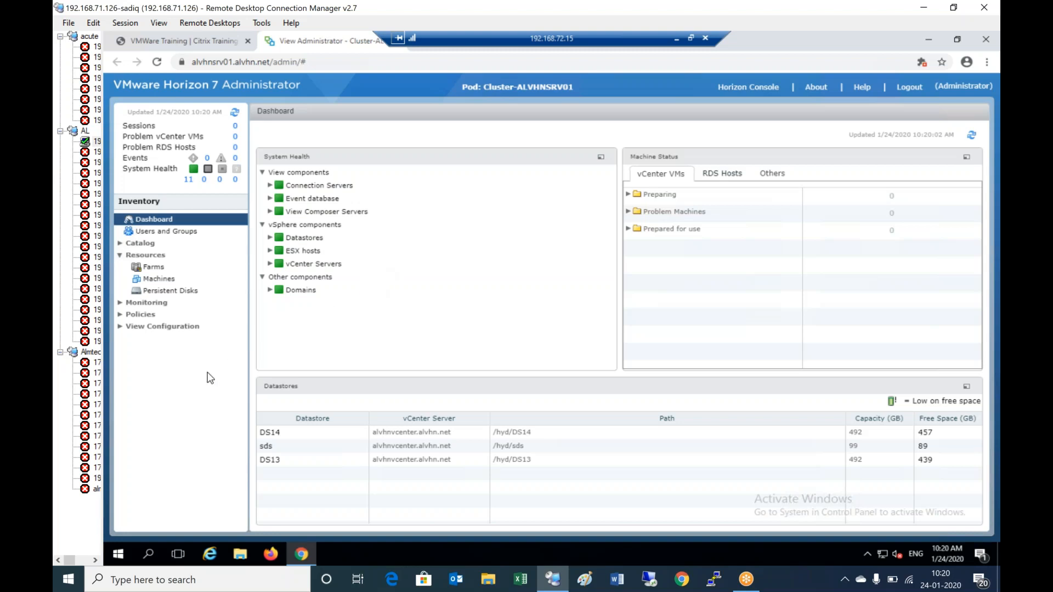
click(132, 244)
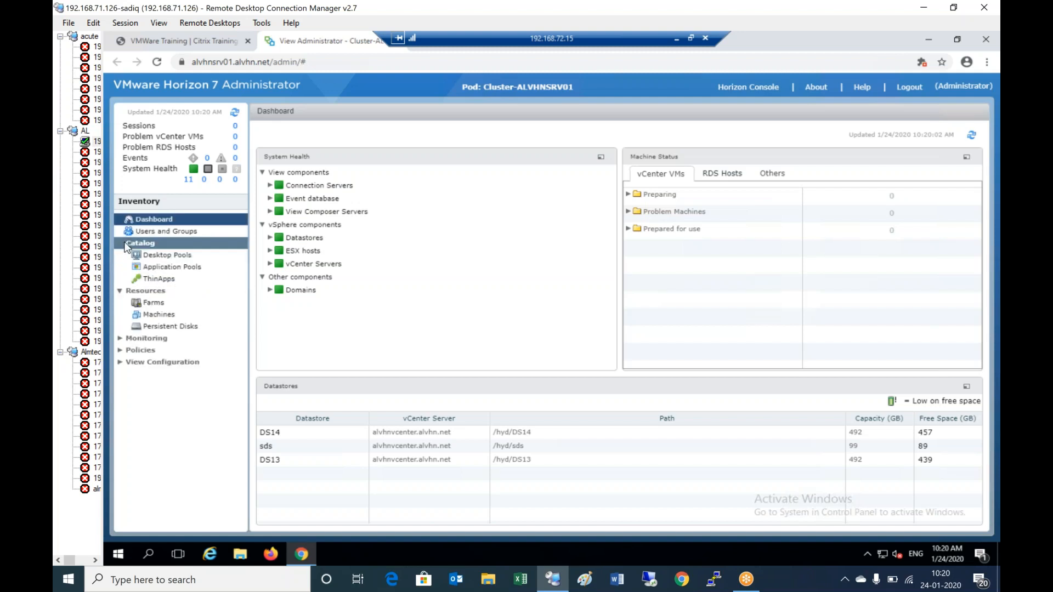
click(181, 258)
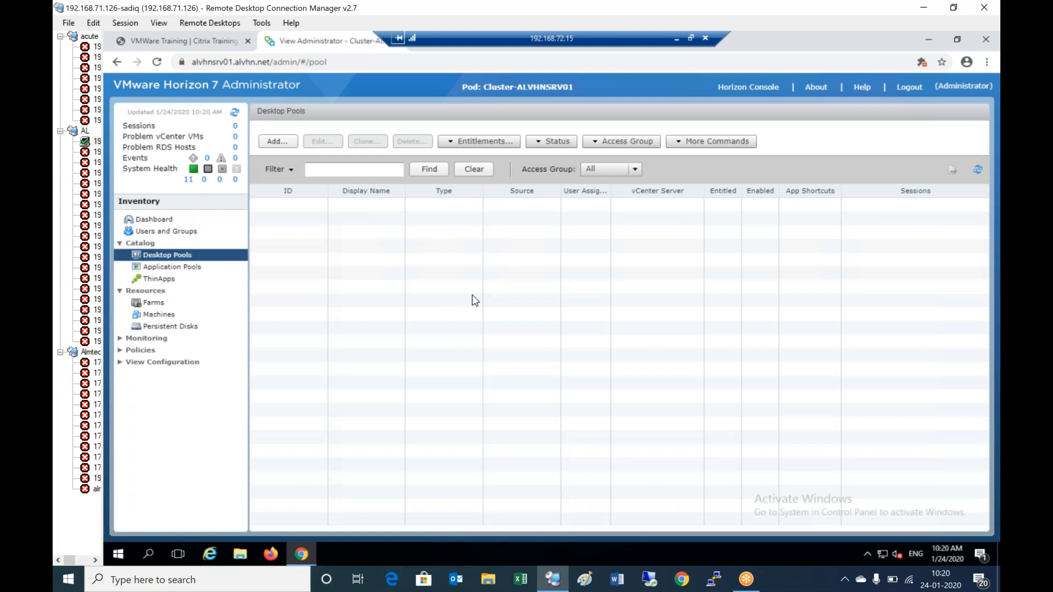
- Start a dedicated desktop pool using View Composer linked clones on the listed vCenter Server
click(277, 143)
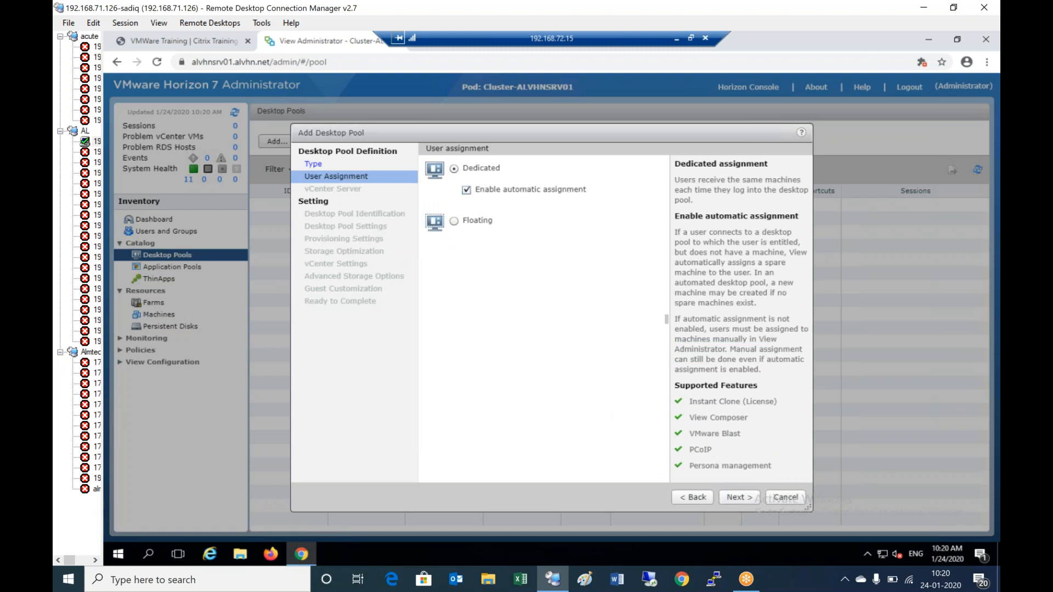
click(742, 498)
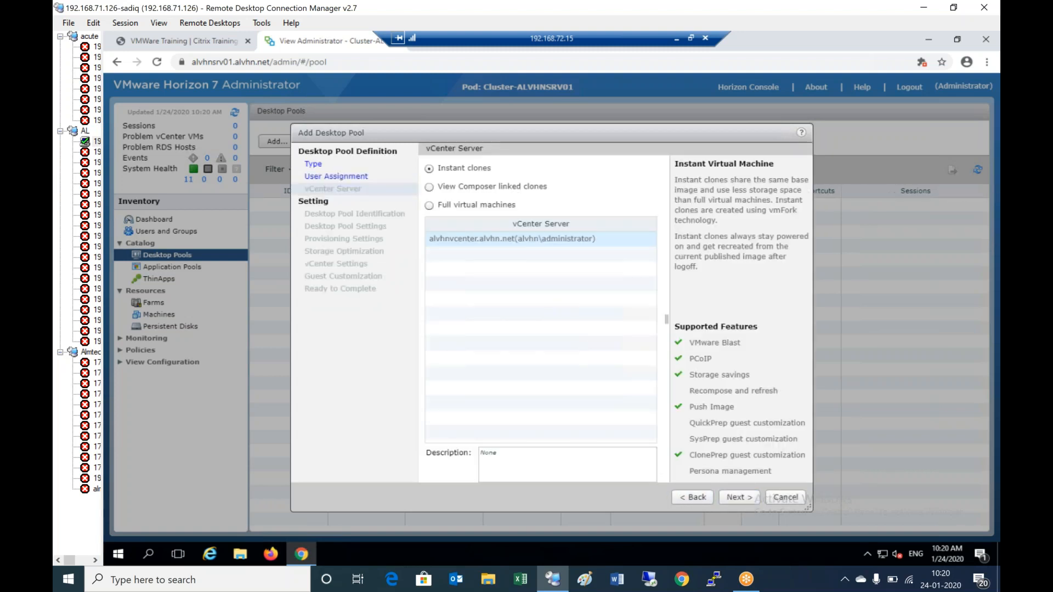
click(485, 191)
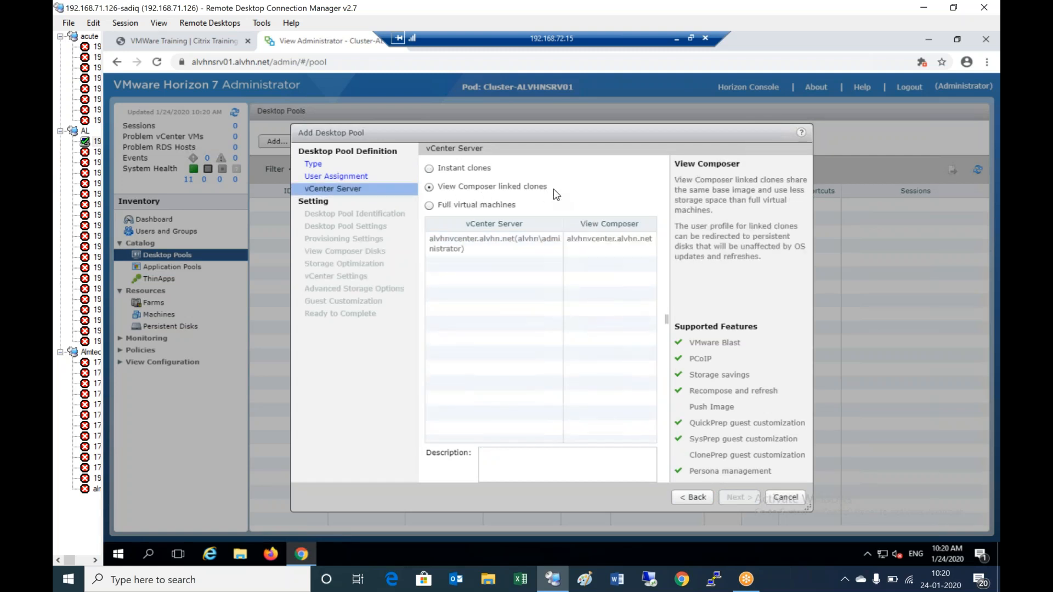
click(474, 240)
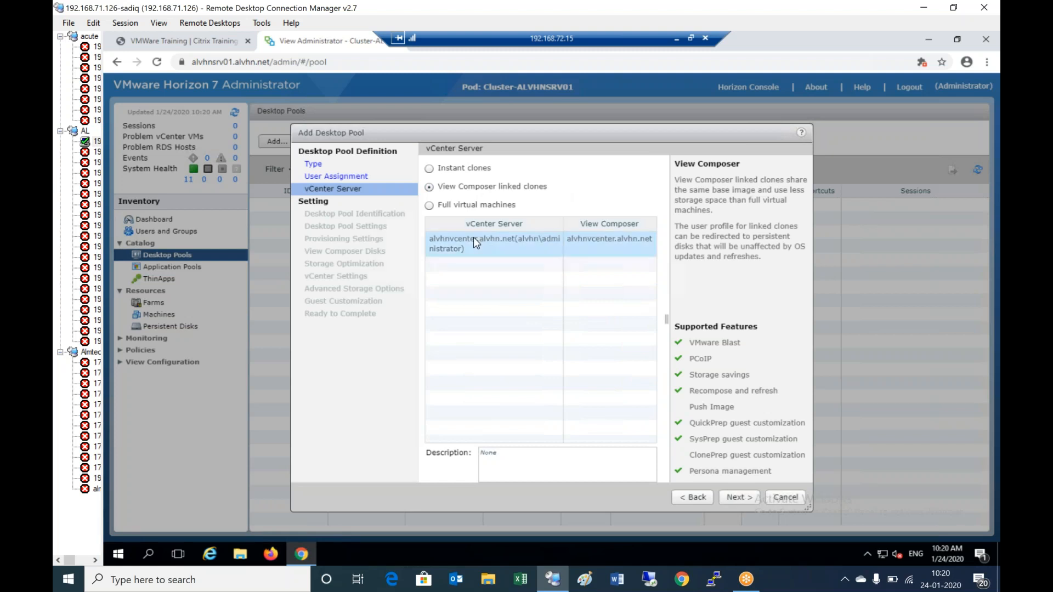
click(739, 493)
click(540, 169)
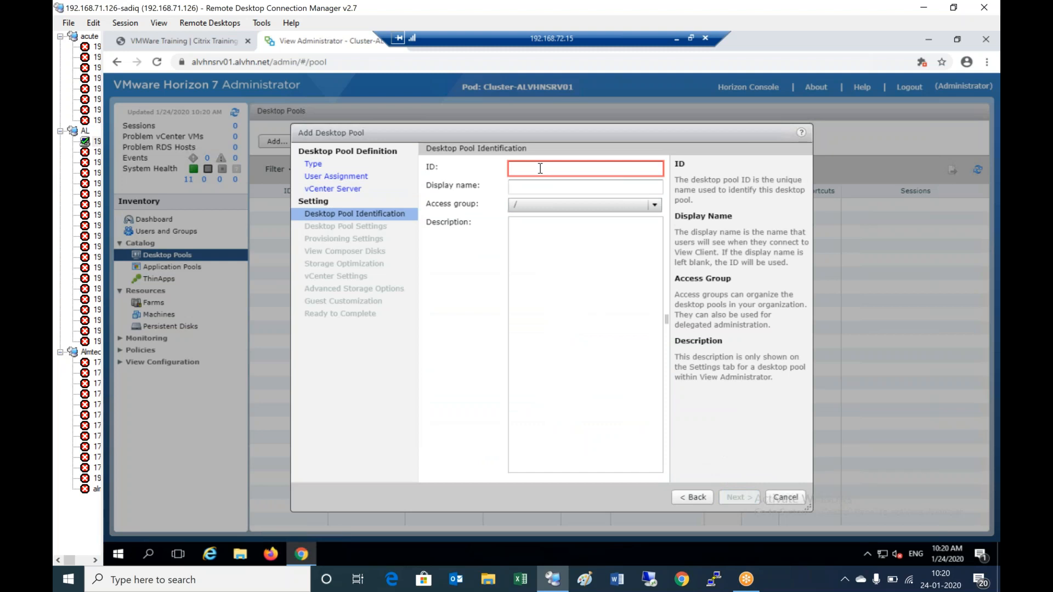
- Enter pool ID fin-ded-lc and display name 'Dedicated Linked clone desktops', then continue
text(fin-)
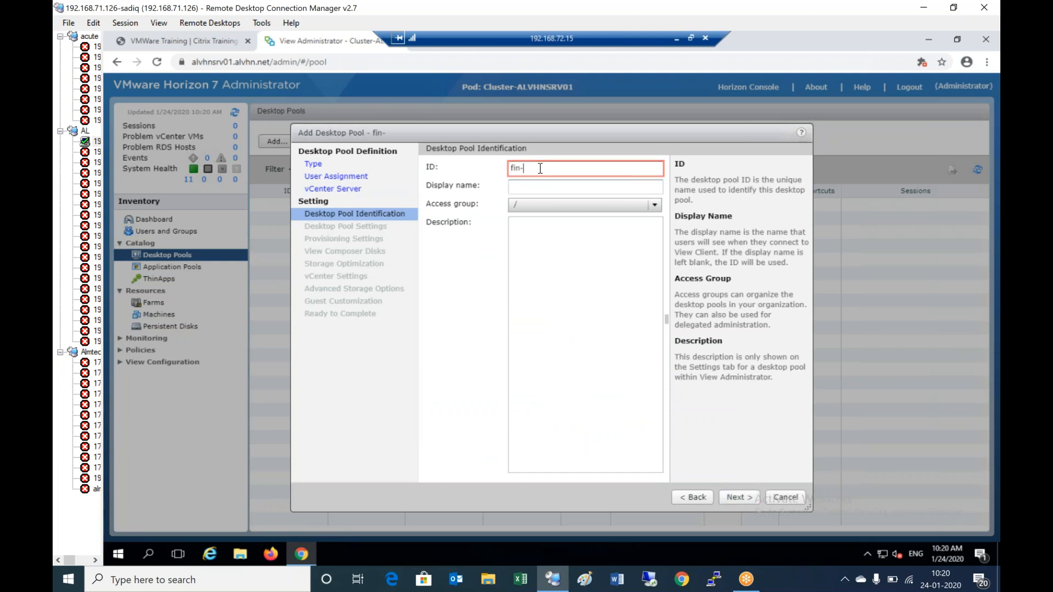
text(ded-linkedclone)
click(556, 189)
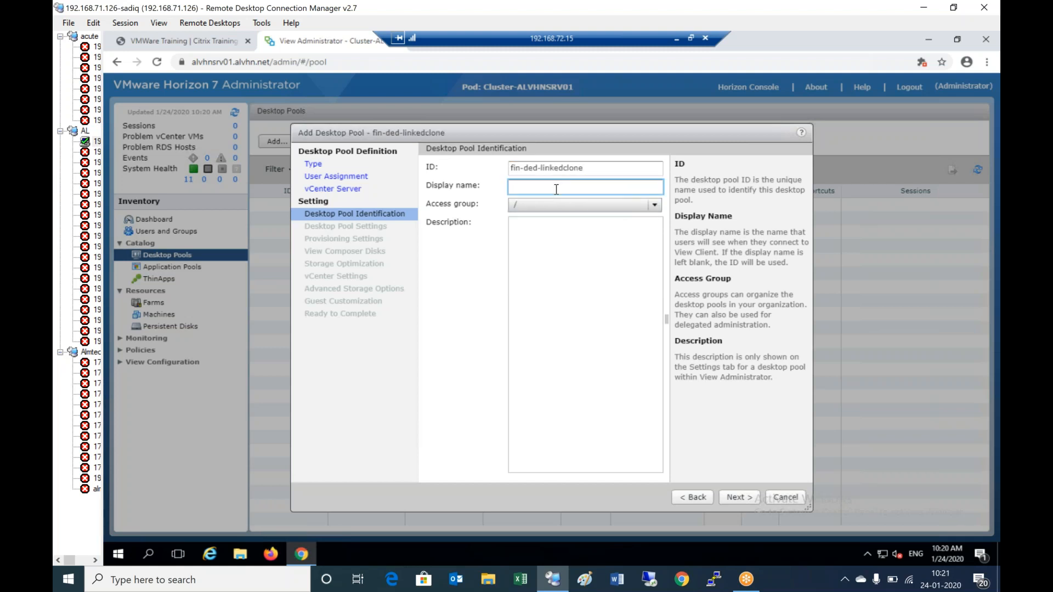
drag(541, 167, 653, 178)
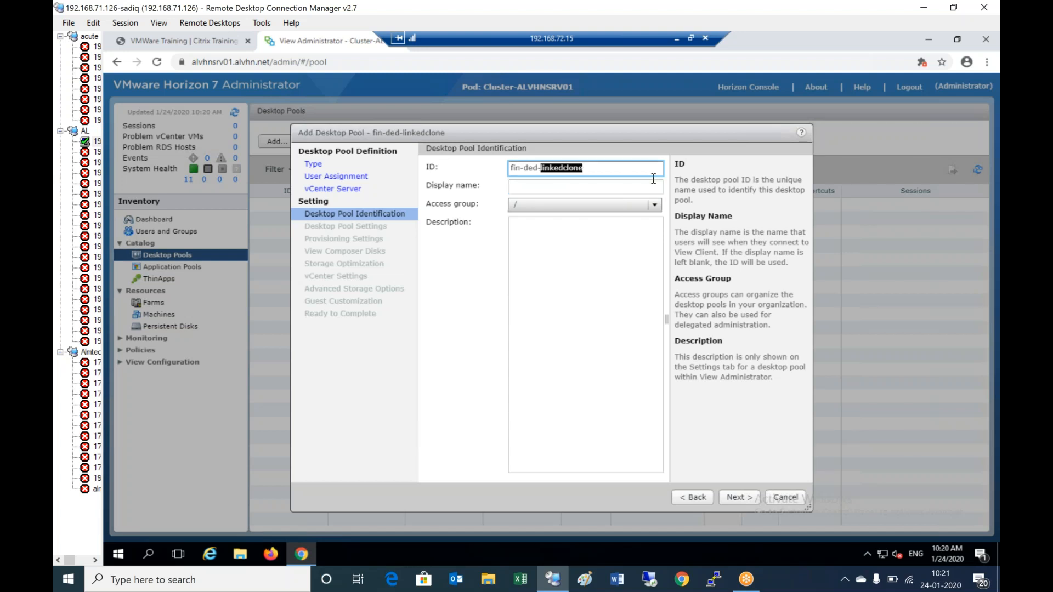
text(lc)
key(Tab)
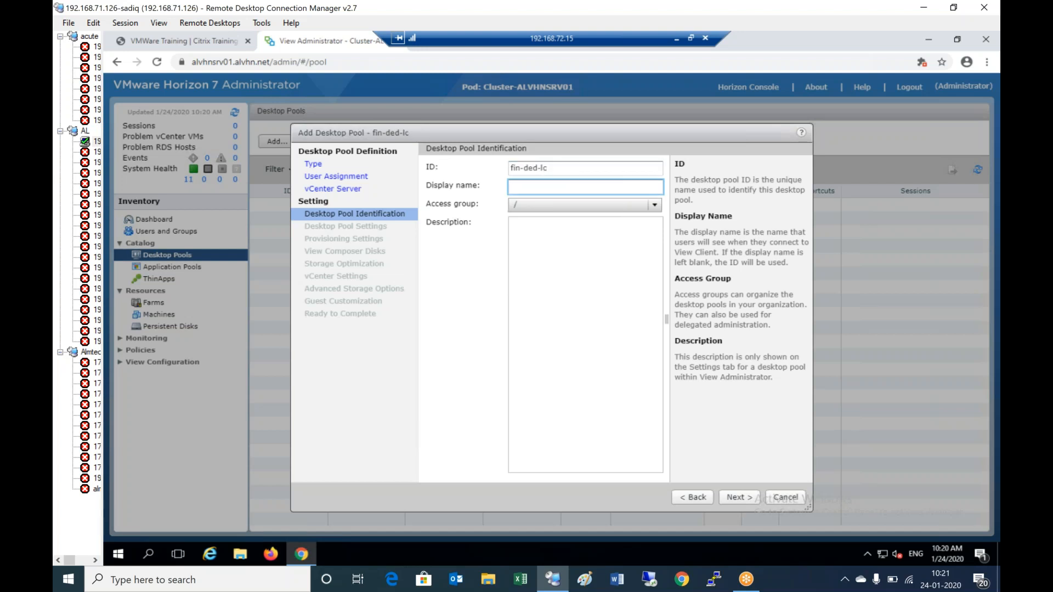
text(Dedicated Linked clone desktops)
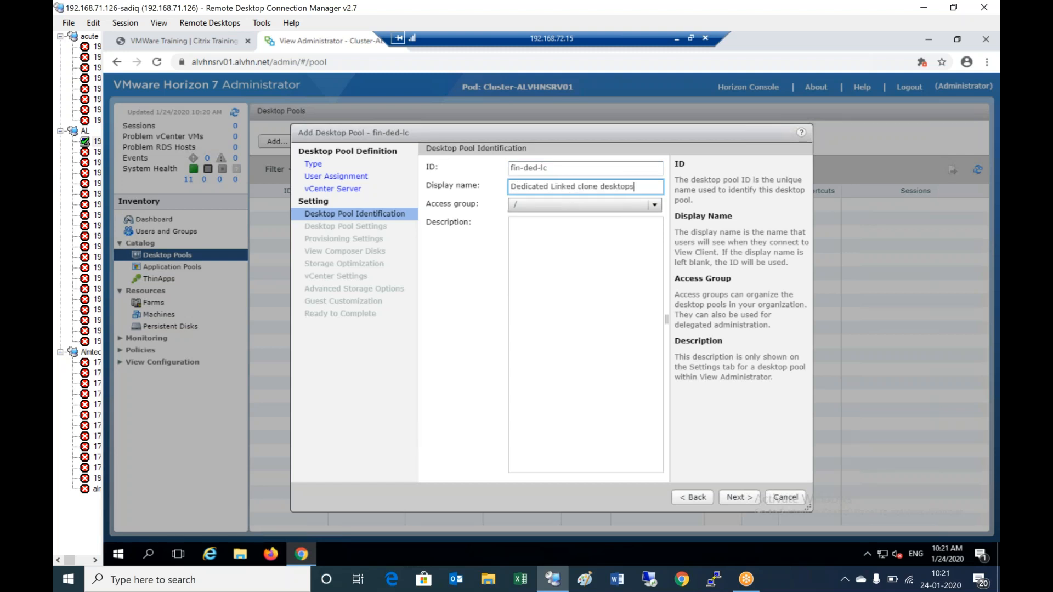
click(733, 497)
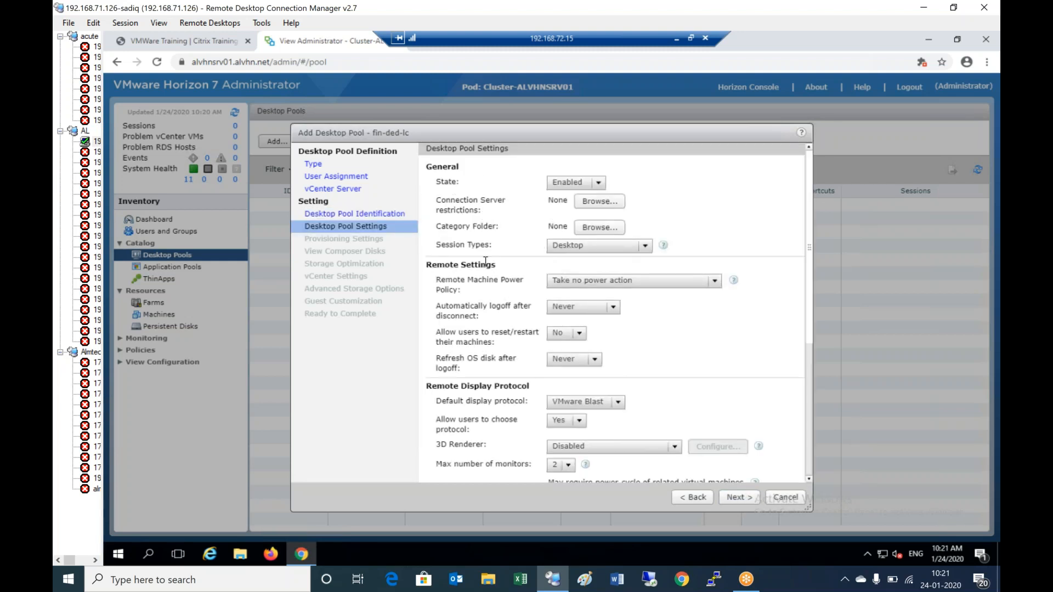
- Set the Remote Machine Power Policy to 'Ensure machines are always powered on'
click(661, 284)
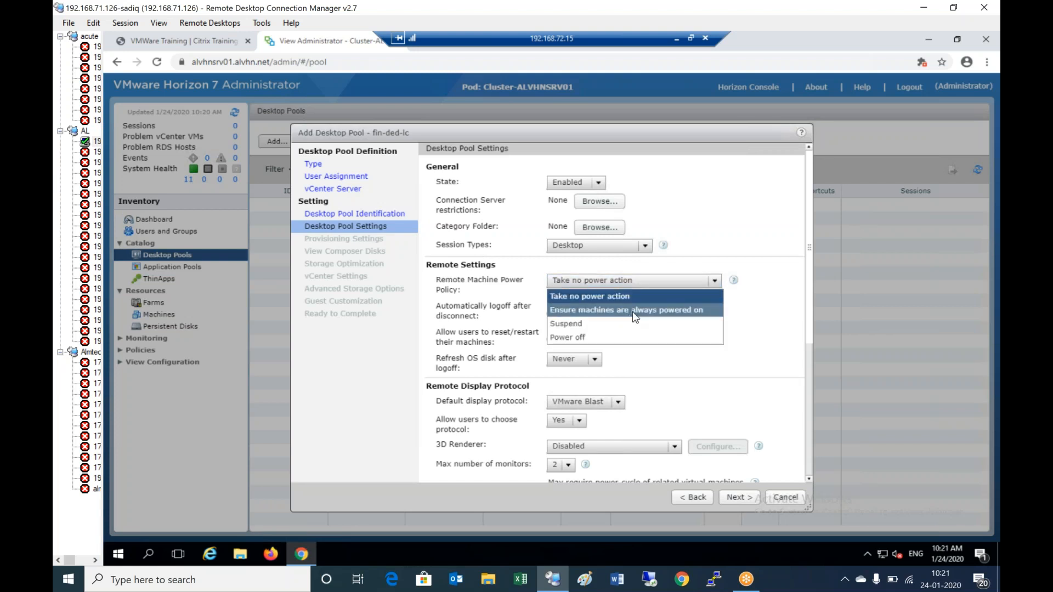
click(637, 311)
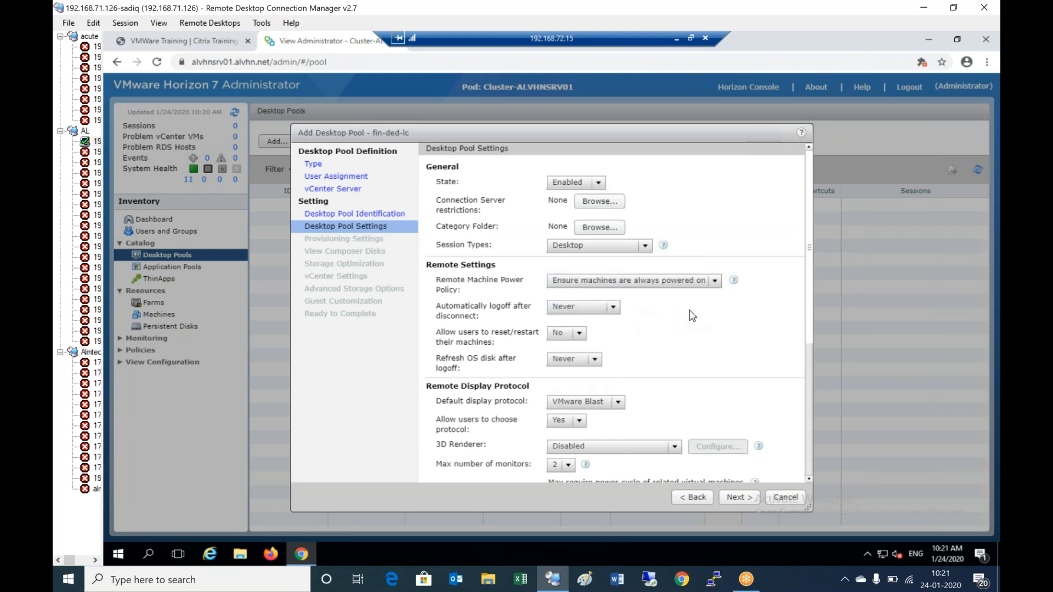
scroll(692, 316, down, 1)
scroll(692, 316, down, 6)
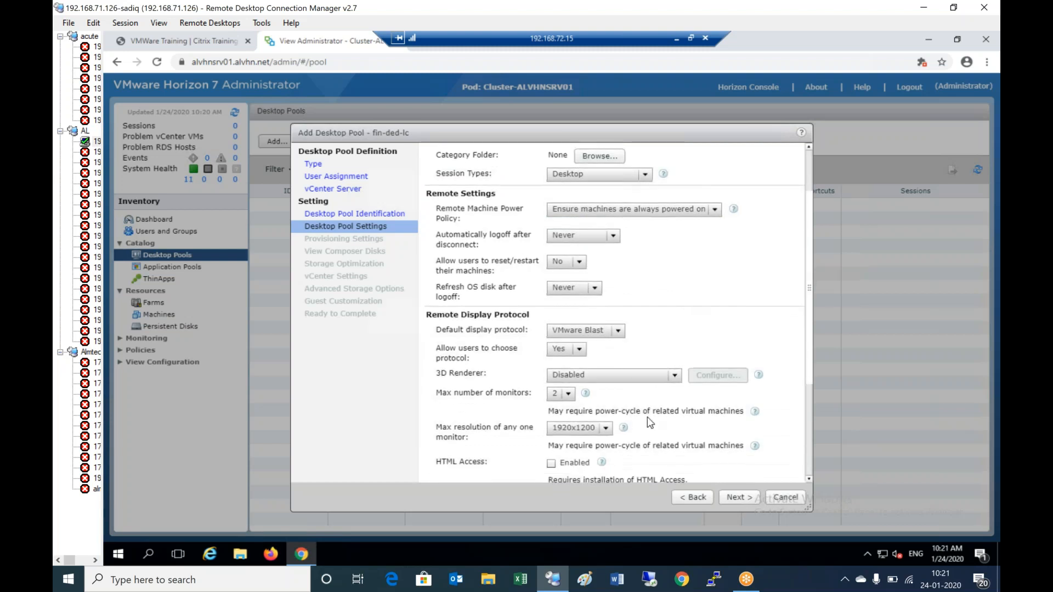
click(745, 496)
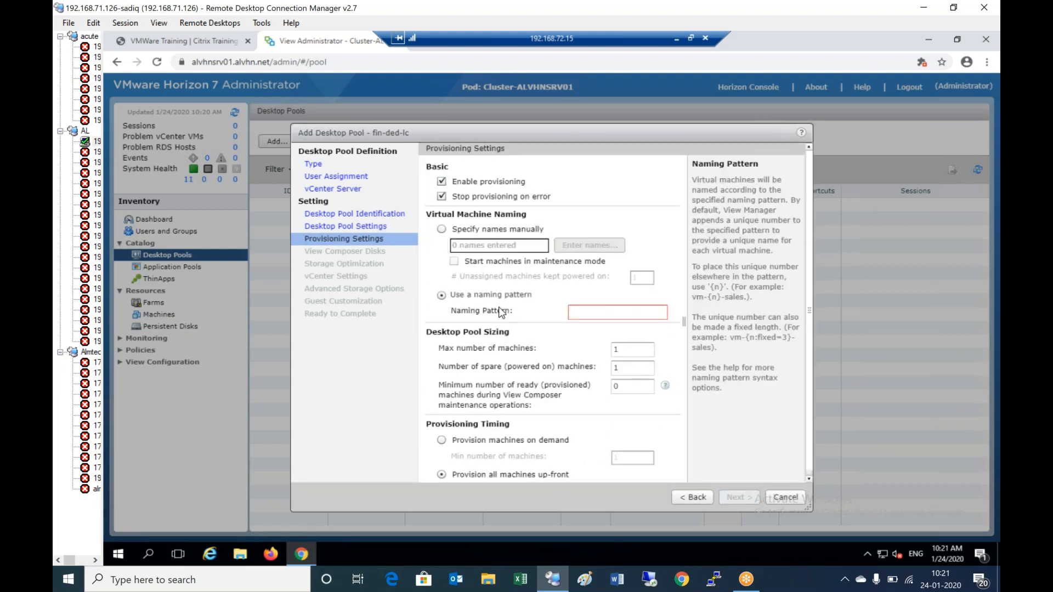
- Use naming pattern fin-{n} with 3 maximum machines and 3 spare powered-on machines
click(589, 314)
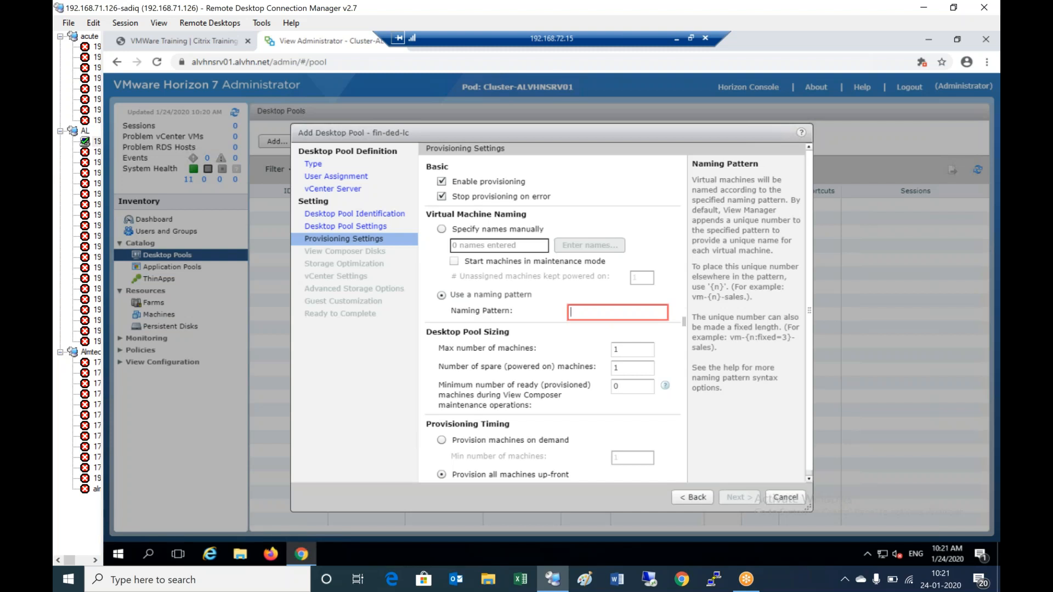
text(fin-{n})
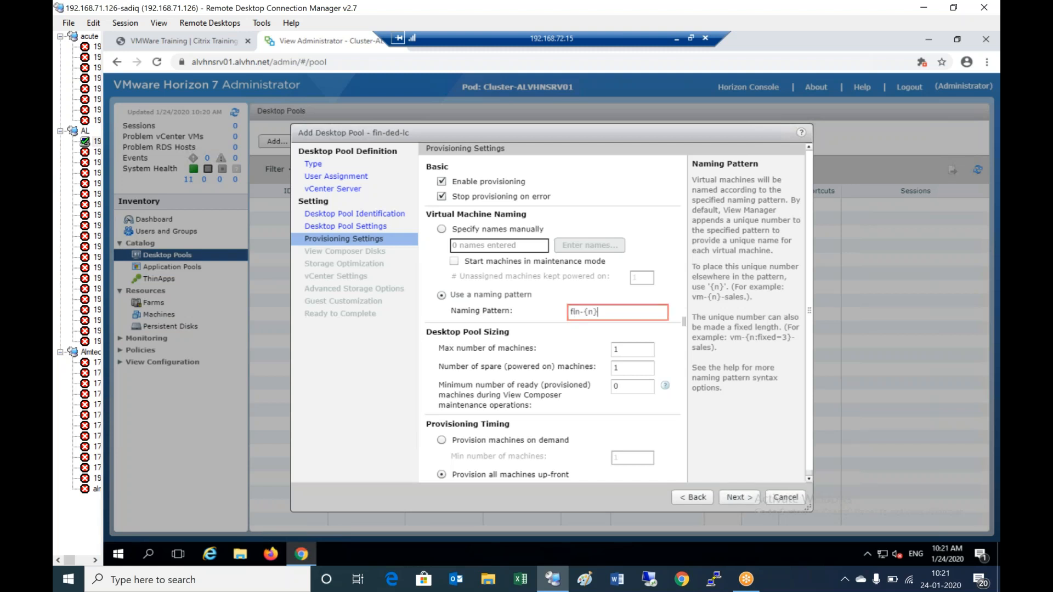
double_click(626, 351)
text(3)
key(Tab)
text(3)
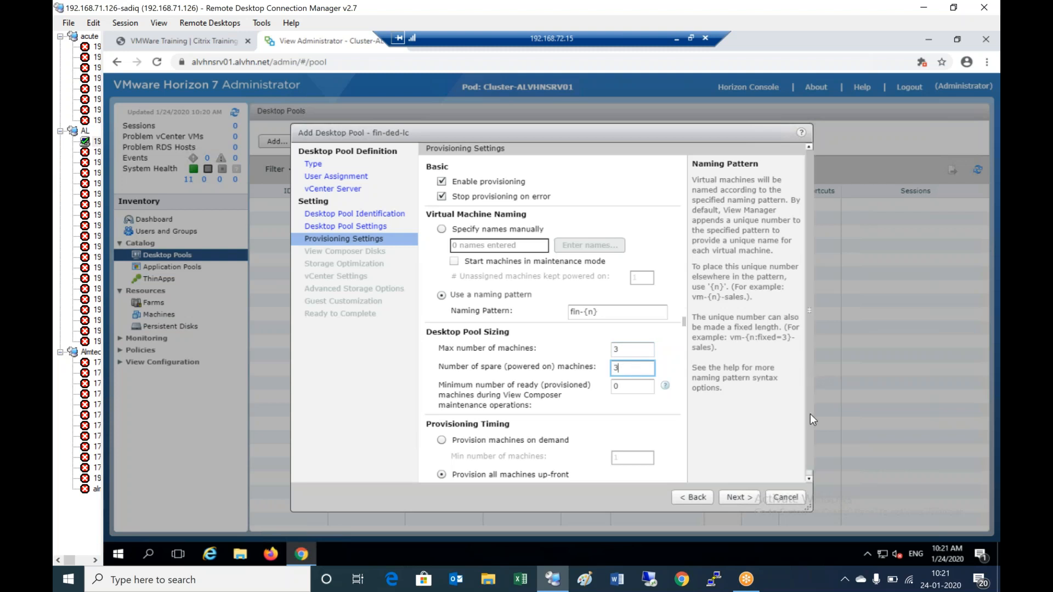
scroll(811, 413, down, 1)
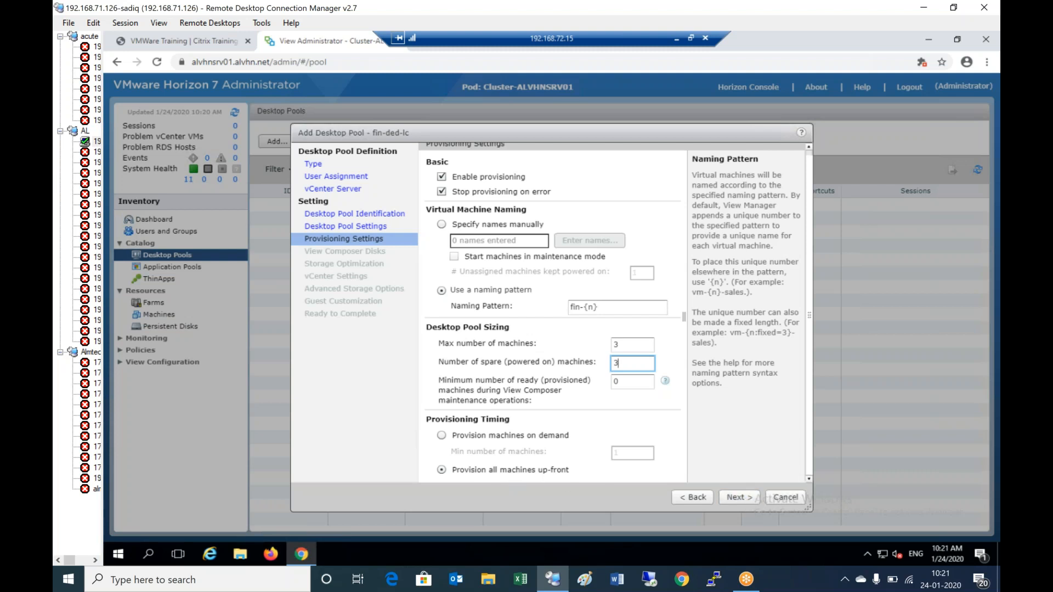
- Keep default Provisioning, View Composer Disks and Storage Optimization settings, advancing to vCenter Settings
click(743, 500)
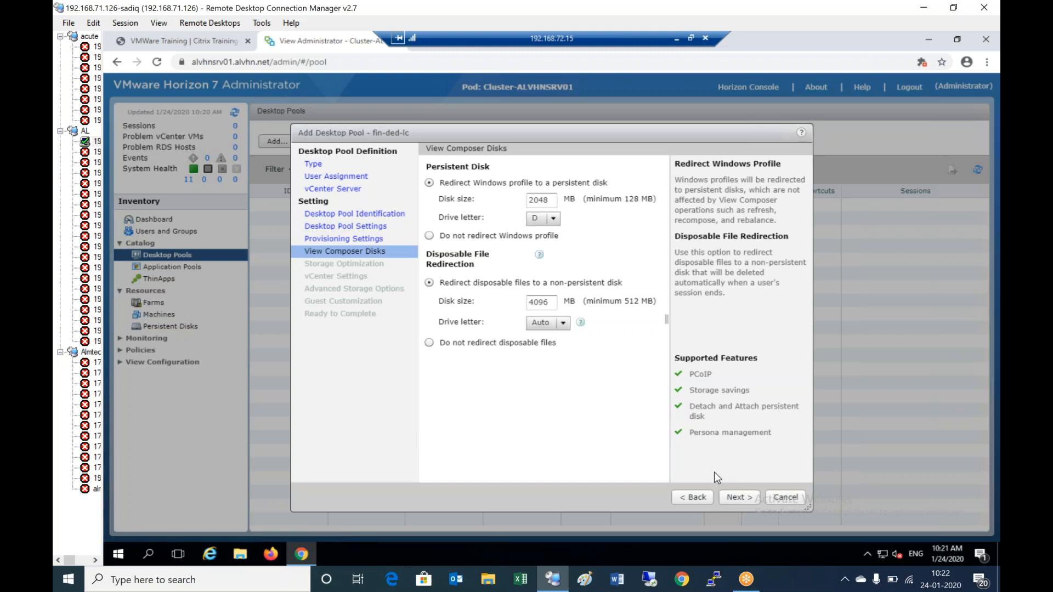
click(744, 499)
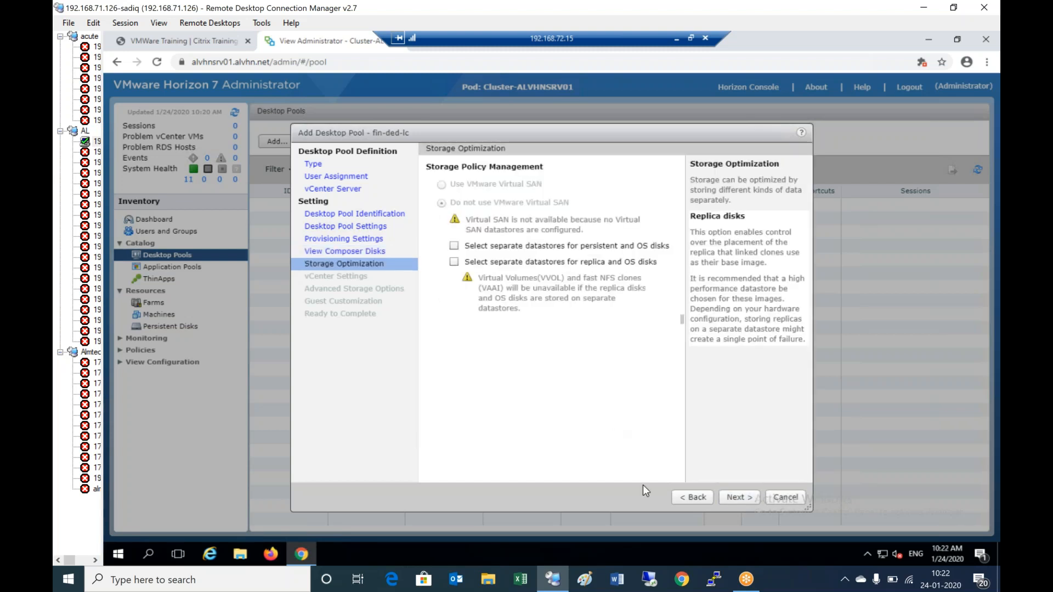
click(749, 499)
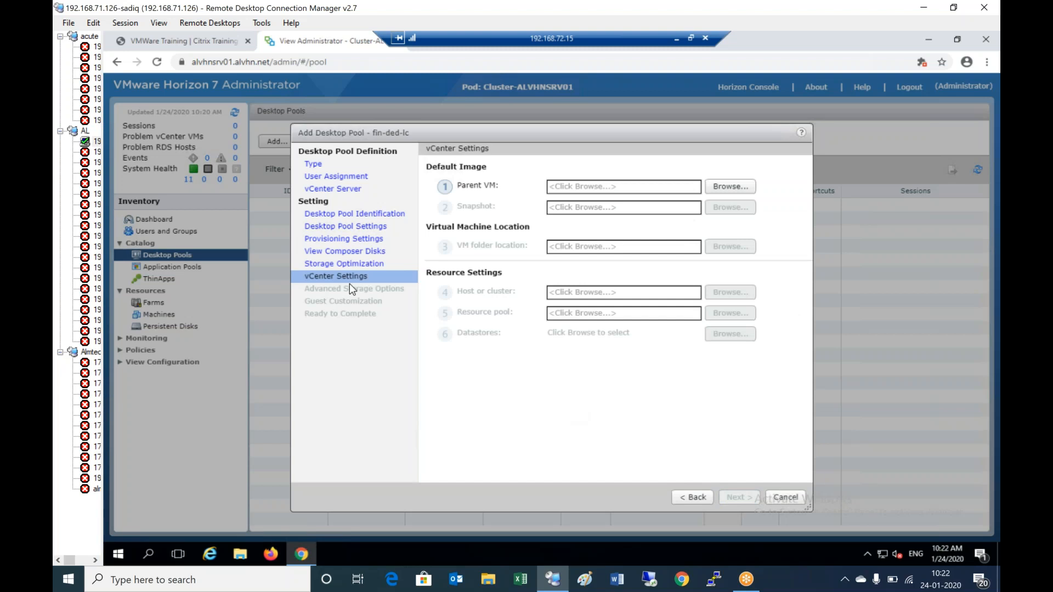
- Choose parent VM vm2, snapshot BaseVM-linkedclone and the Discovered virtual machine folder
click(738, 189)
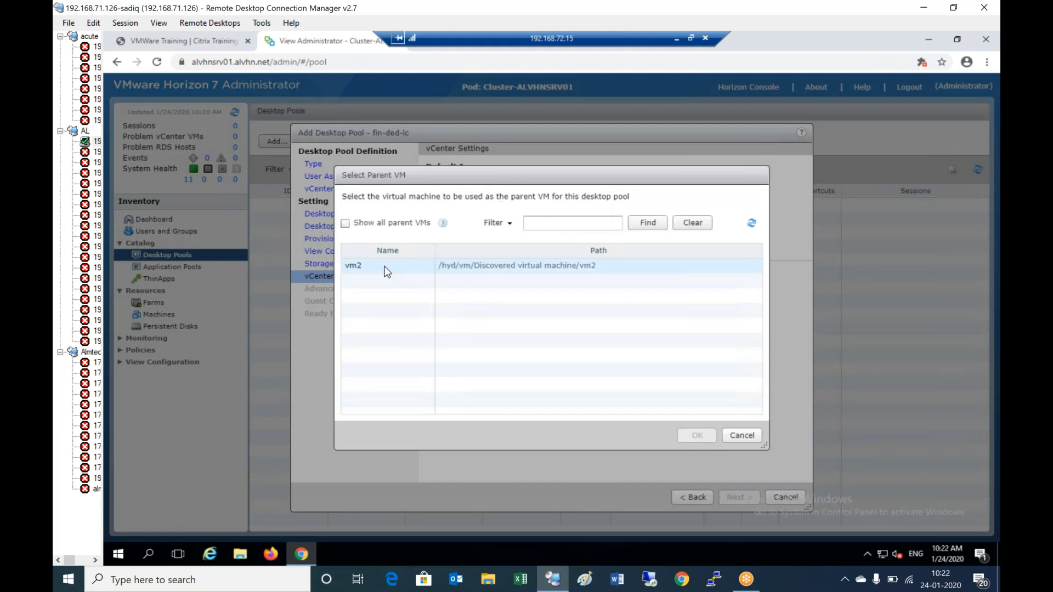
click(387, 269)
click(696, 436)
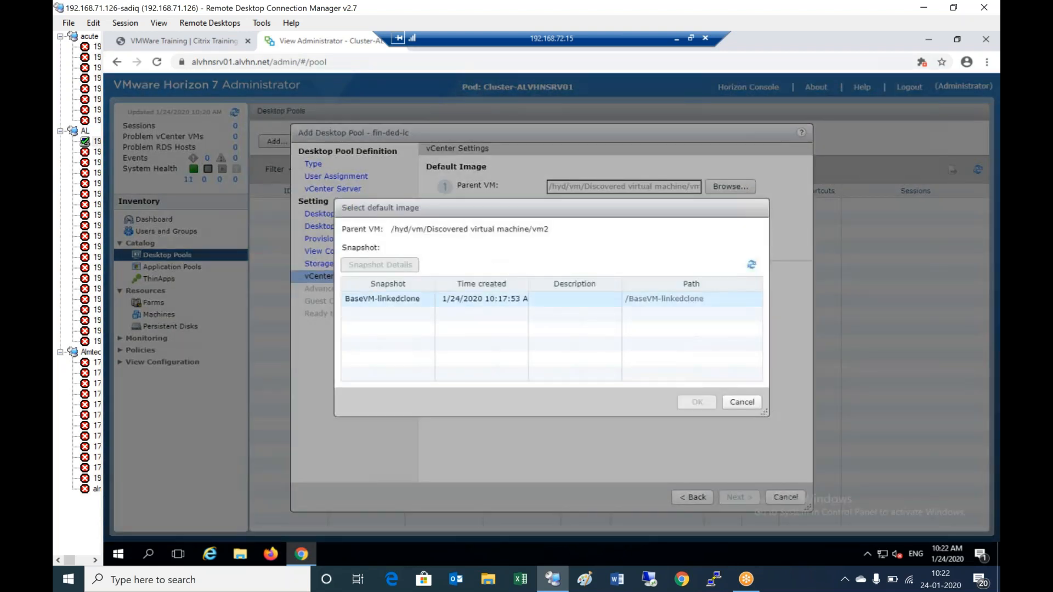
click(713, 299)
click(695, 403)
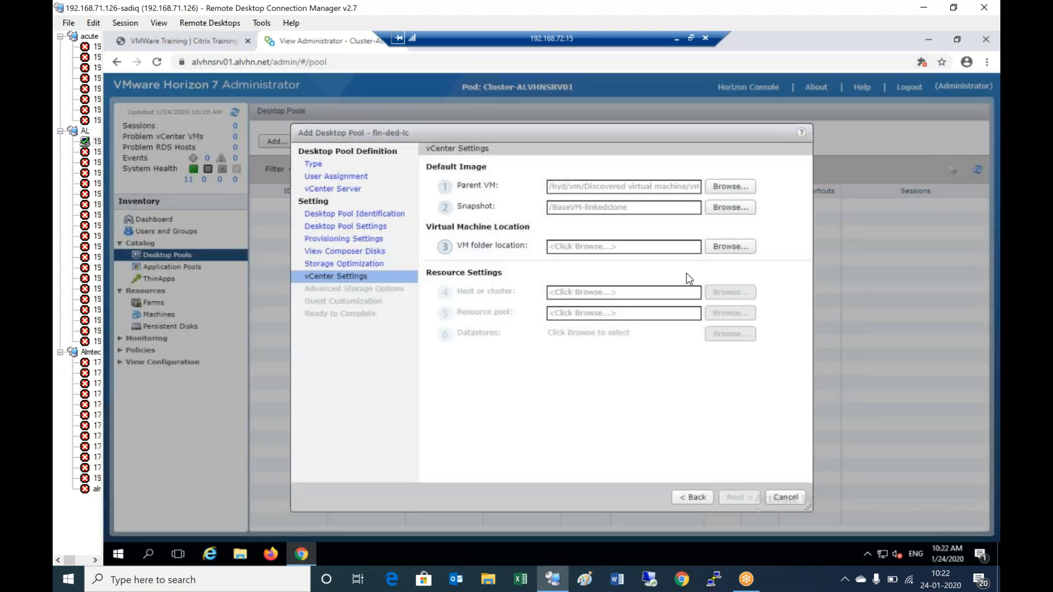
click(735, 247)
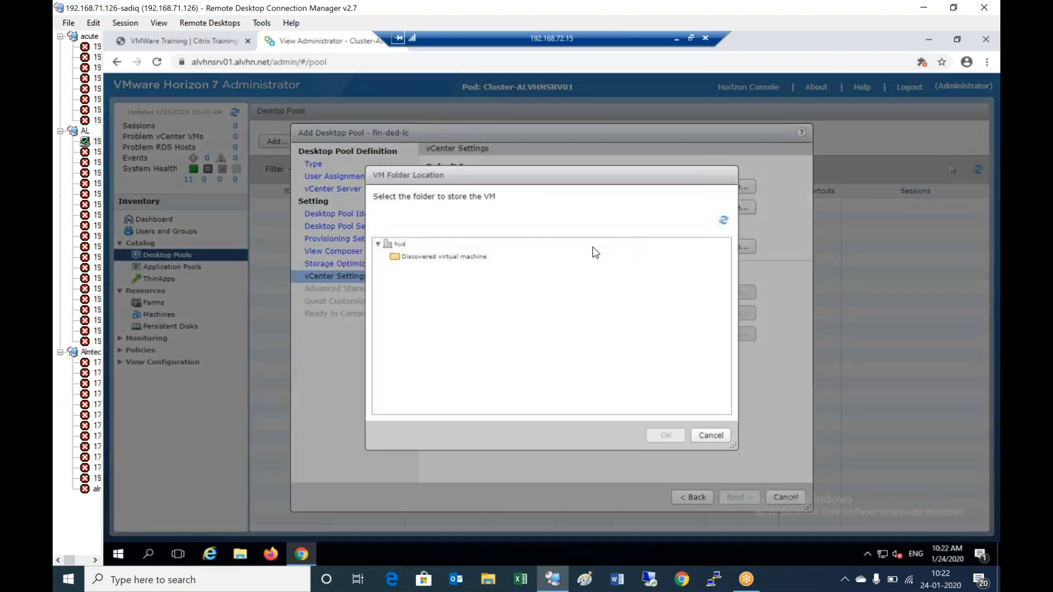
click(421, 258)
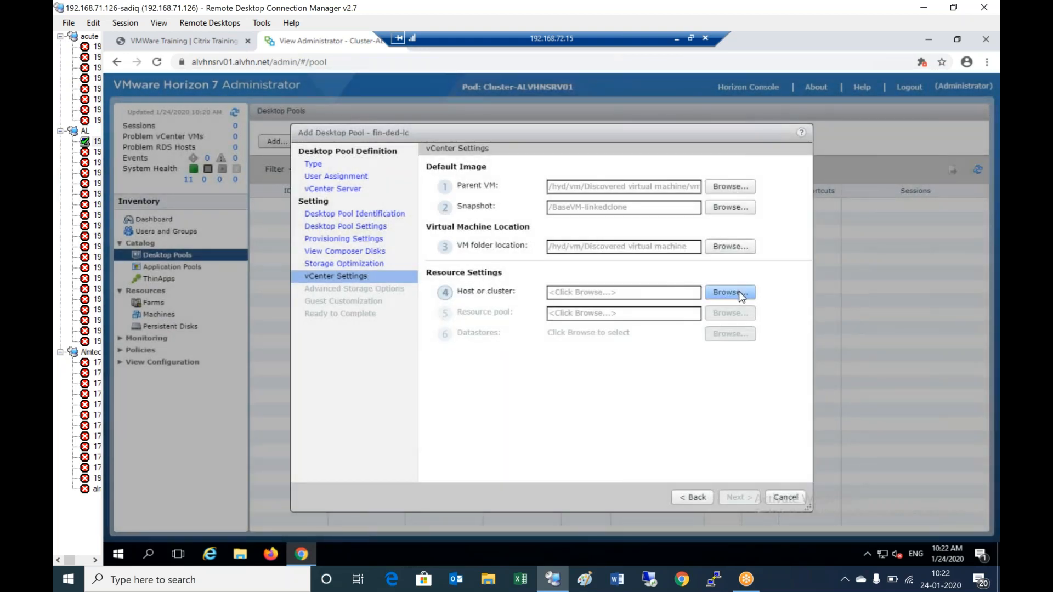
- Select cluster alclu and its Resources pool for the linked clones
click(739, 291)
click(460, 271)
click(606, 435)
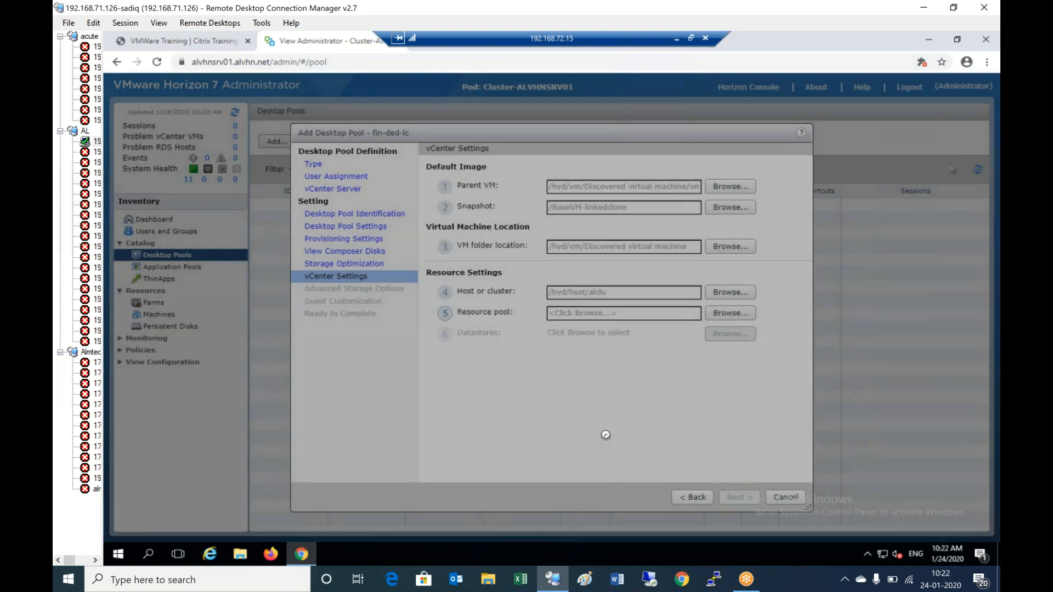
click(728, 314)
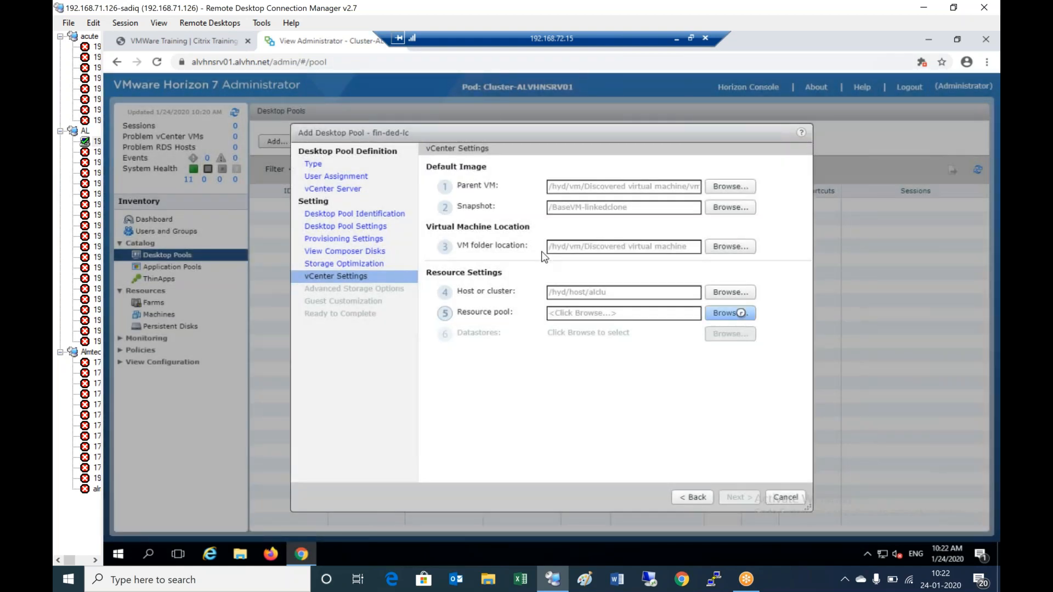
click(485, 243)
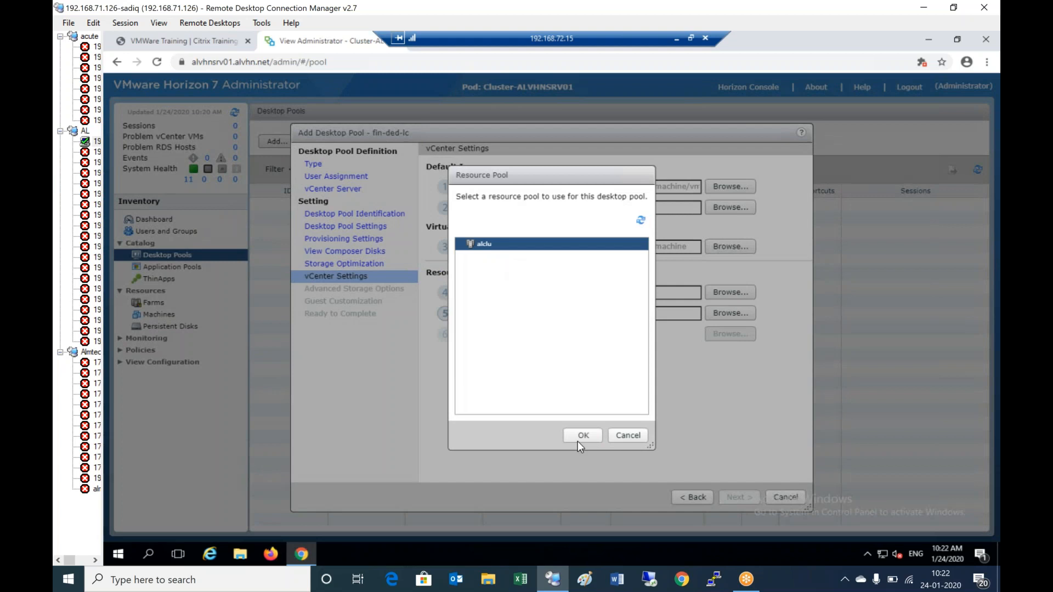
click(581, 435)
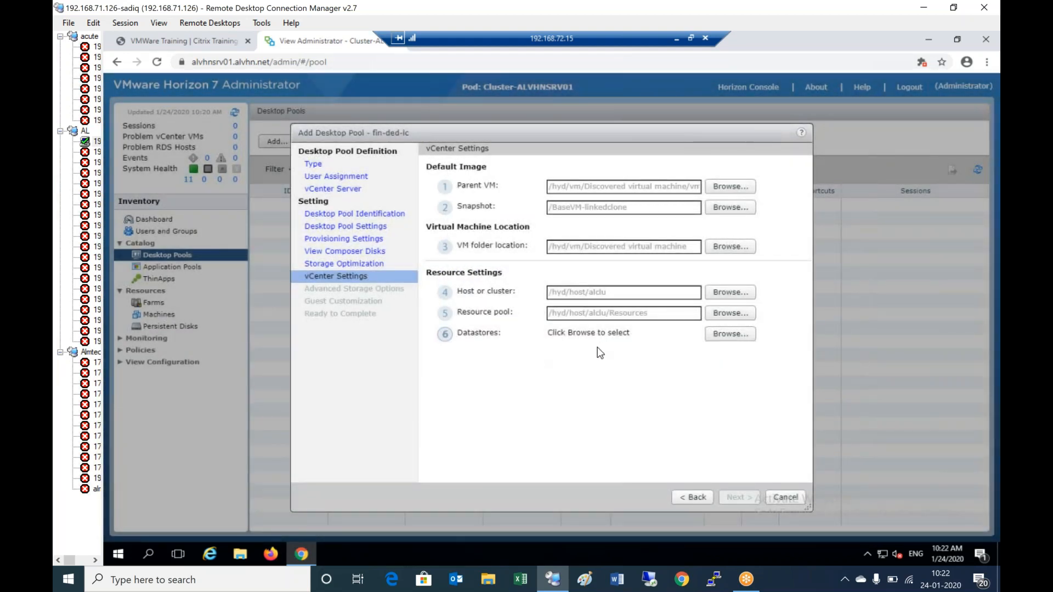
click(728, 335)
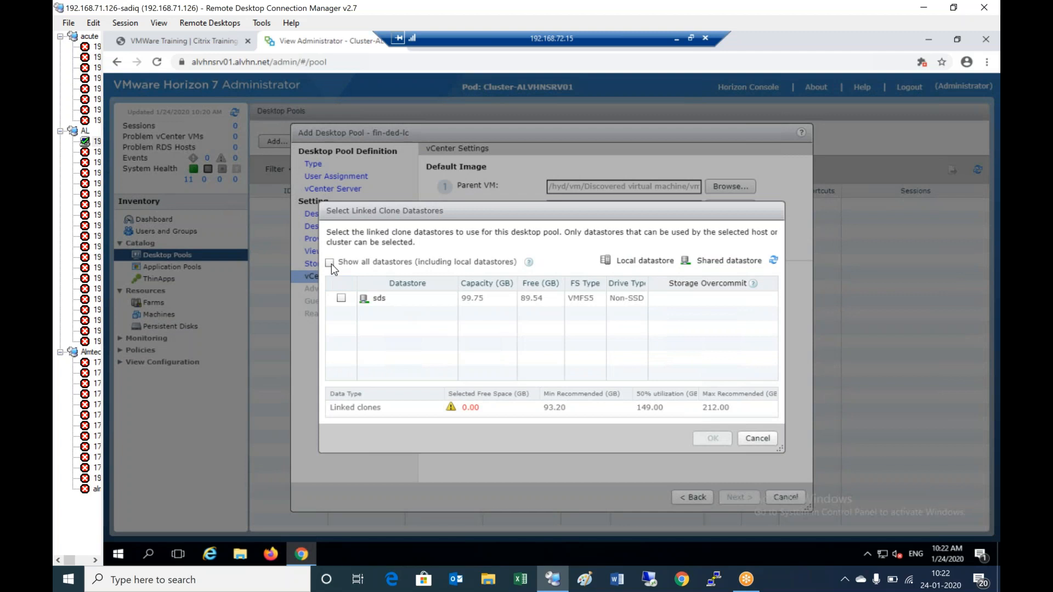
- Show all datastores, select DS13 and DS14, accept the local-datastore warning and continue
click(330, 263)
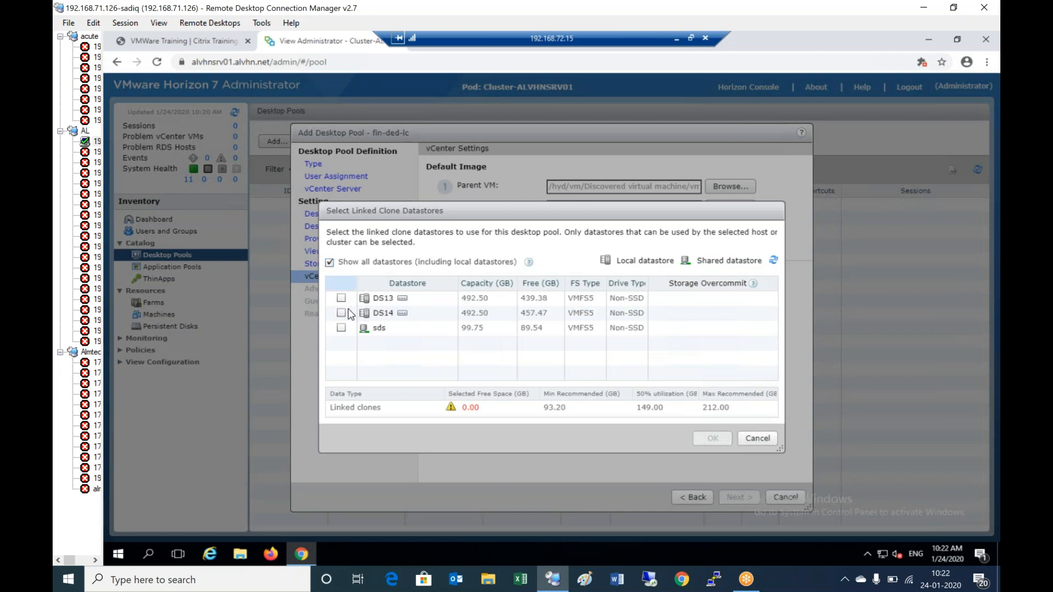
click(341, 298)
click(341, 316)
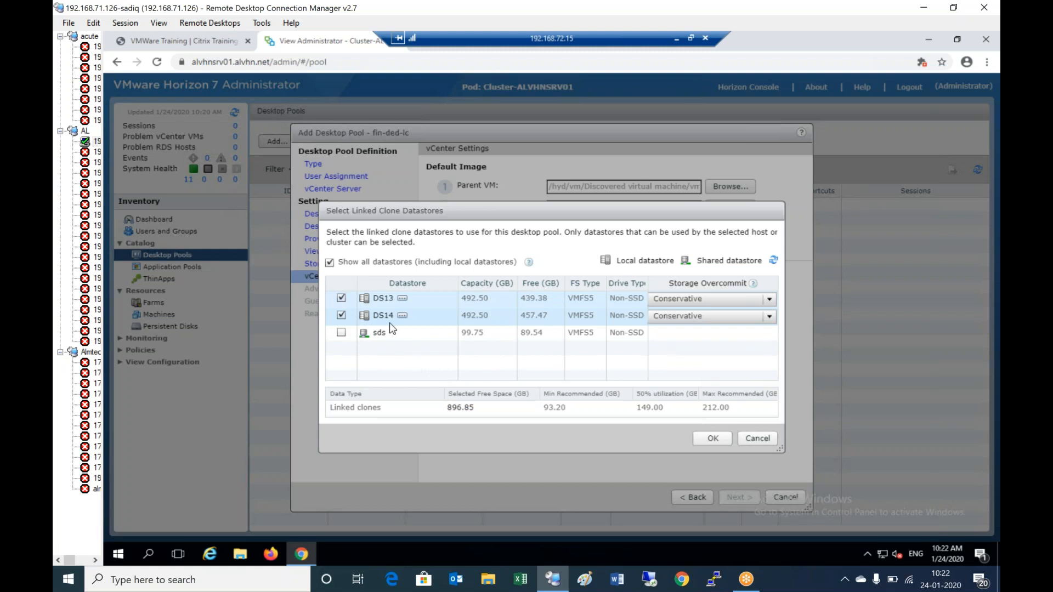
click(694, 431)
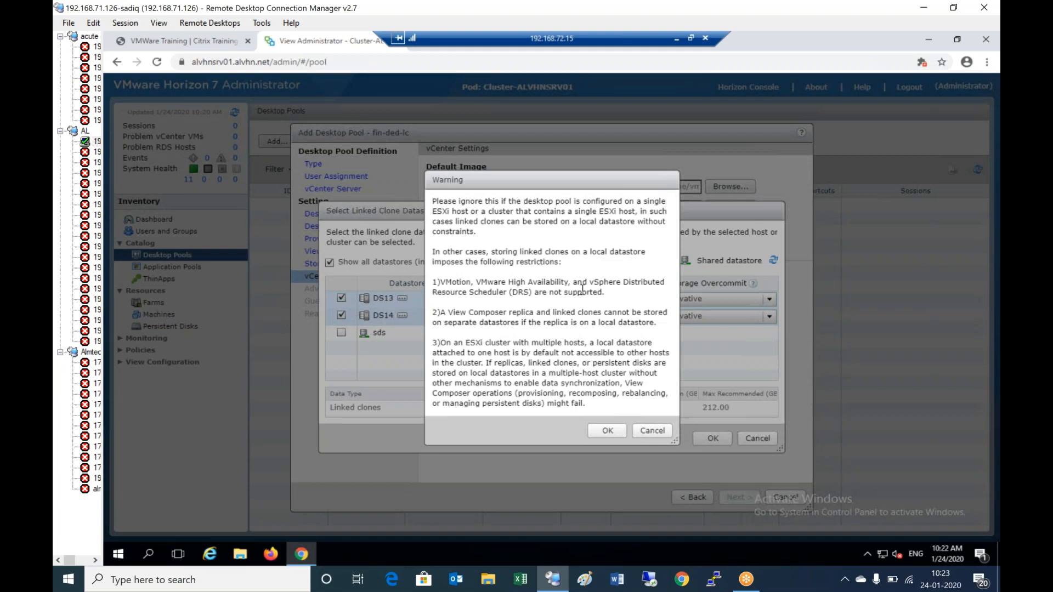
click(608, 431)
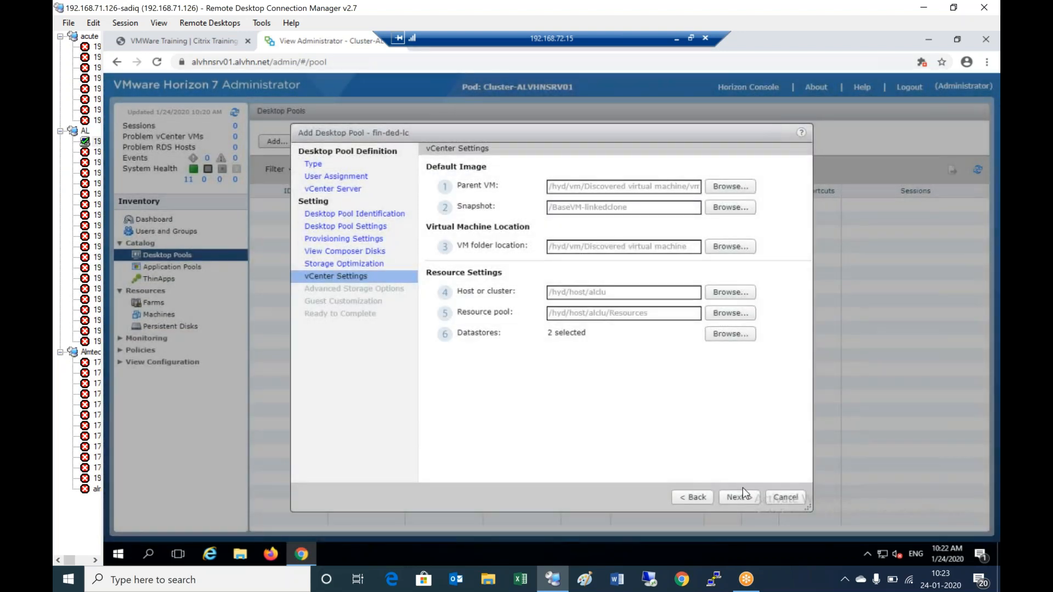
click(738, 498)
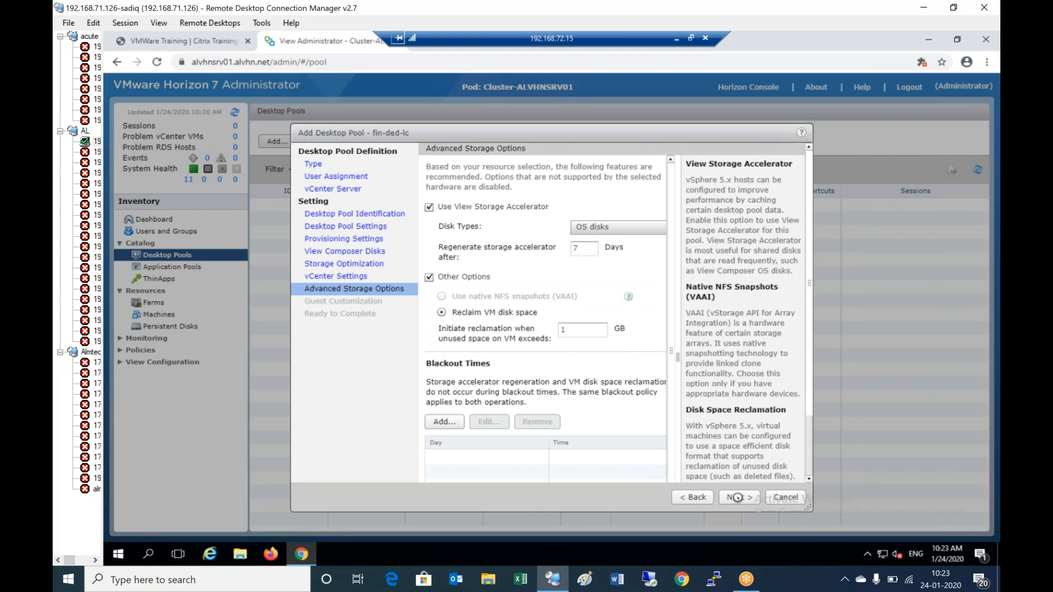
- Use the SysPrep customization specification win10spec for guest customization and continue to Ready to Complete
click(738, 498)
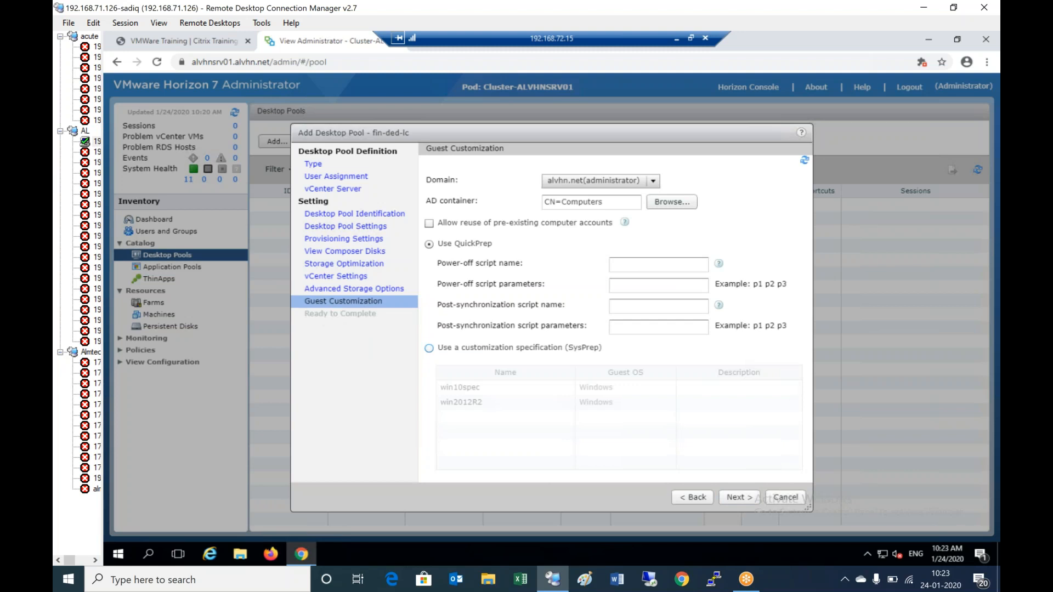
click(429, 347)
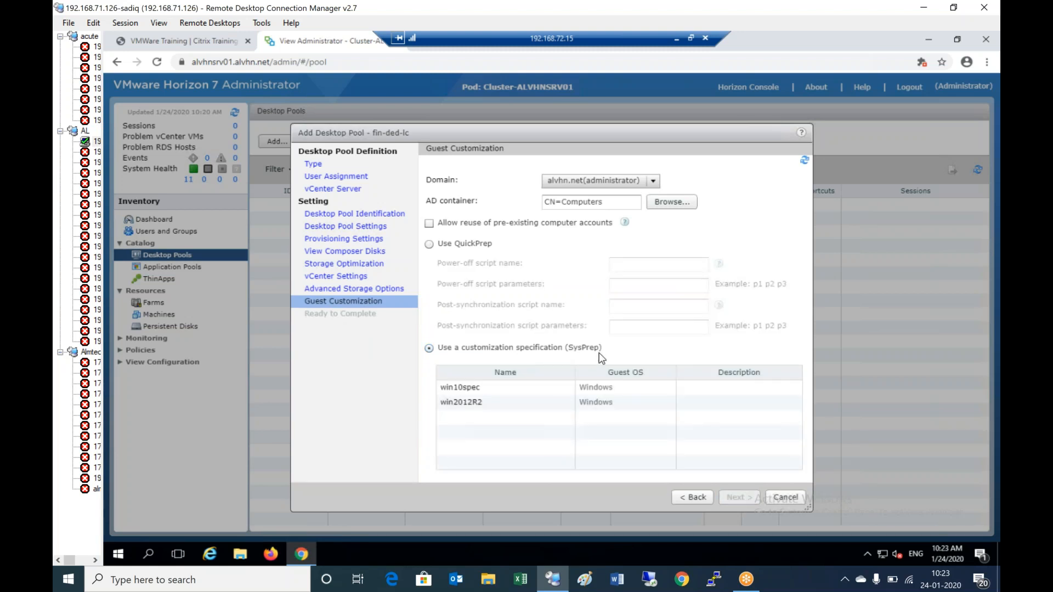
click(474, 388)
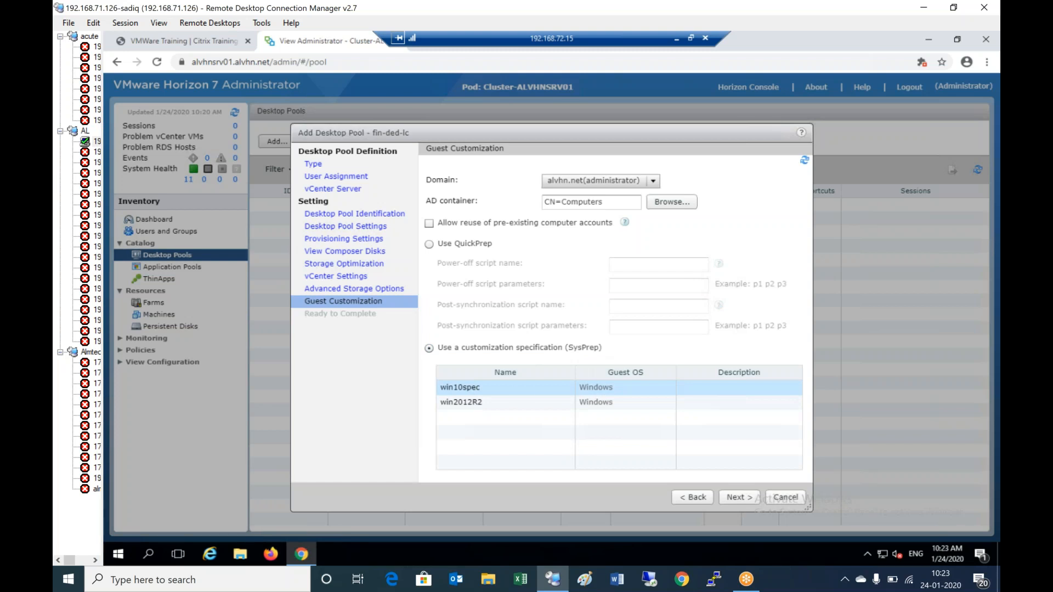
click(739, 497)
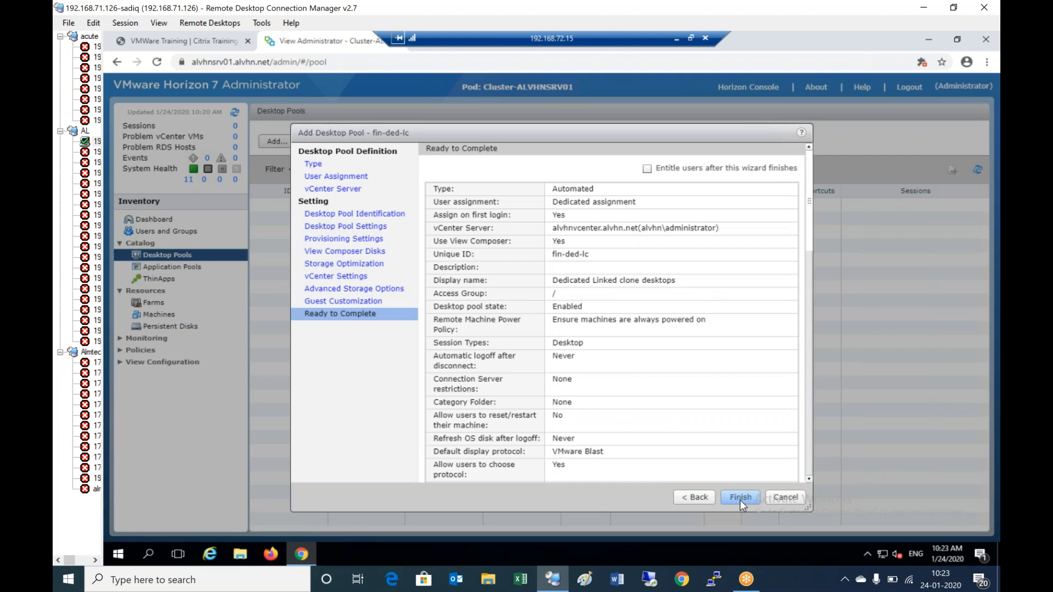
- Finish the Add Desktop Pool wizard to create the automated dedicated linked-clone pool fin-ded-lc
click(739, 498)
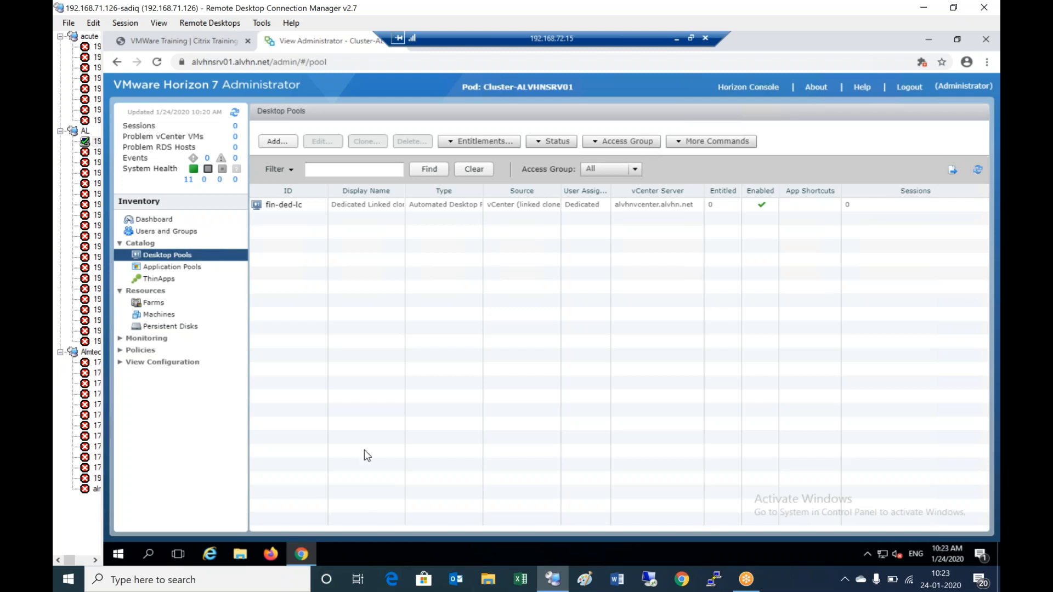
- Bring vSphere Client up full-screen on the remote desktop with a taller Recent Tasks panel
click(675, 39)
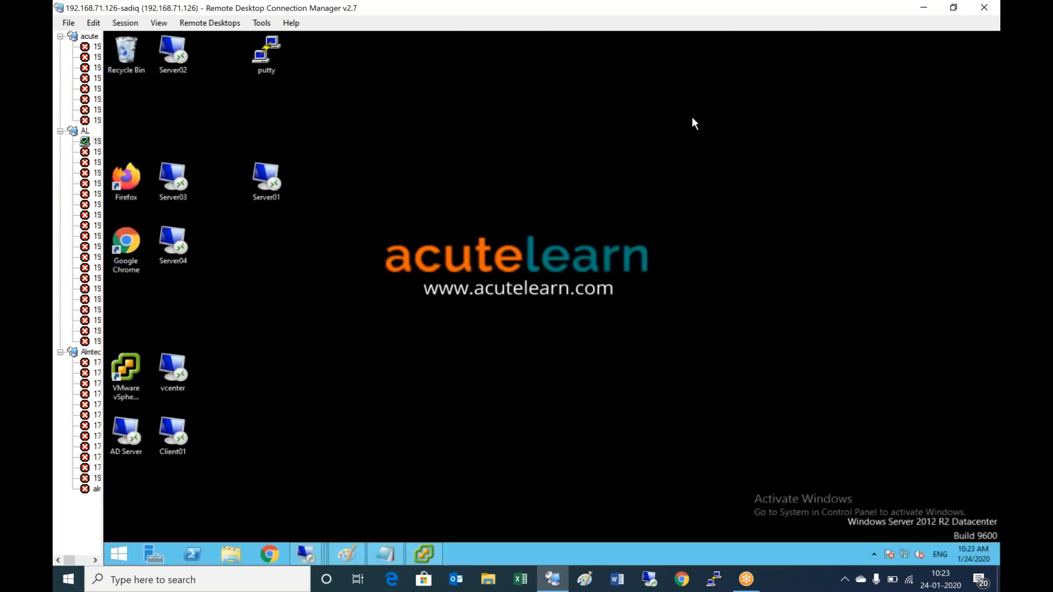
click(436, 551)
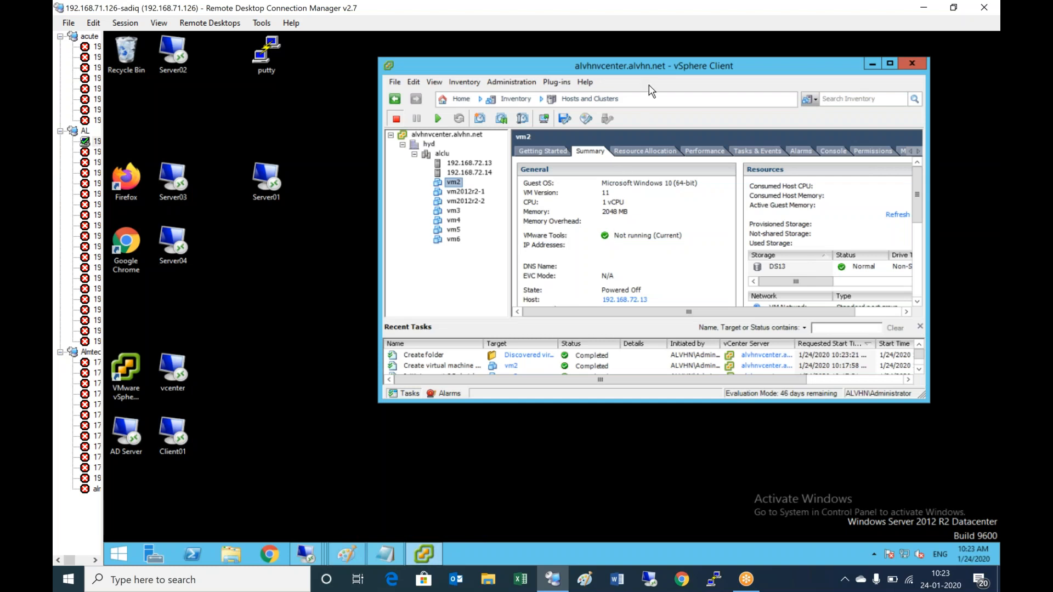
double_click(641, 66)
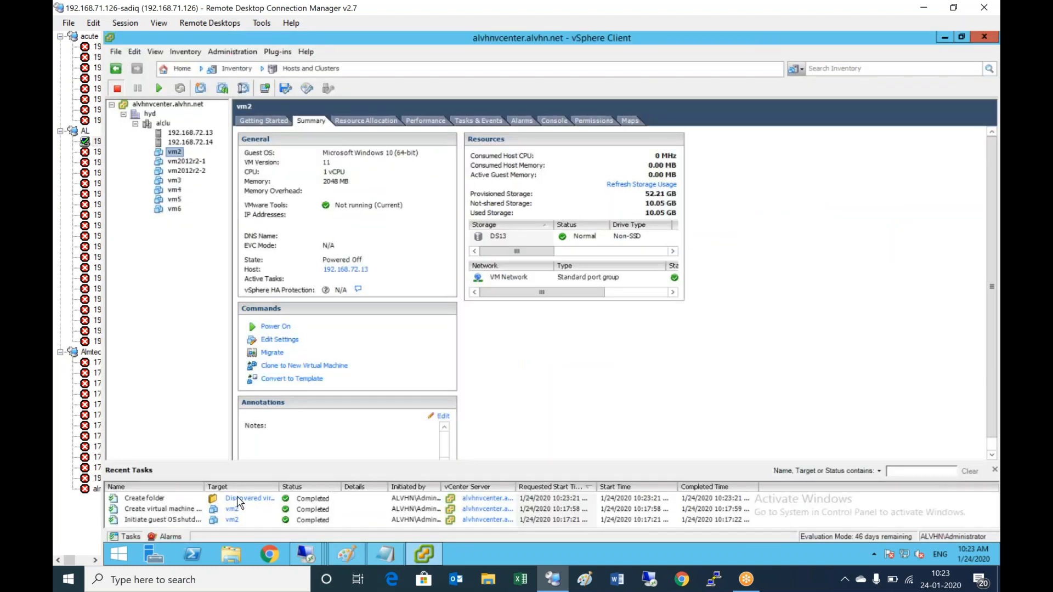
drag(231, 470, 230, 441)
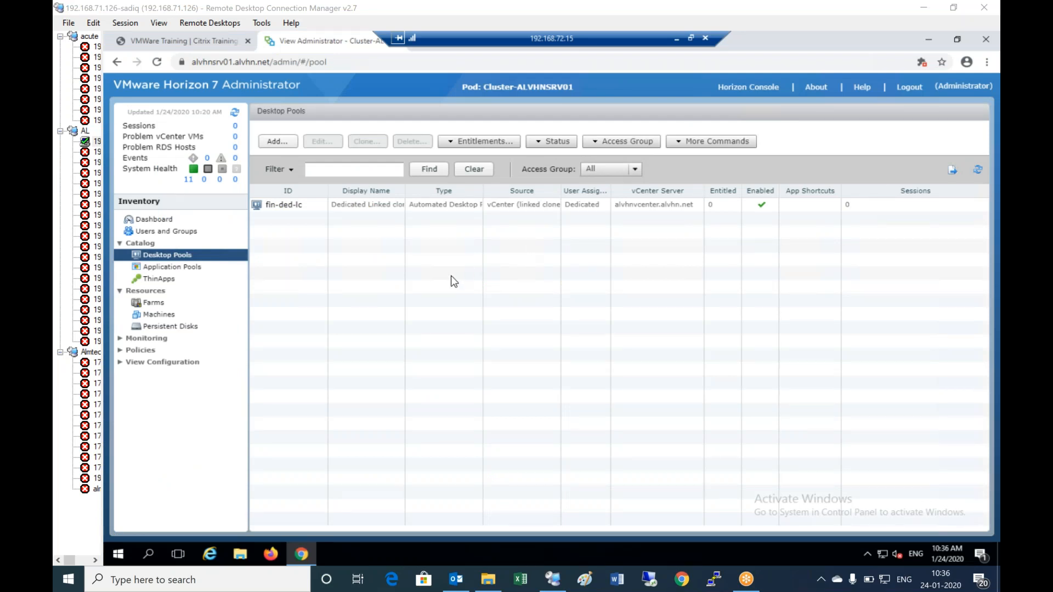
- Open the fin-ded-lc pool's Inventory, showing fin-1 Provisioned and fin-2, fin-3 Customizing
click(304, 211)
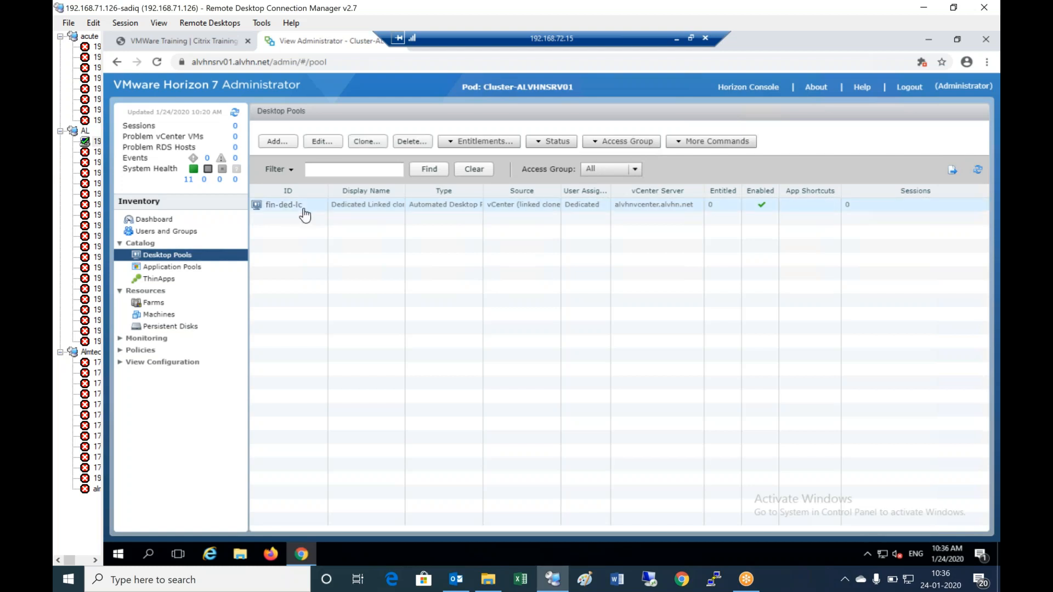
click(303, 211)
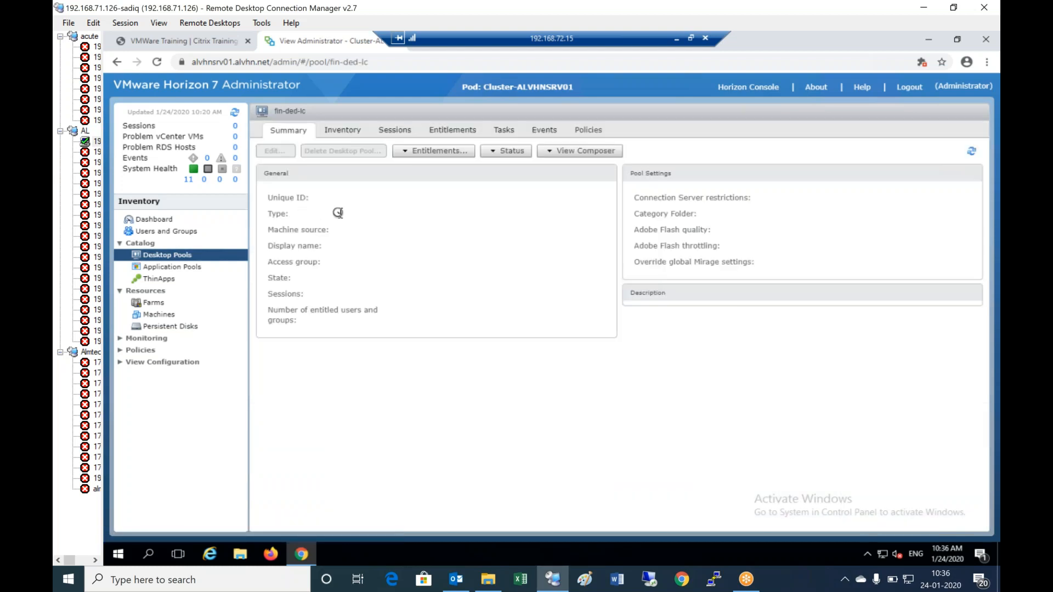
click(340, 130)
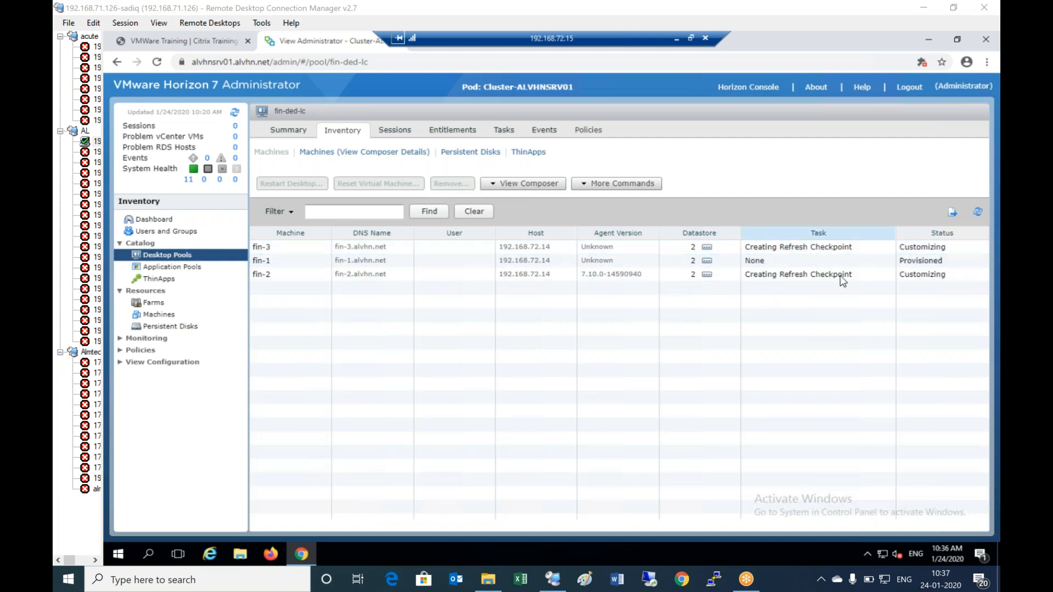
- Refresh the fin-ded-lc Machines grid repeatedly until fin-1, fin-2 and fin-3 read Available
click(979, 213)
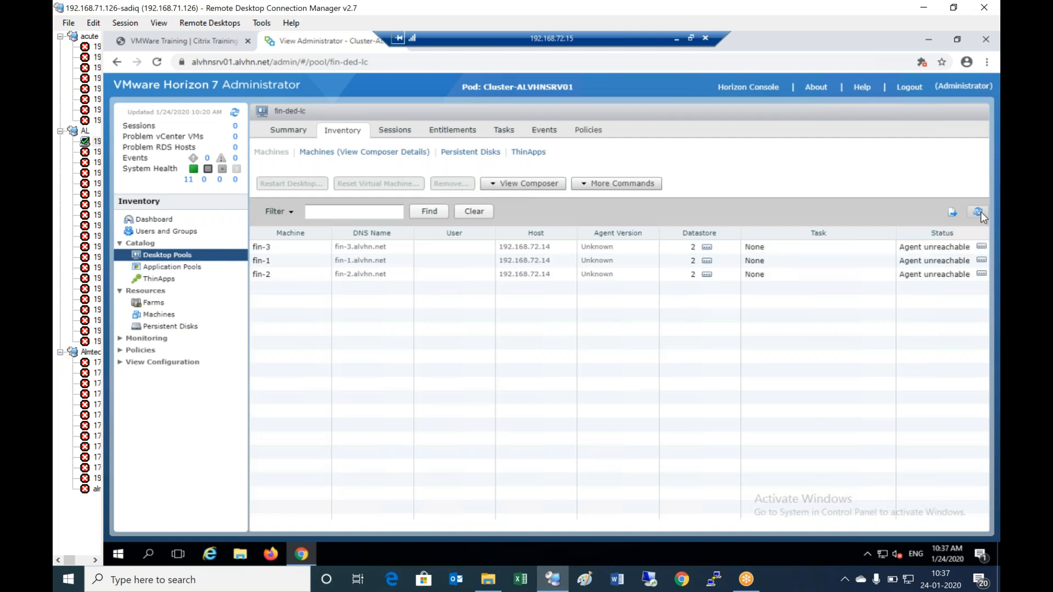
click(981, 213)
click(979, 212)
click(968, 216)
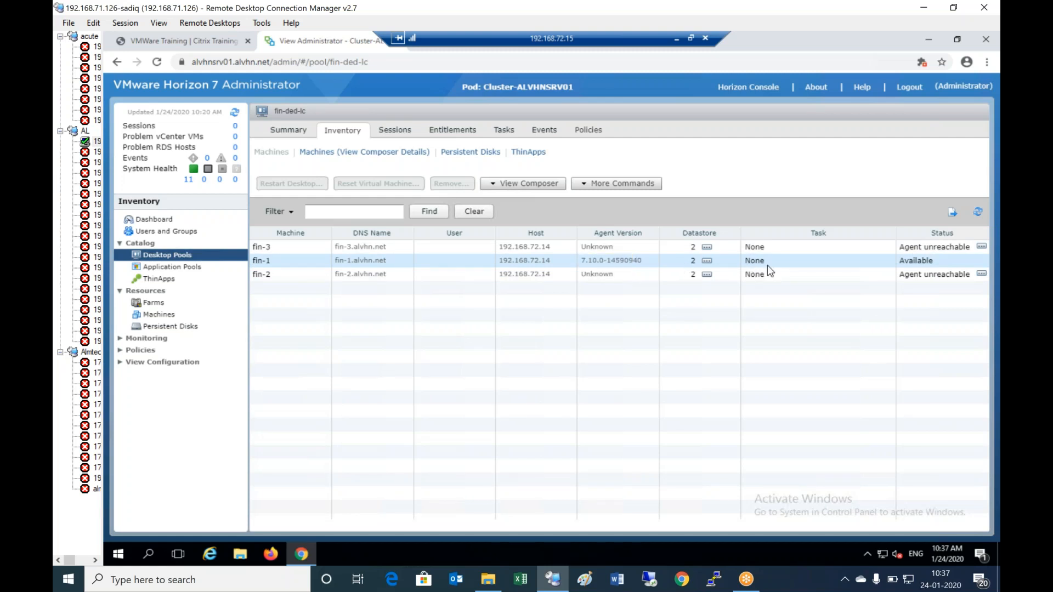
click(978, 212)
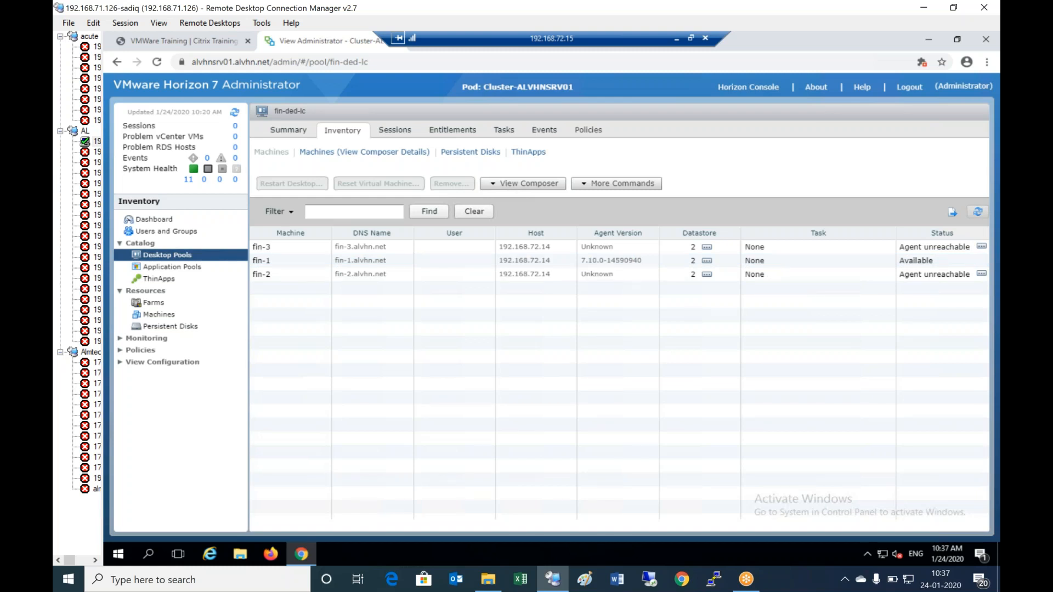
click(978, 212)
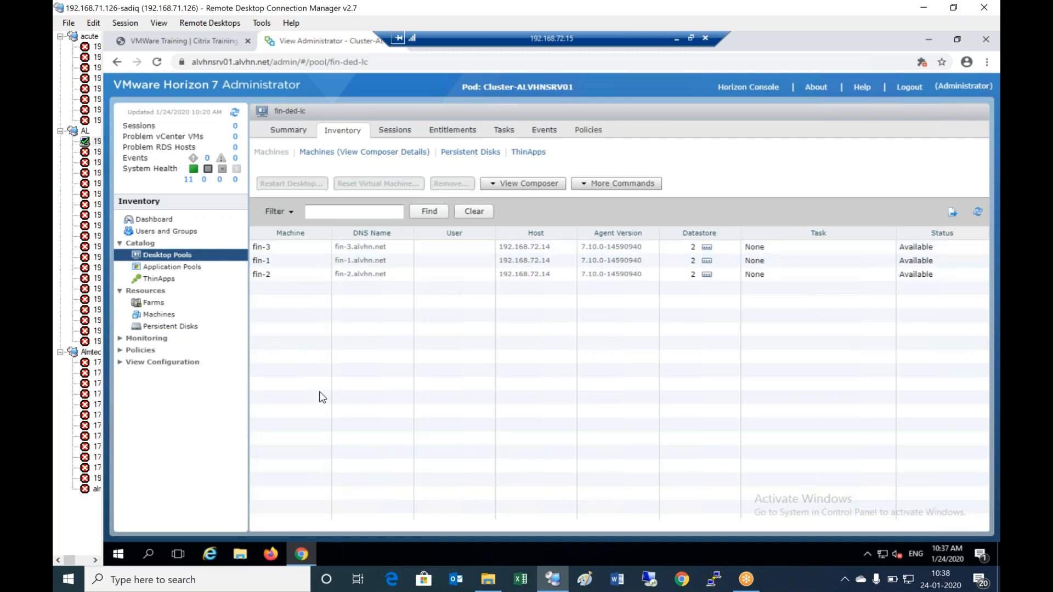
- Check the fin-1, fin-2 and fin-3 VM summaries, then minimize vSphere Client
click(675, 39)
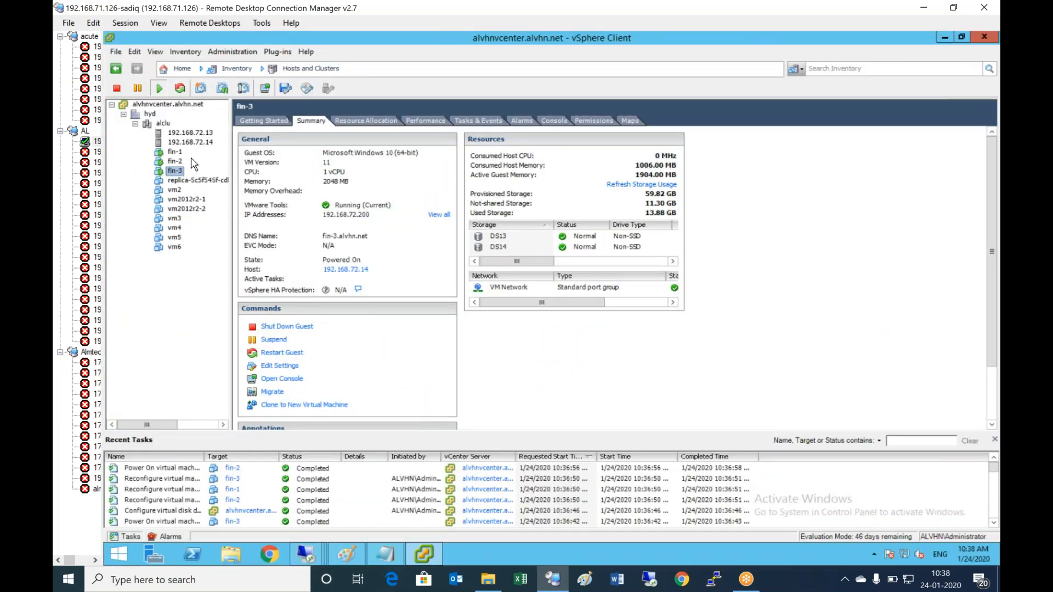
click(176, 152)
click(176, 162)
click(175, 171)
double_click(505, 37)
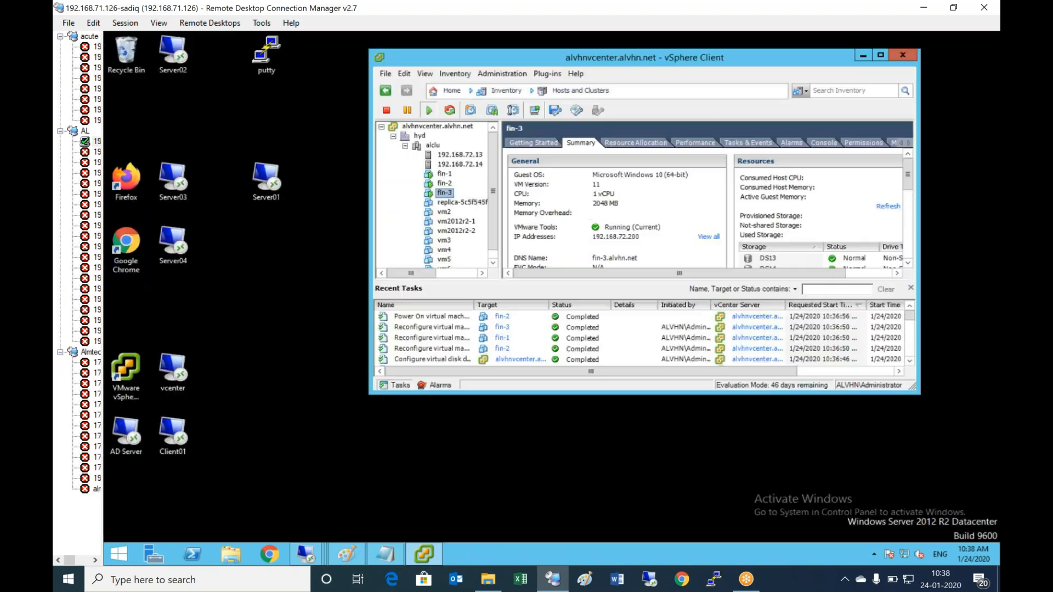
click(864, 55)
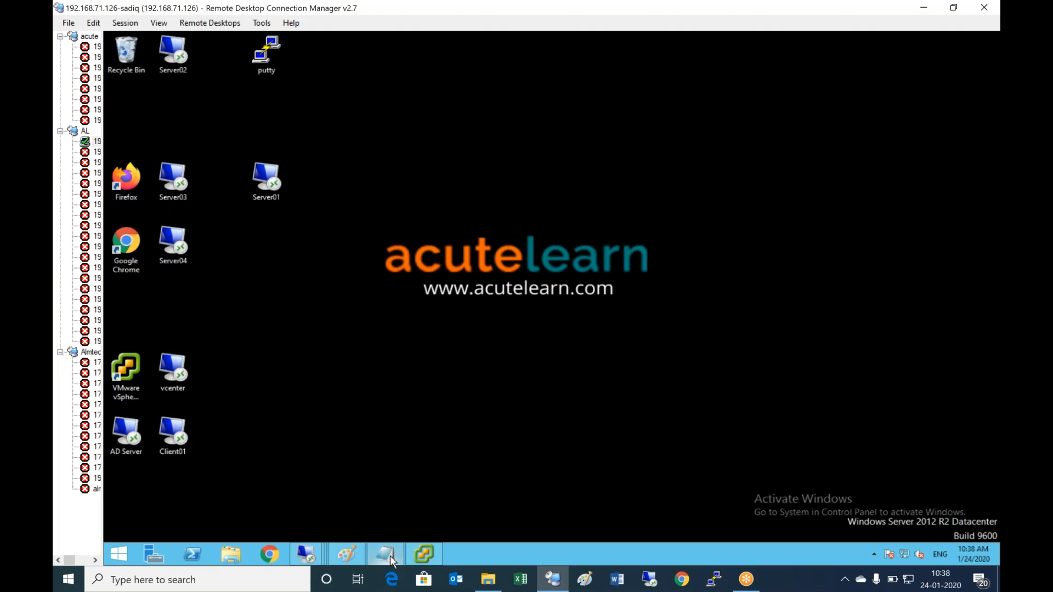
- Insert 'Automated- ' before 'Dedicated' in the Notepad pool heading
mouse_move(390, 556)
click(432, 508)
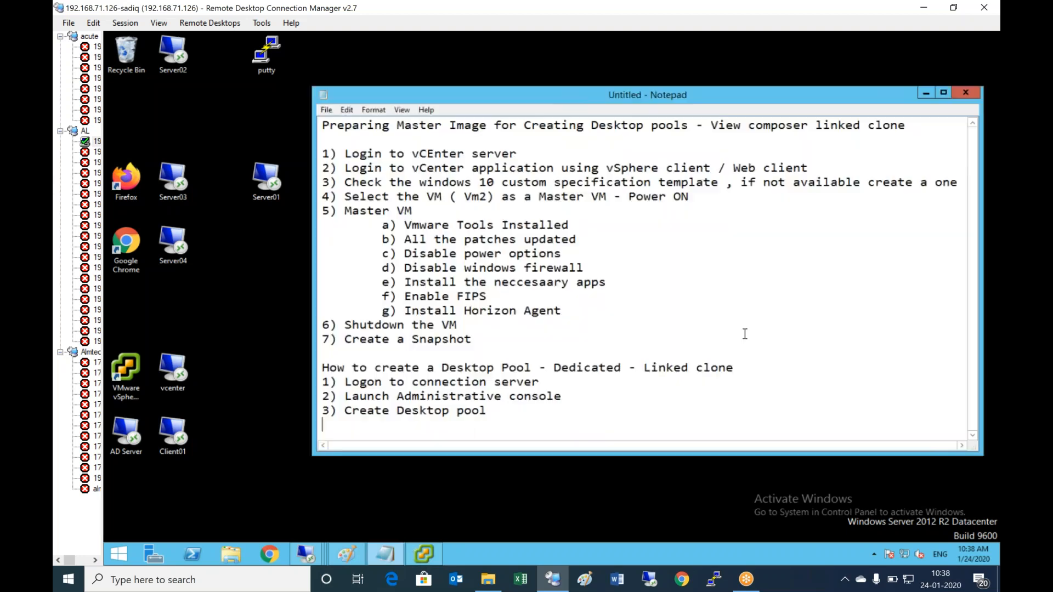
click(547, 368)
key(Right)
text(AutomatDedic)
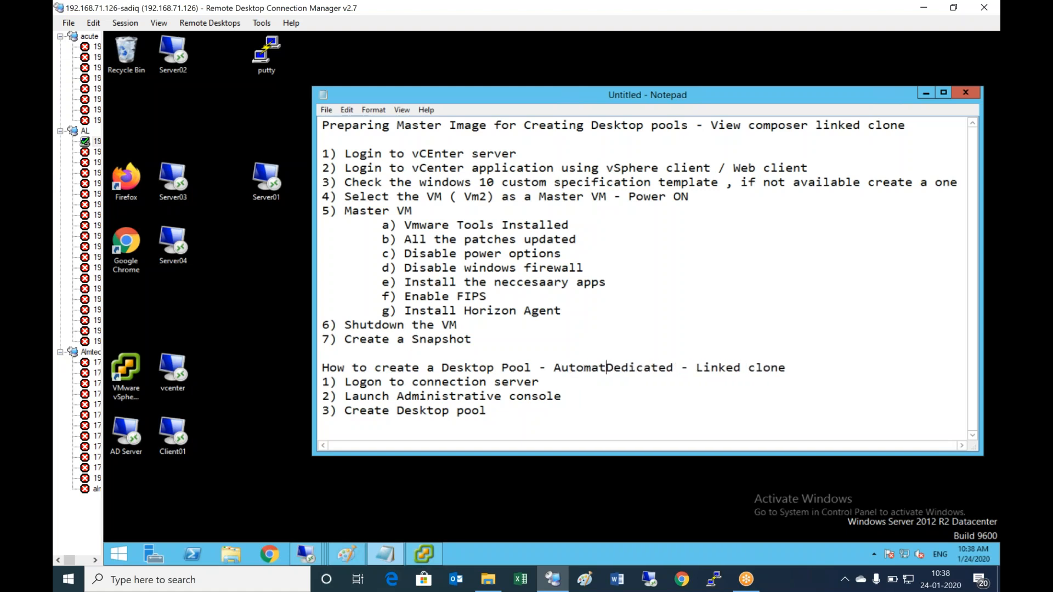
key(BackSpace)
key(BackSpace)
text(ed-)
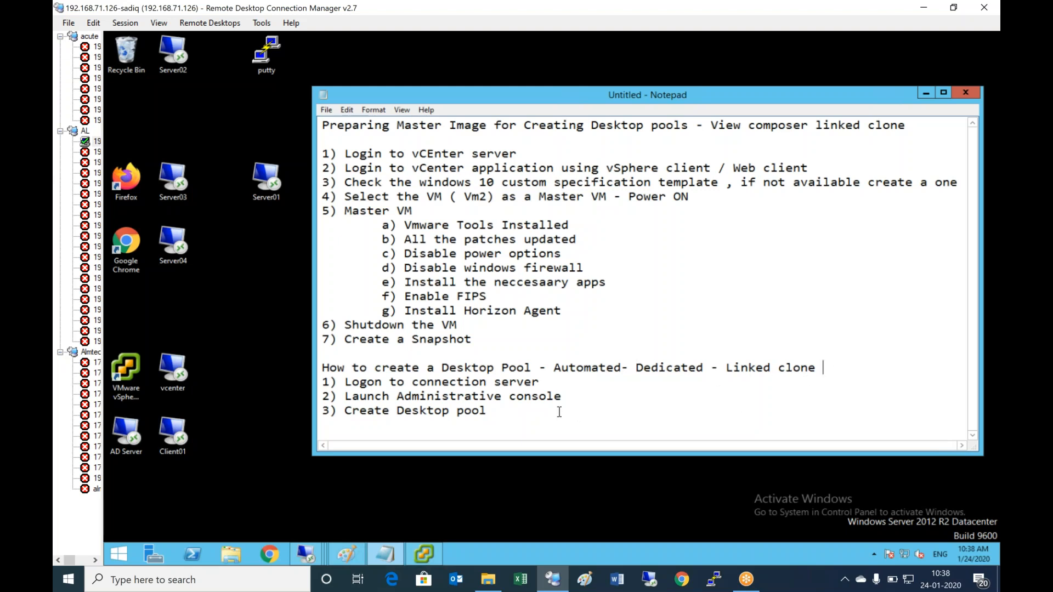
click(598, 412)
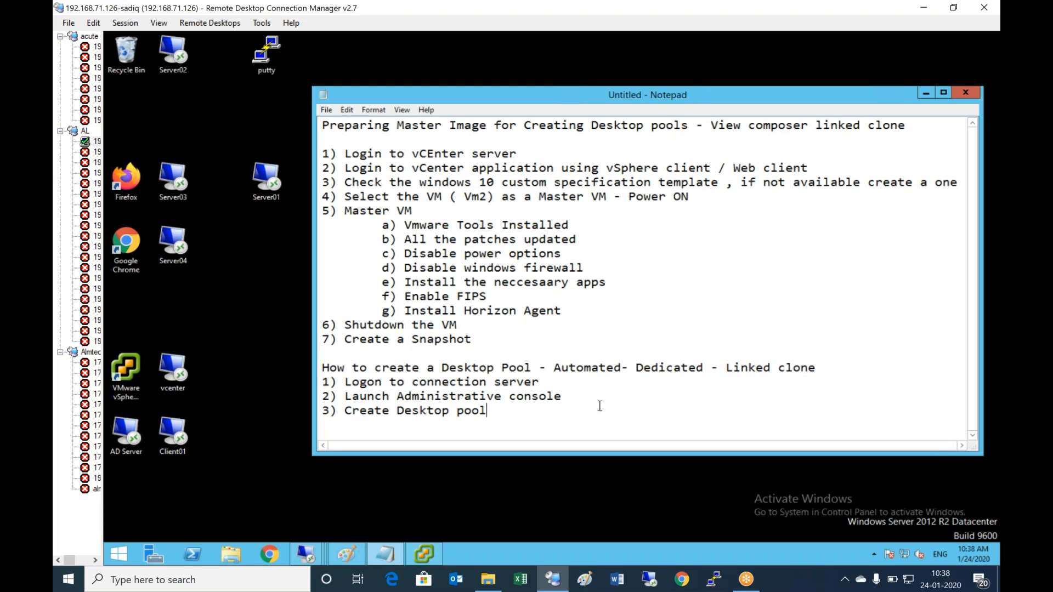